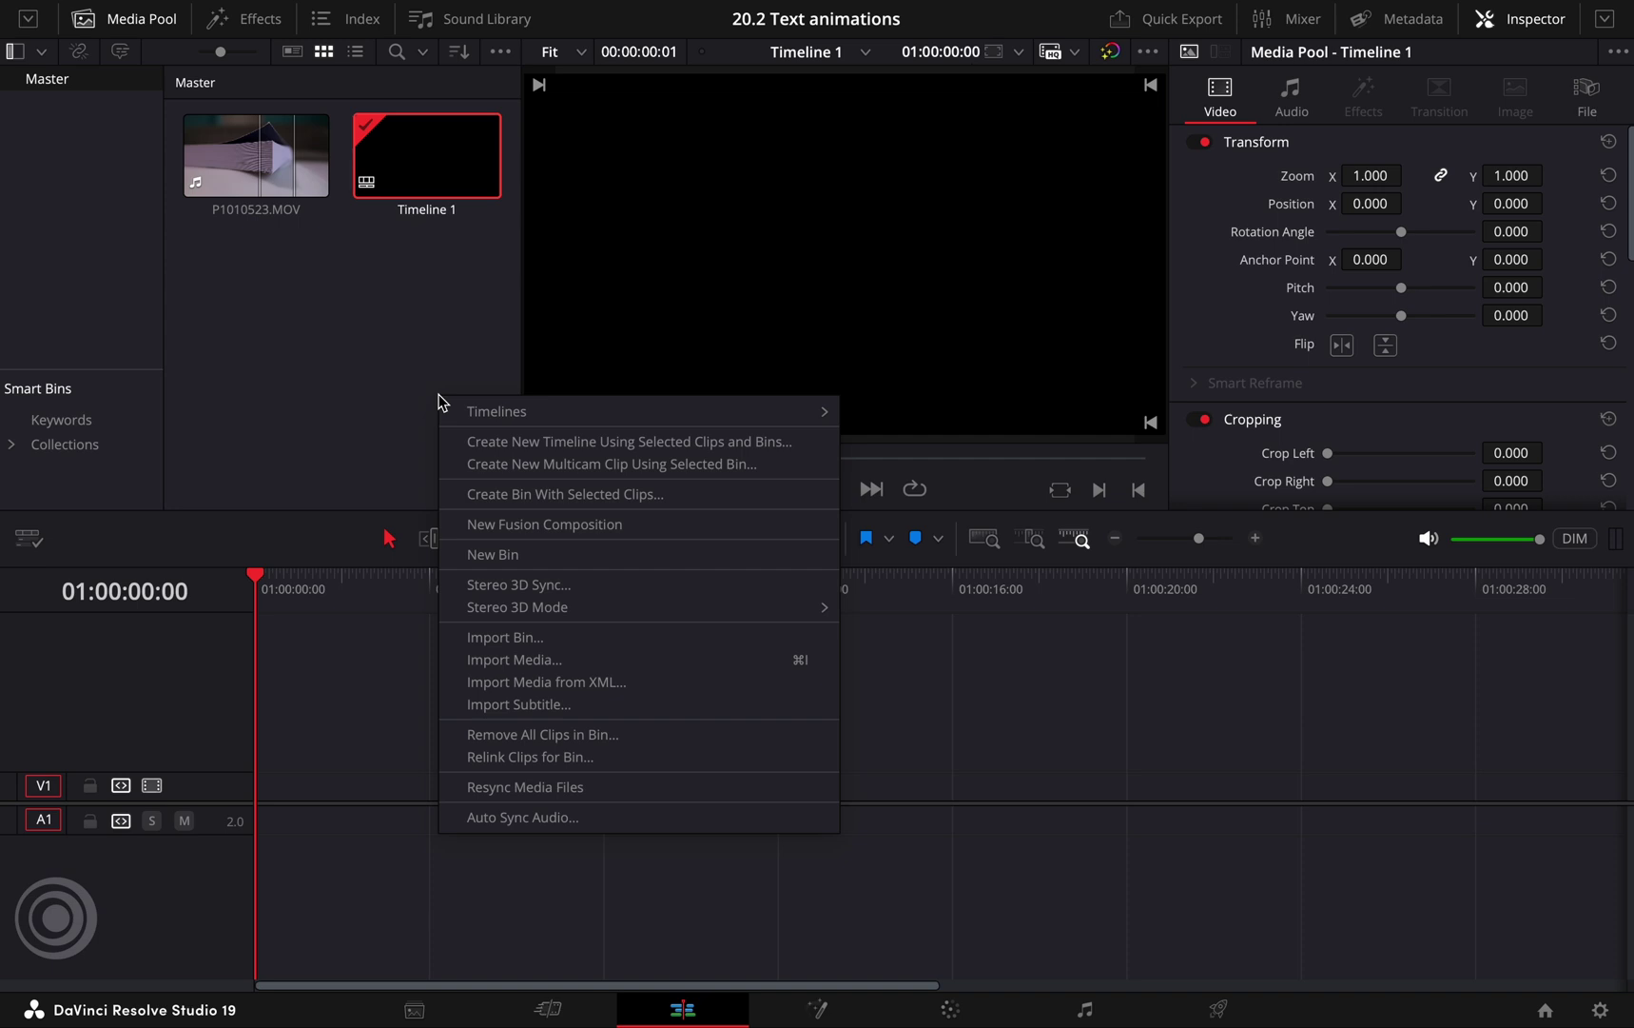
Step: Create a Fusion composition named FLASH, place it at the start of V1, and trim it to 2:18
click(526, 525)
text(FLASH)
click(942, 623)
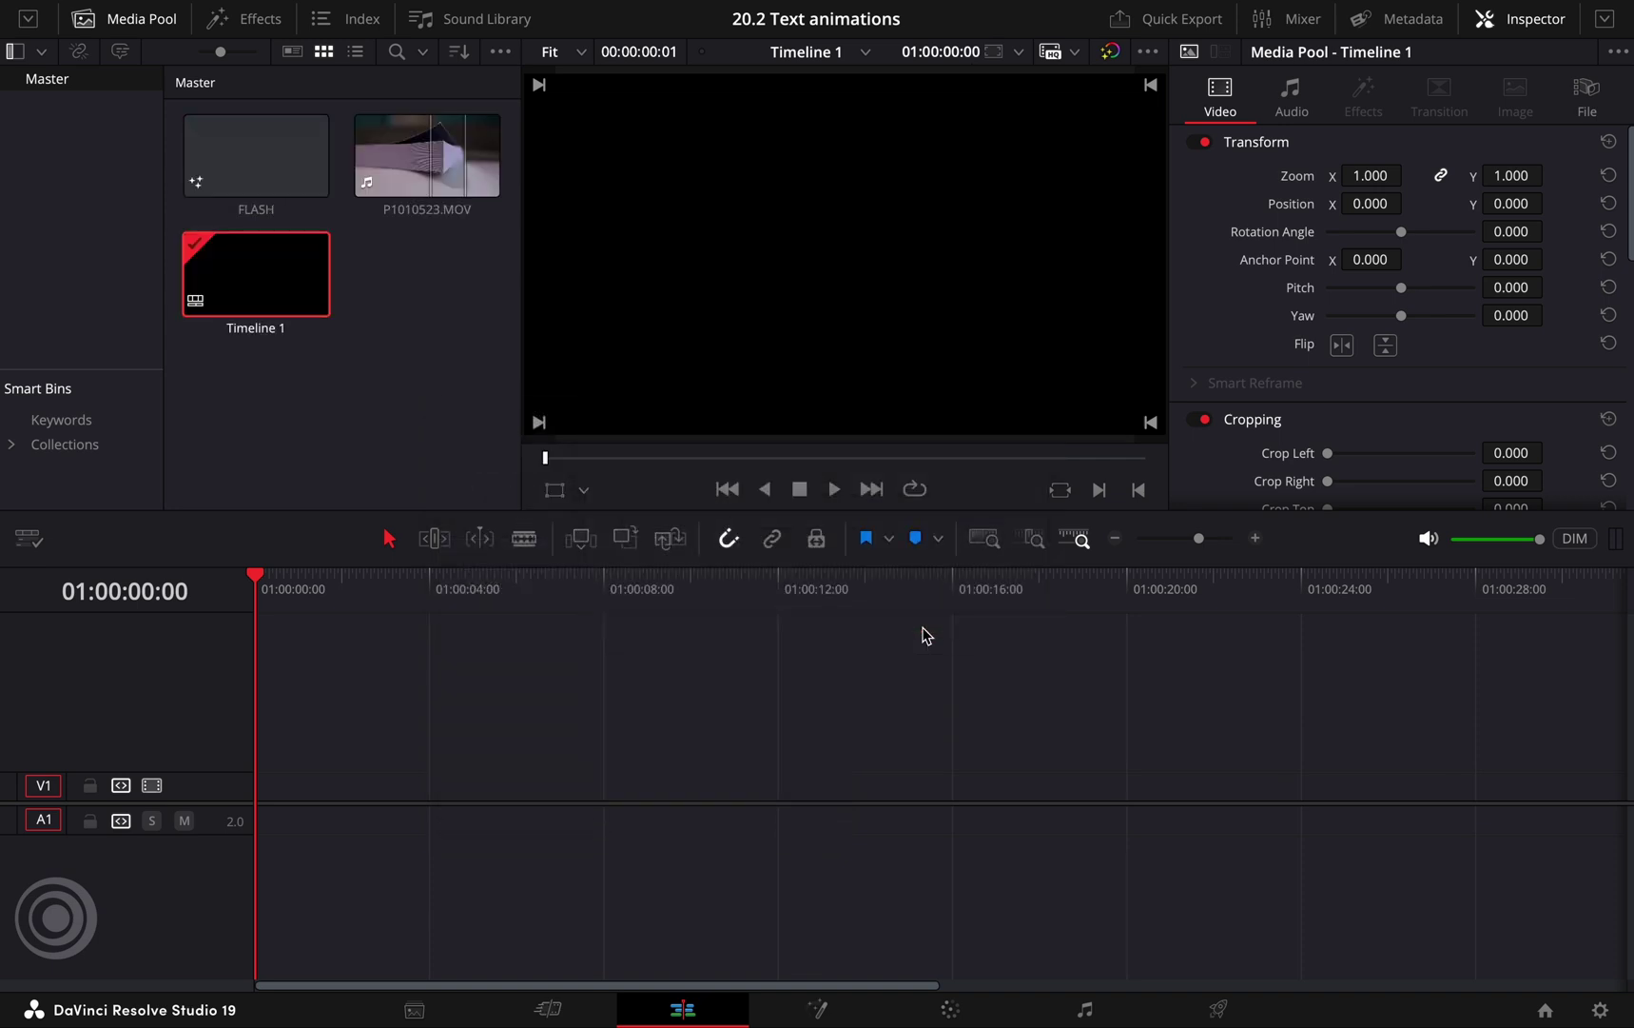
drag(248, 154, 268, 822)
drag(460, 796, 370, 796)
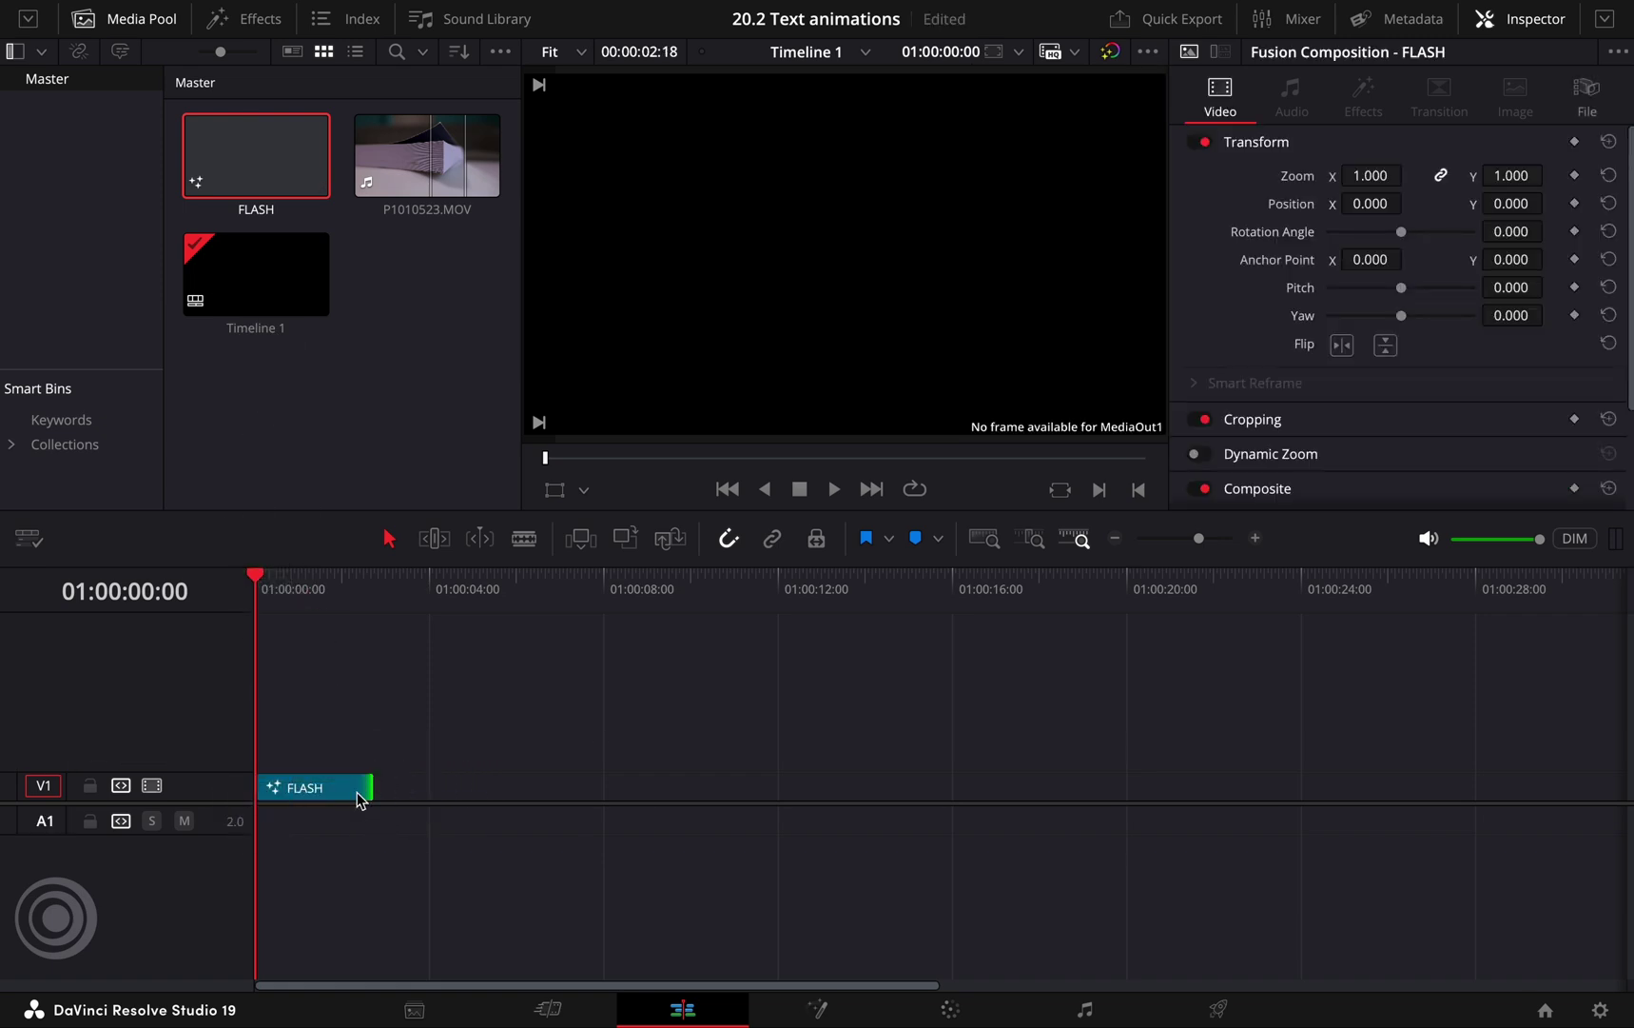
Step: In Fusion, build a black Background node with a Text+ node merged over it, feeding MediaOut1
click(820, 1008)
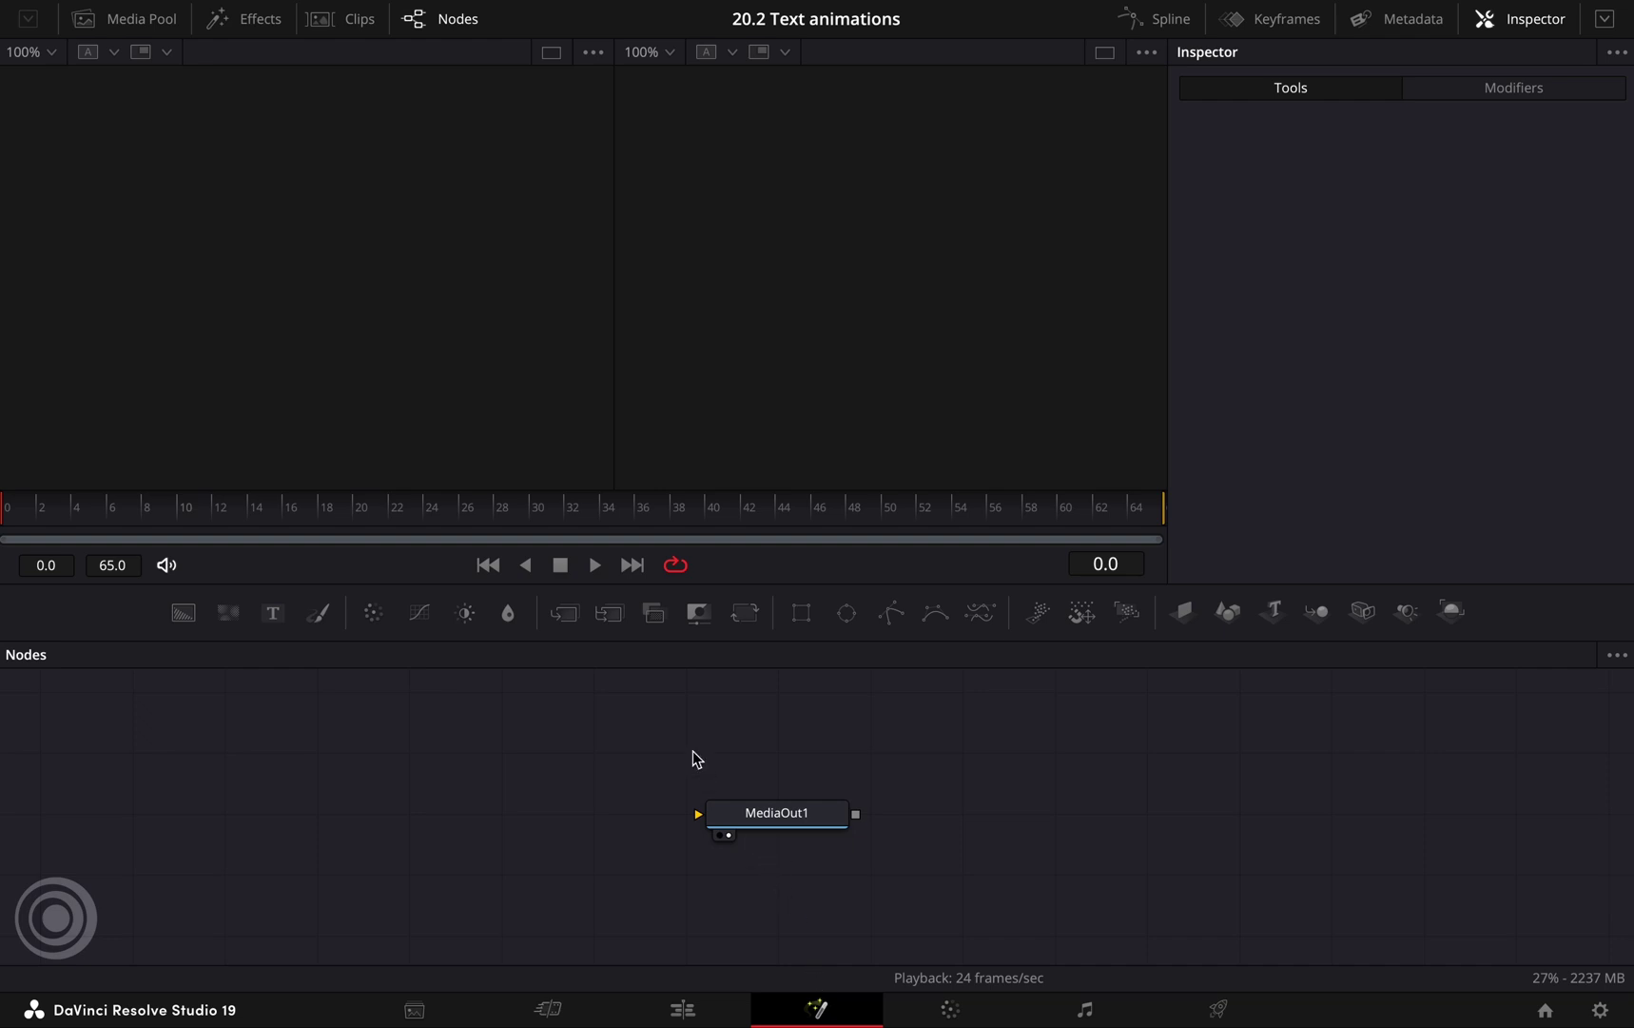
drag(834, 807, 1098, 785)
drag(183, 612, 961, 789)
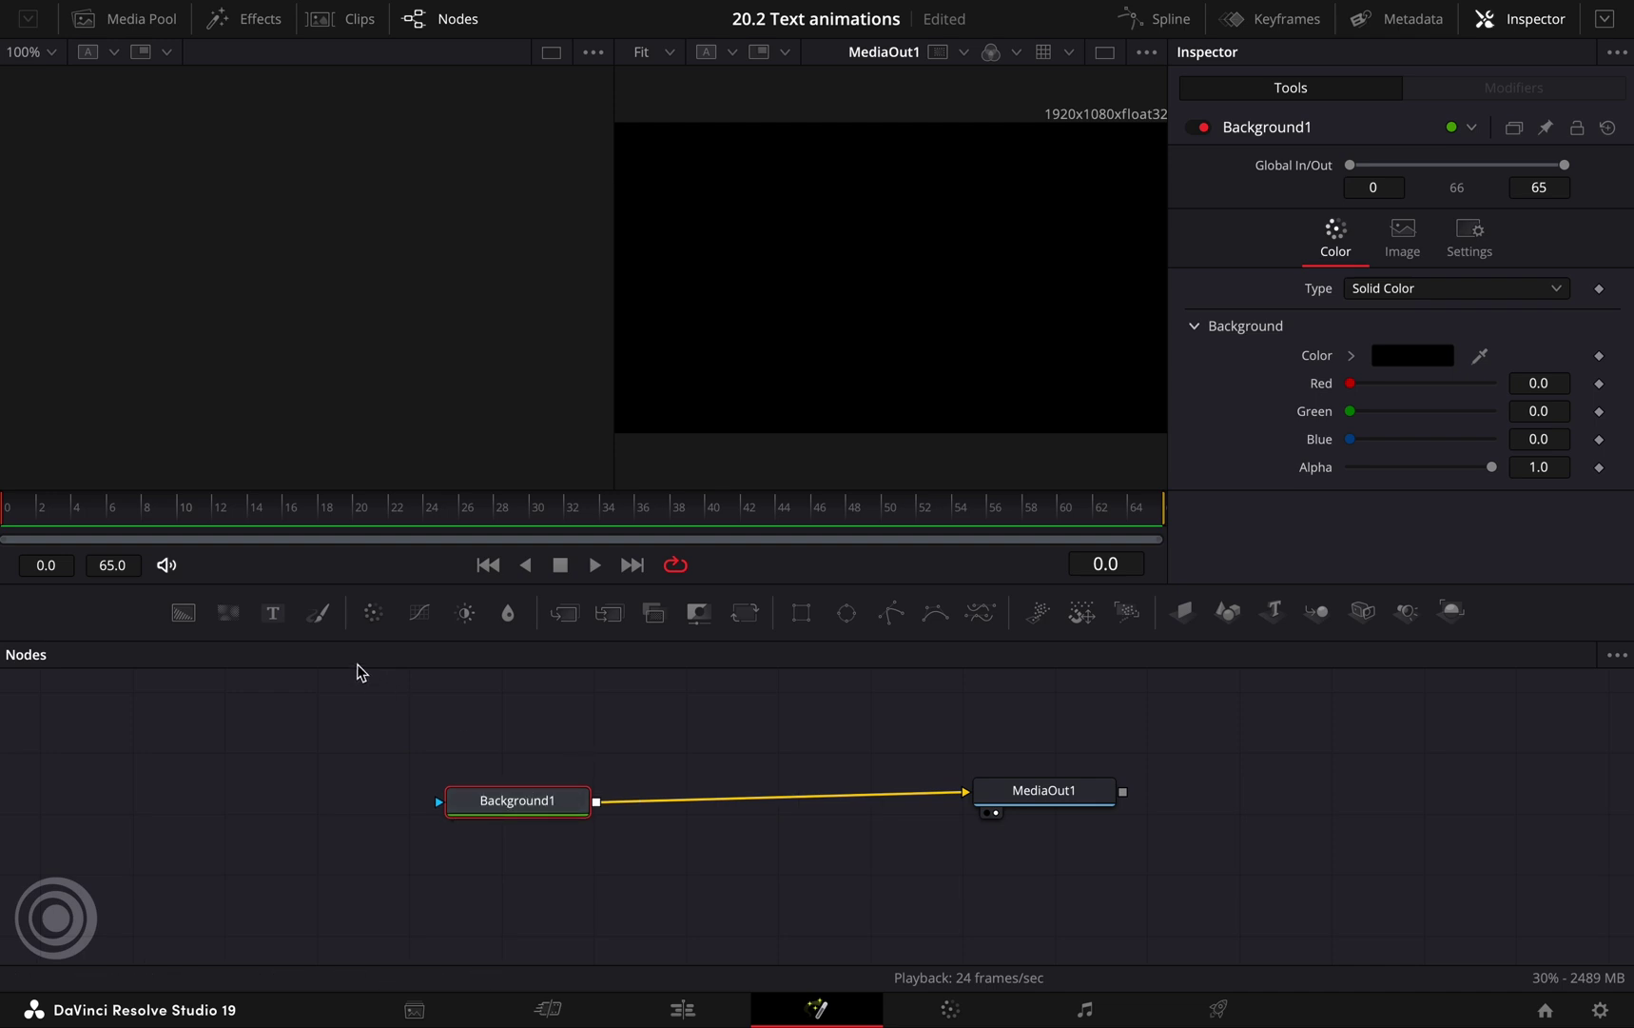
click(286, 626)
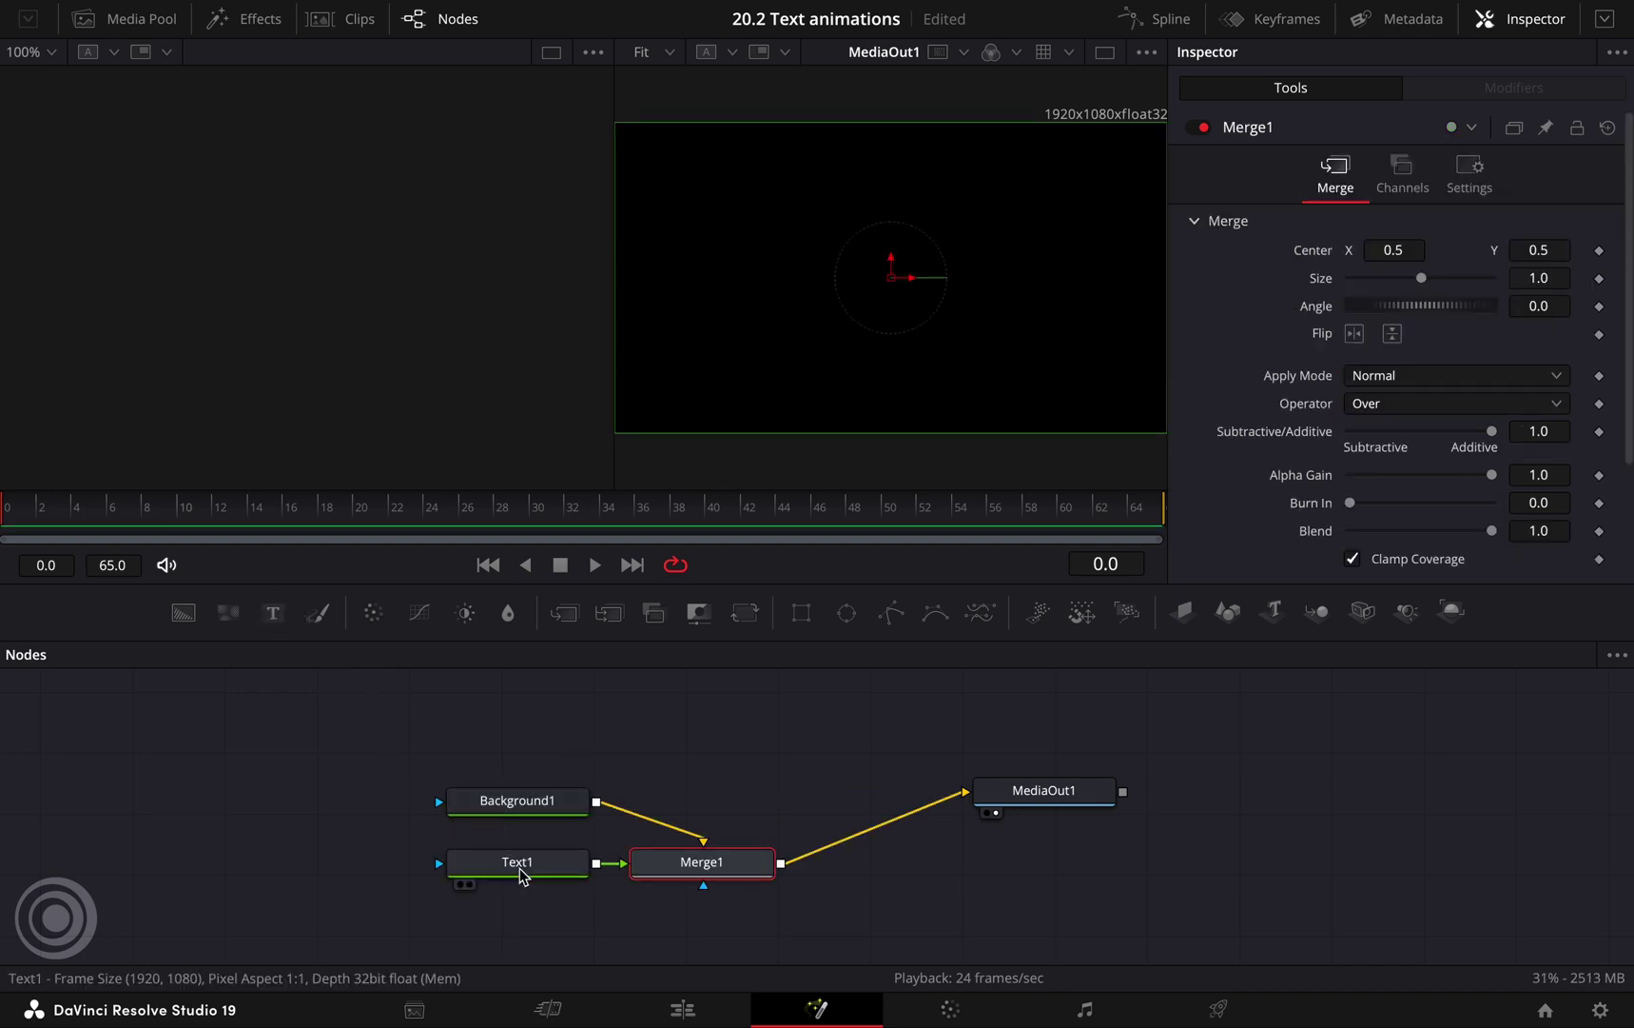
drag(521, 870, 727, 751)
drag(702, 861, 722, 818)
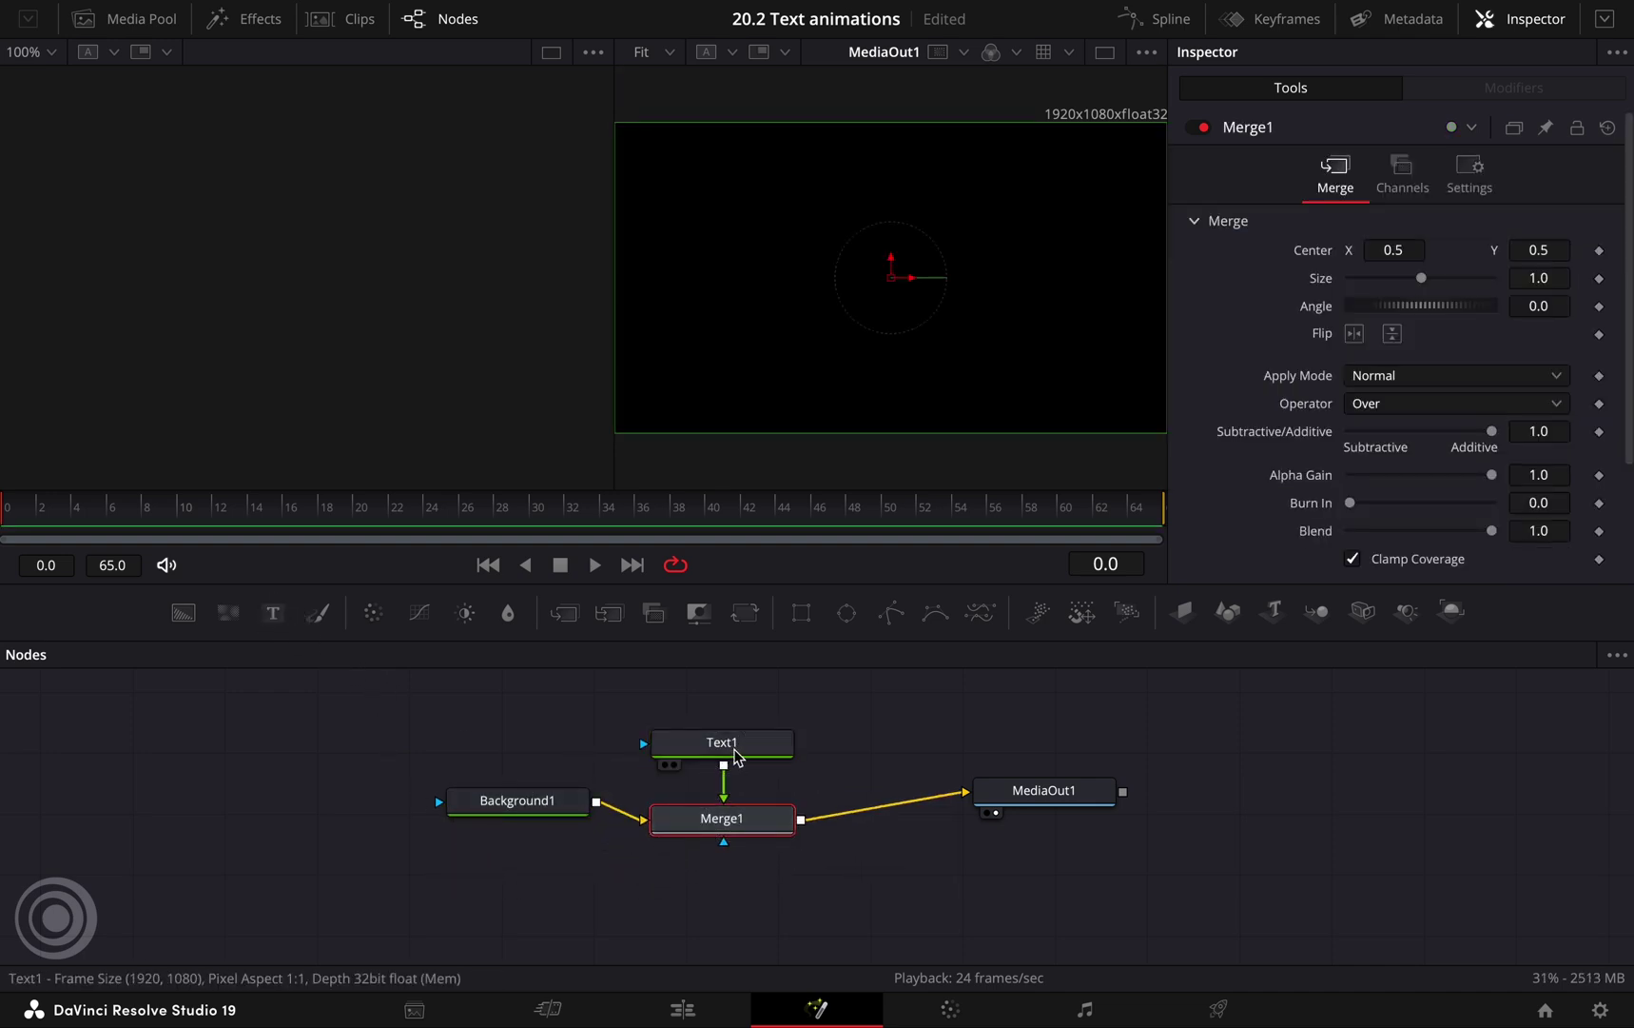
Step: Make Text1 read FLASH at size 0.3402
click(722, 741)
click(1282, 324)
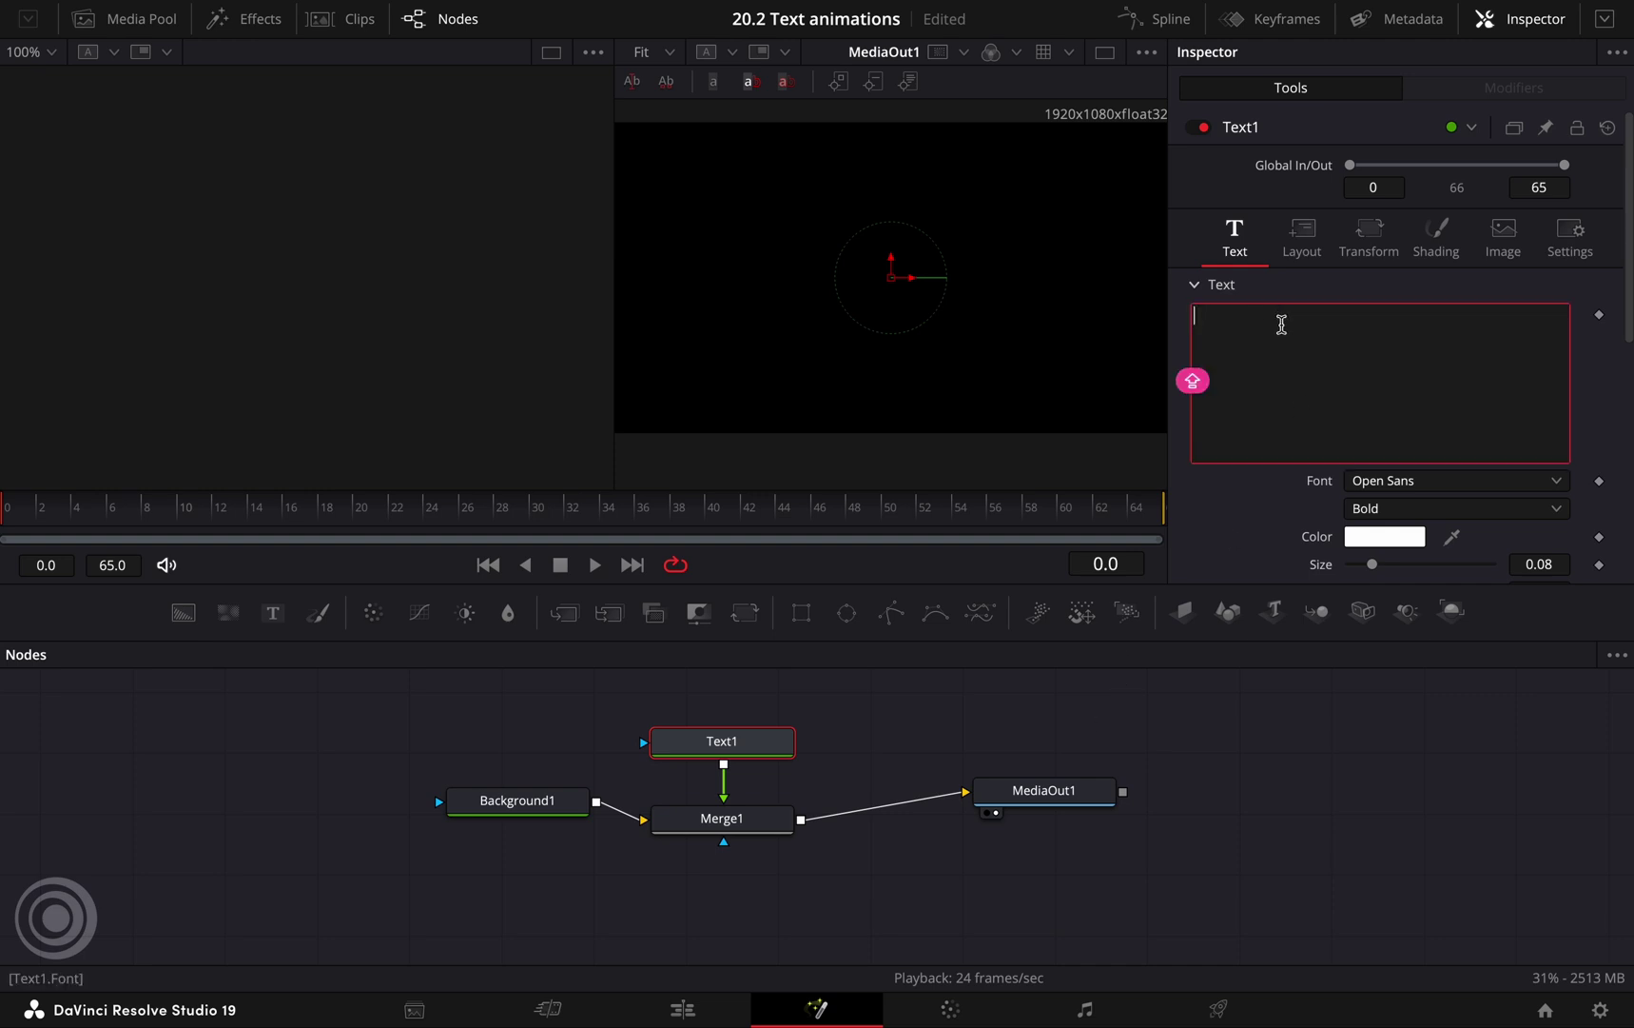
text(FLASH)
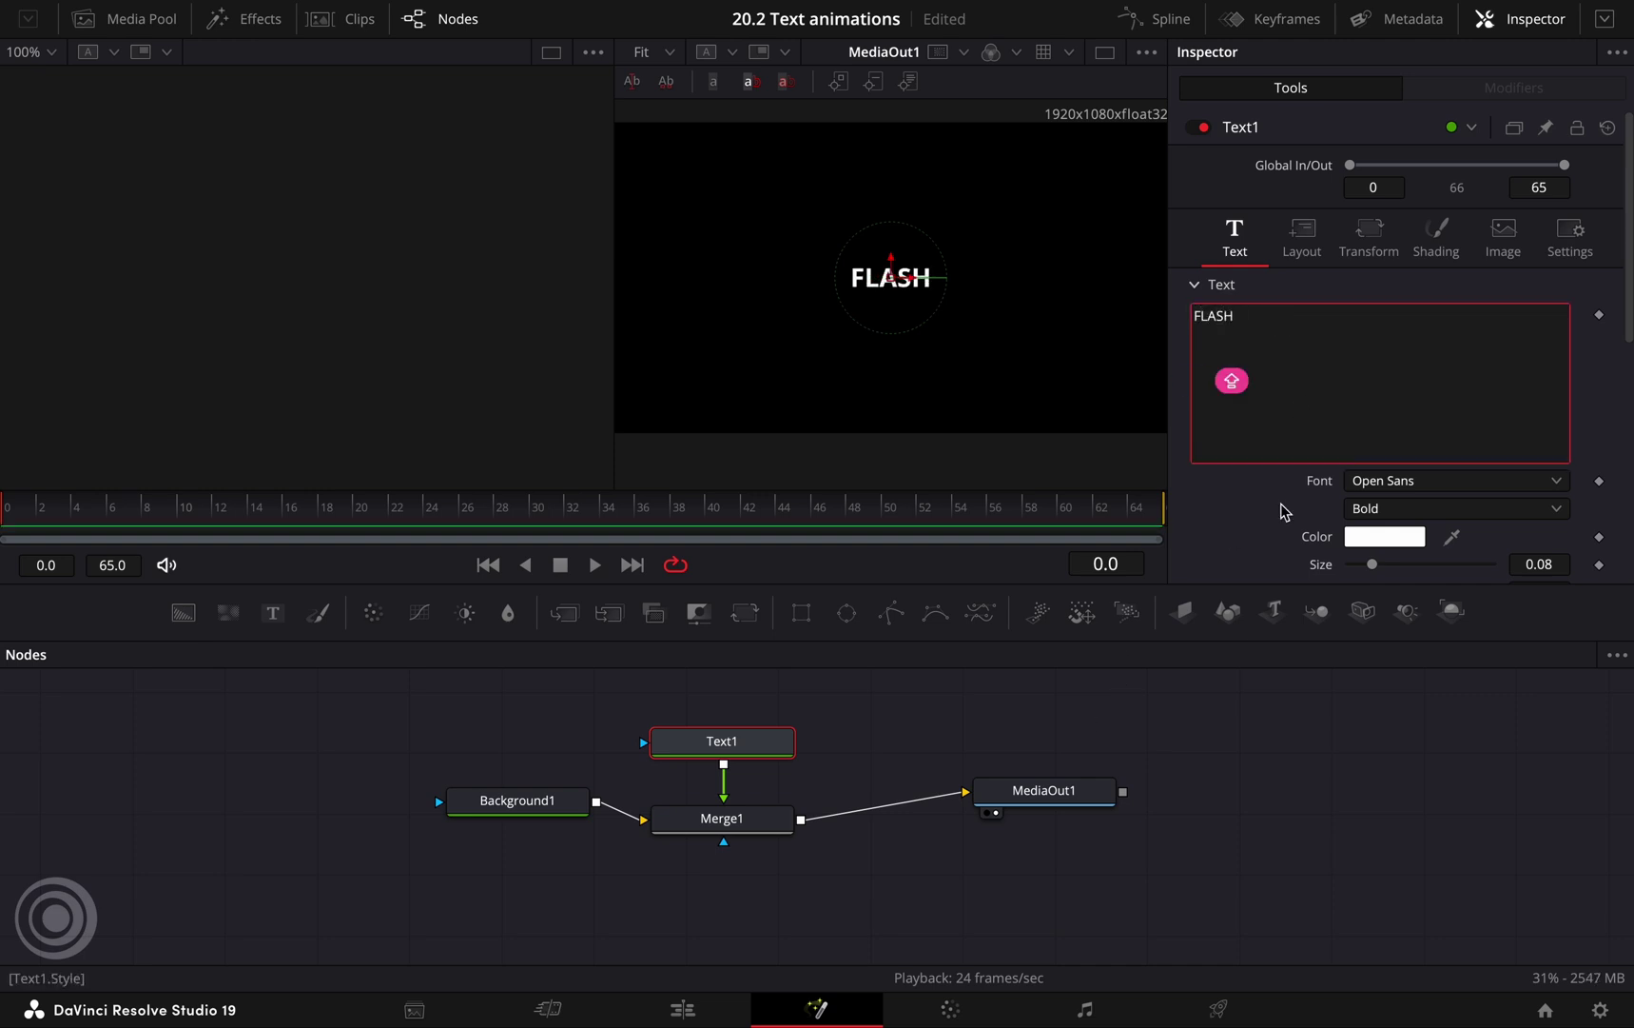
scroll(1281, 512, down, 3)
drag(1533, 420, 1194, 405)
Step: Insert an Invert Color node after Merge1 and show its Blend settings at 1.0
scroll(1262, 396, up, 3)
click(761, 824)
key(shift+space)
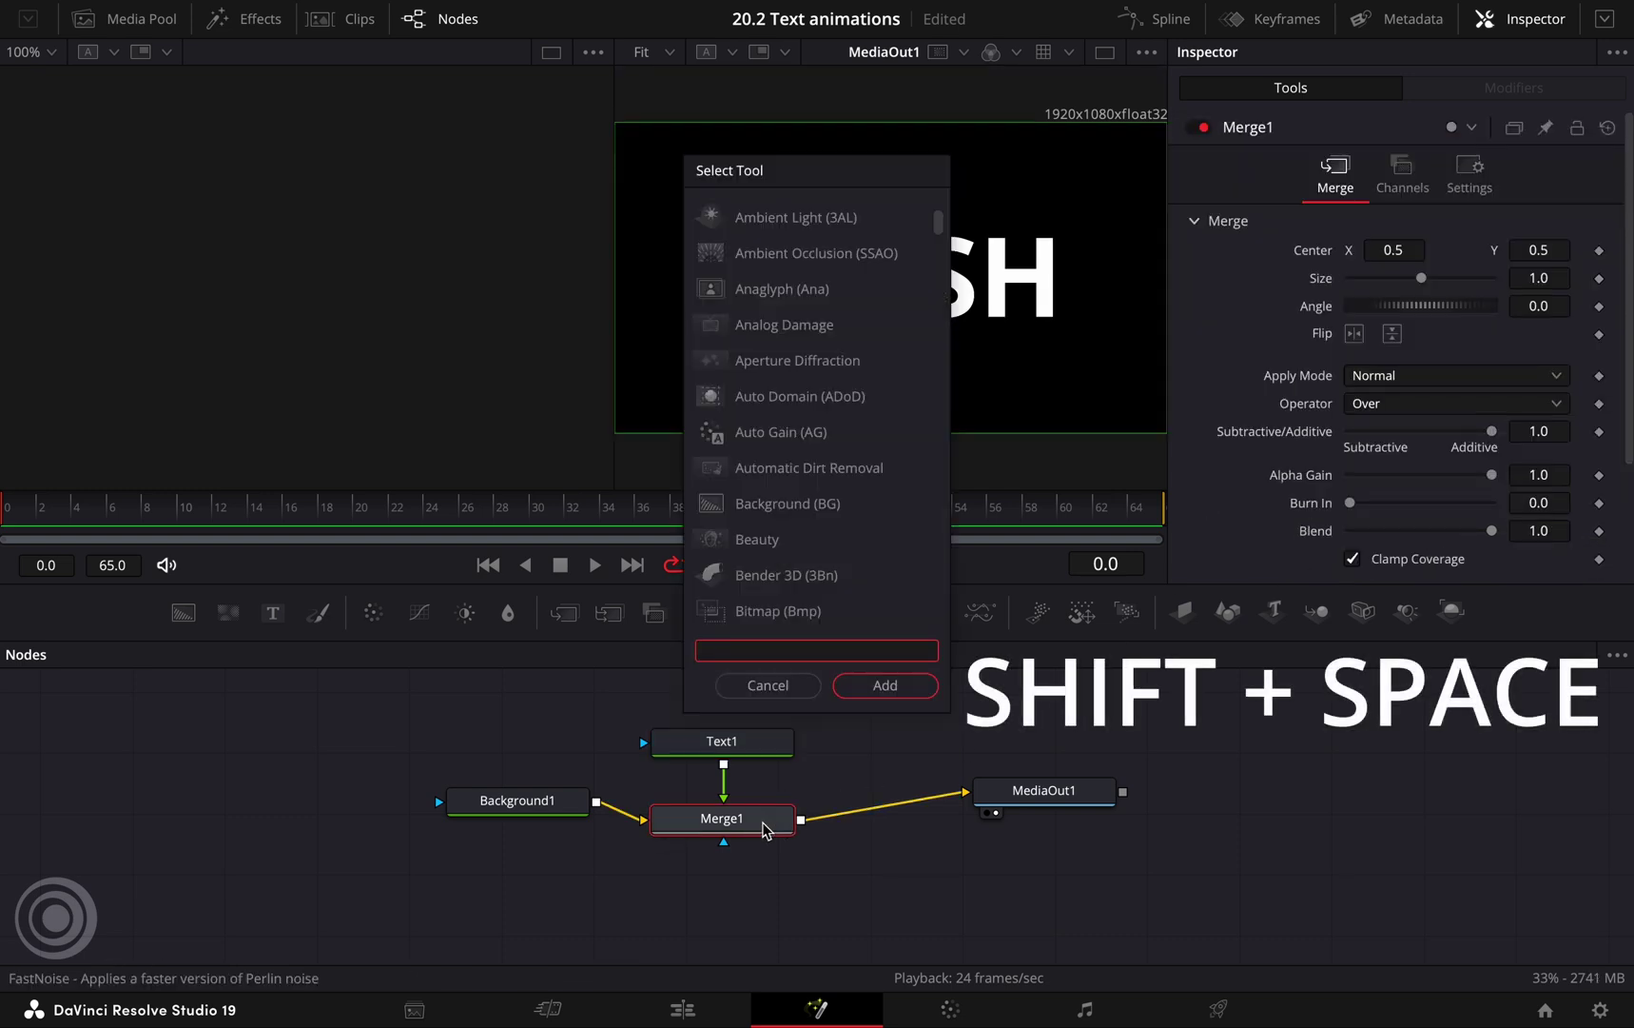
text(INV)
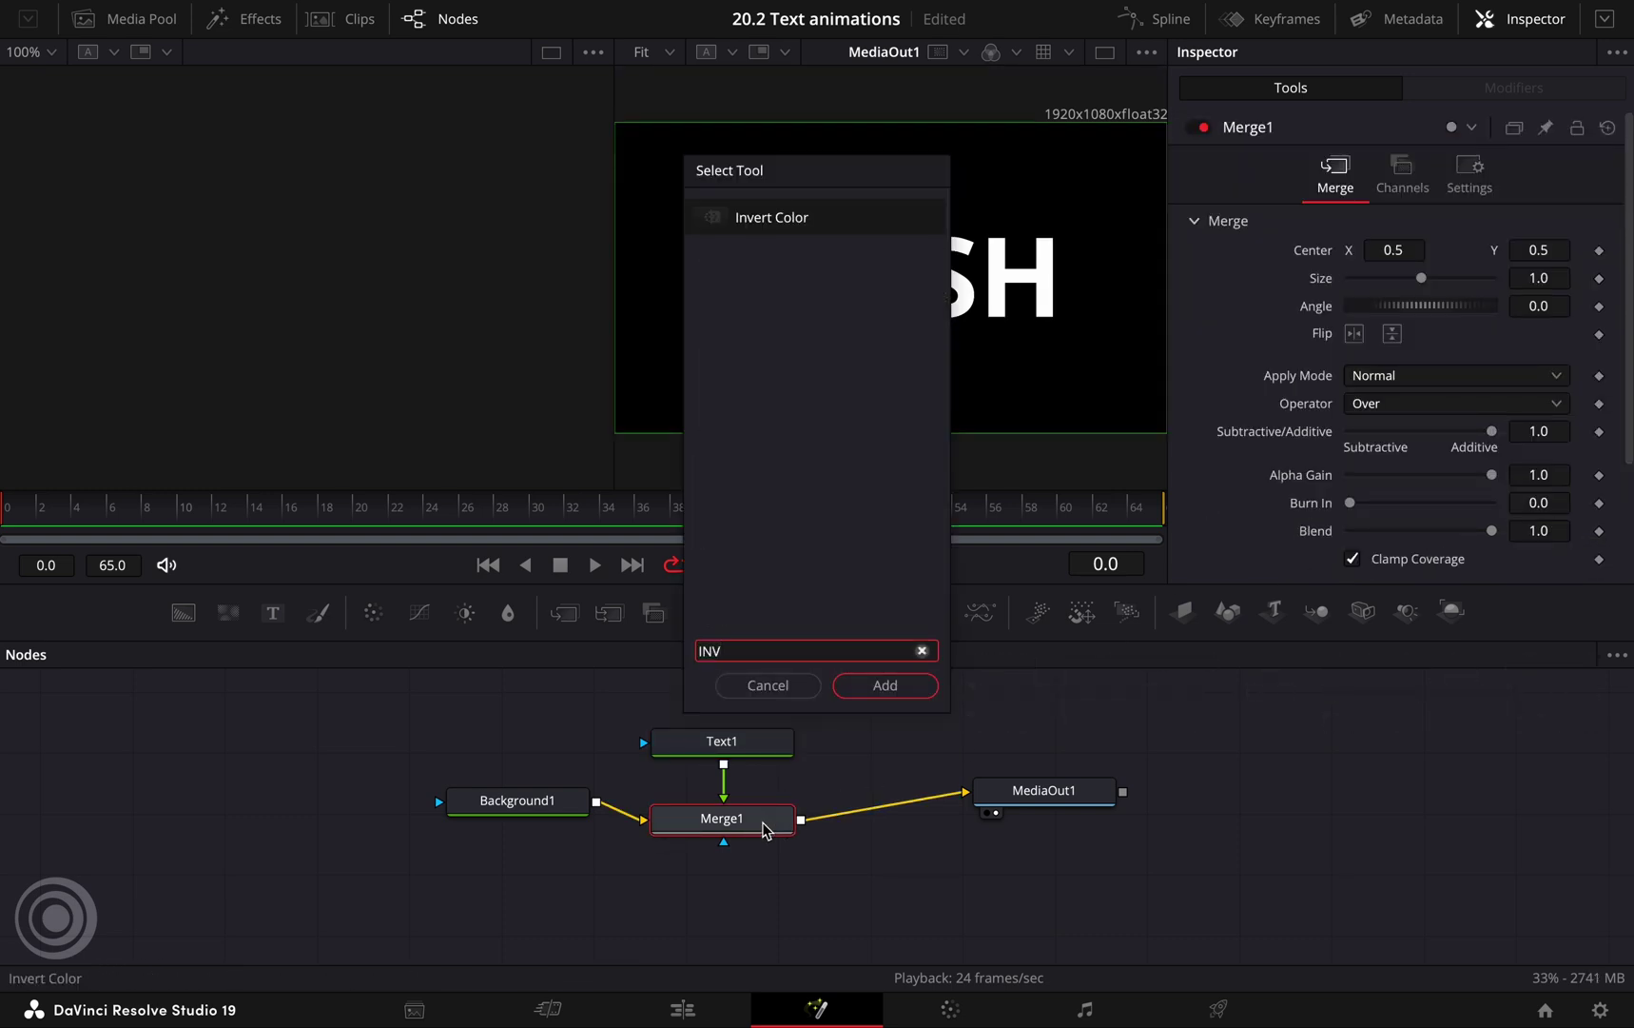
click(893, 692)
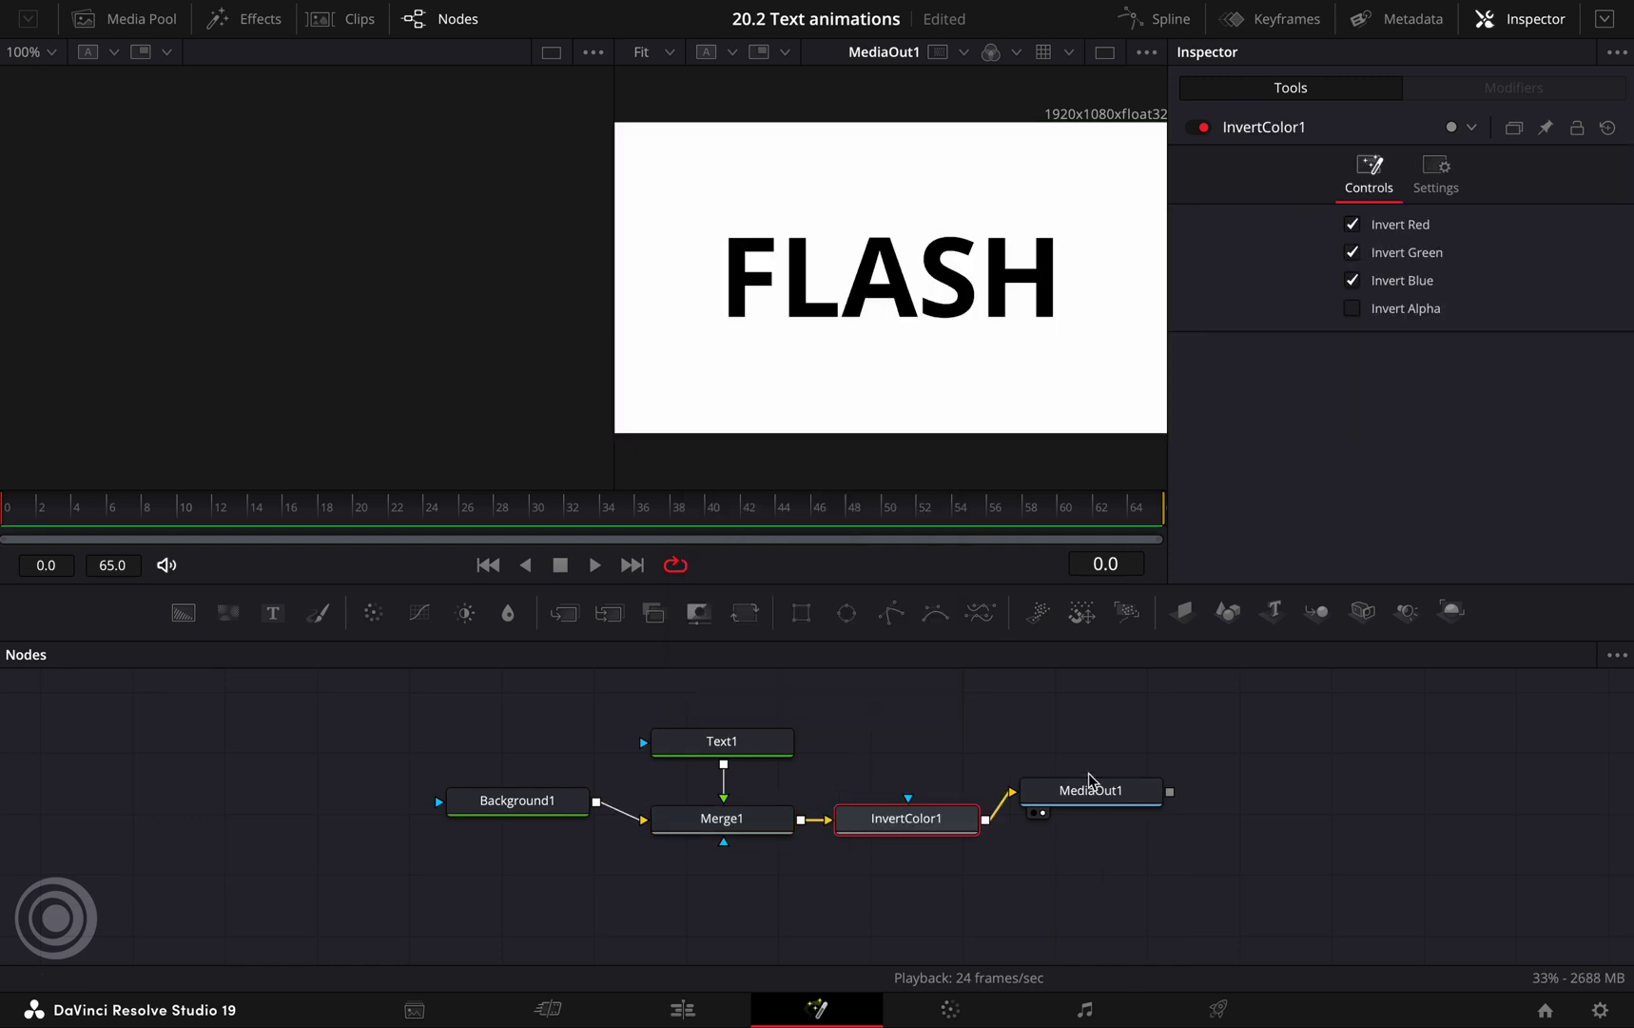
drag(1091, 786, 1202, 811)
click(902, 810)
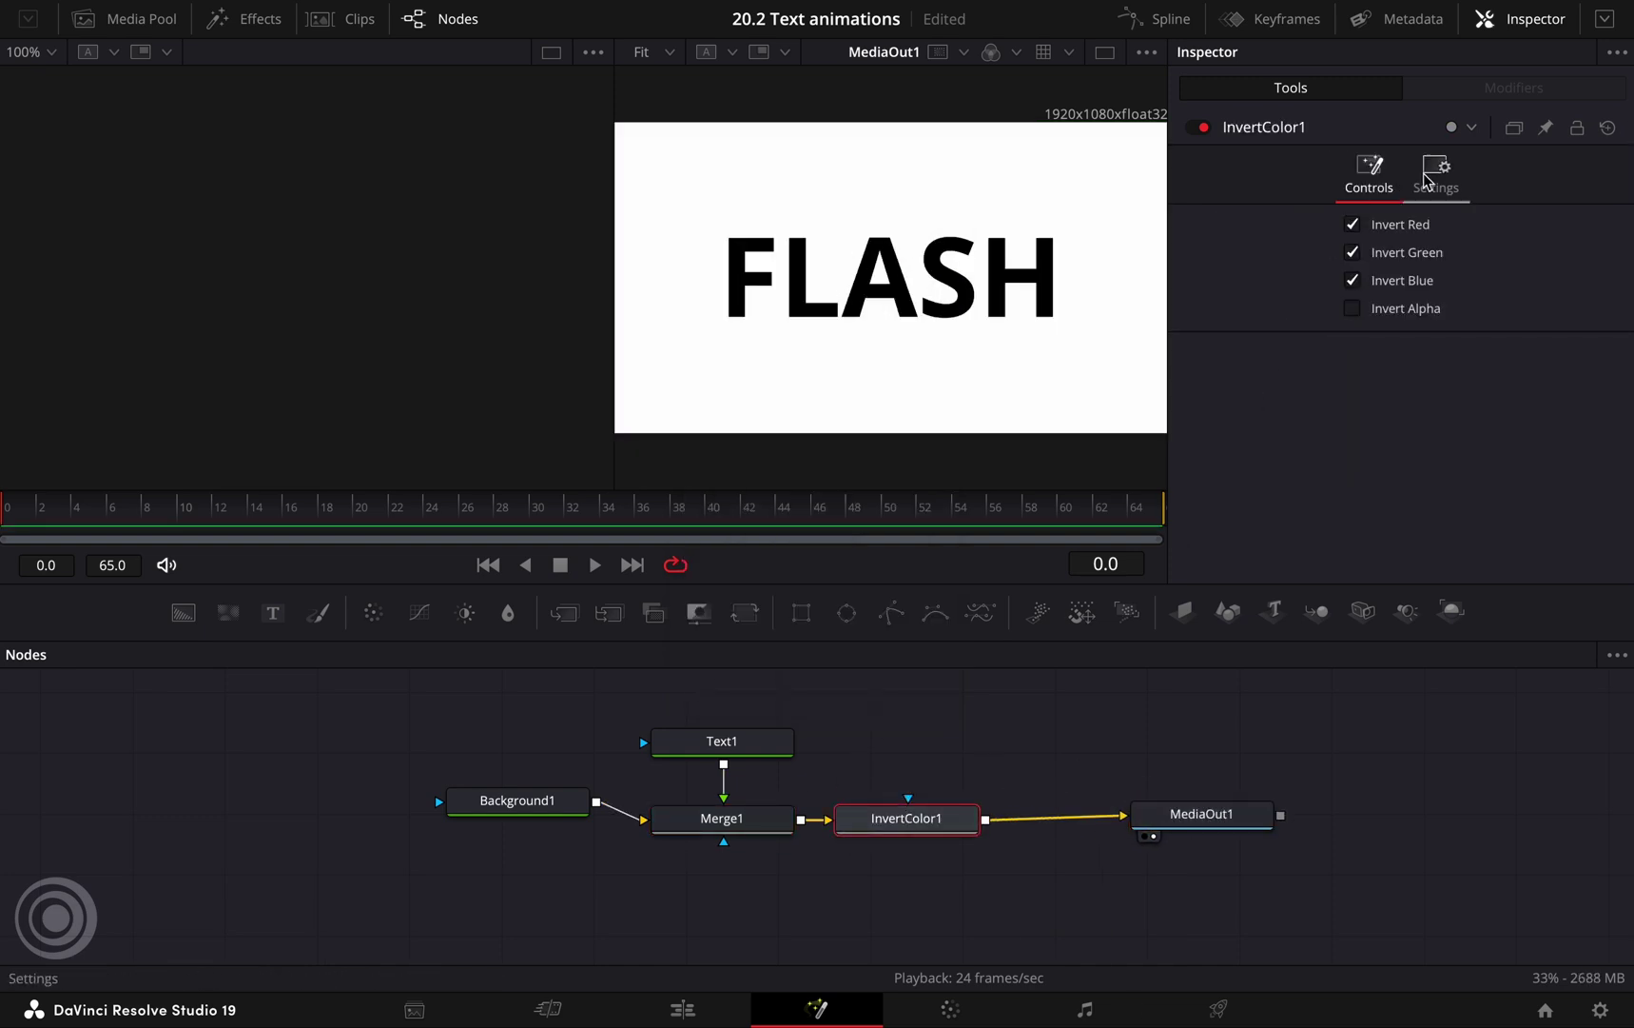
click(1449, 171)
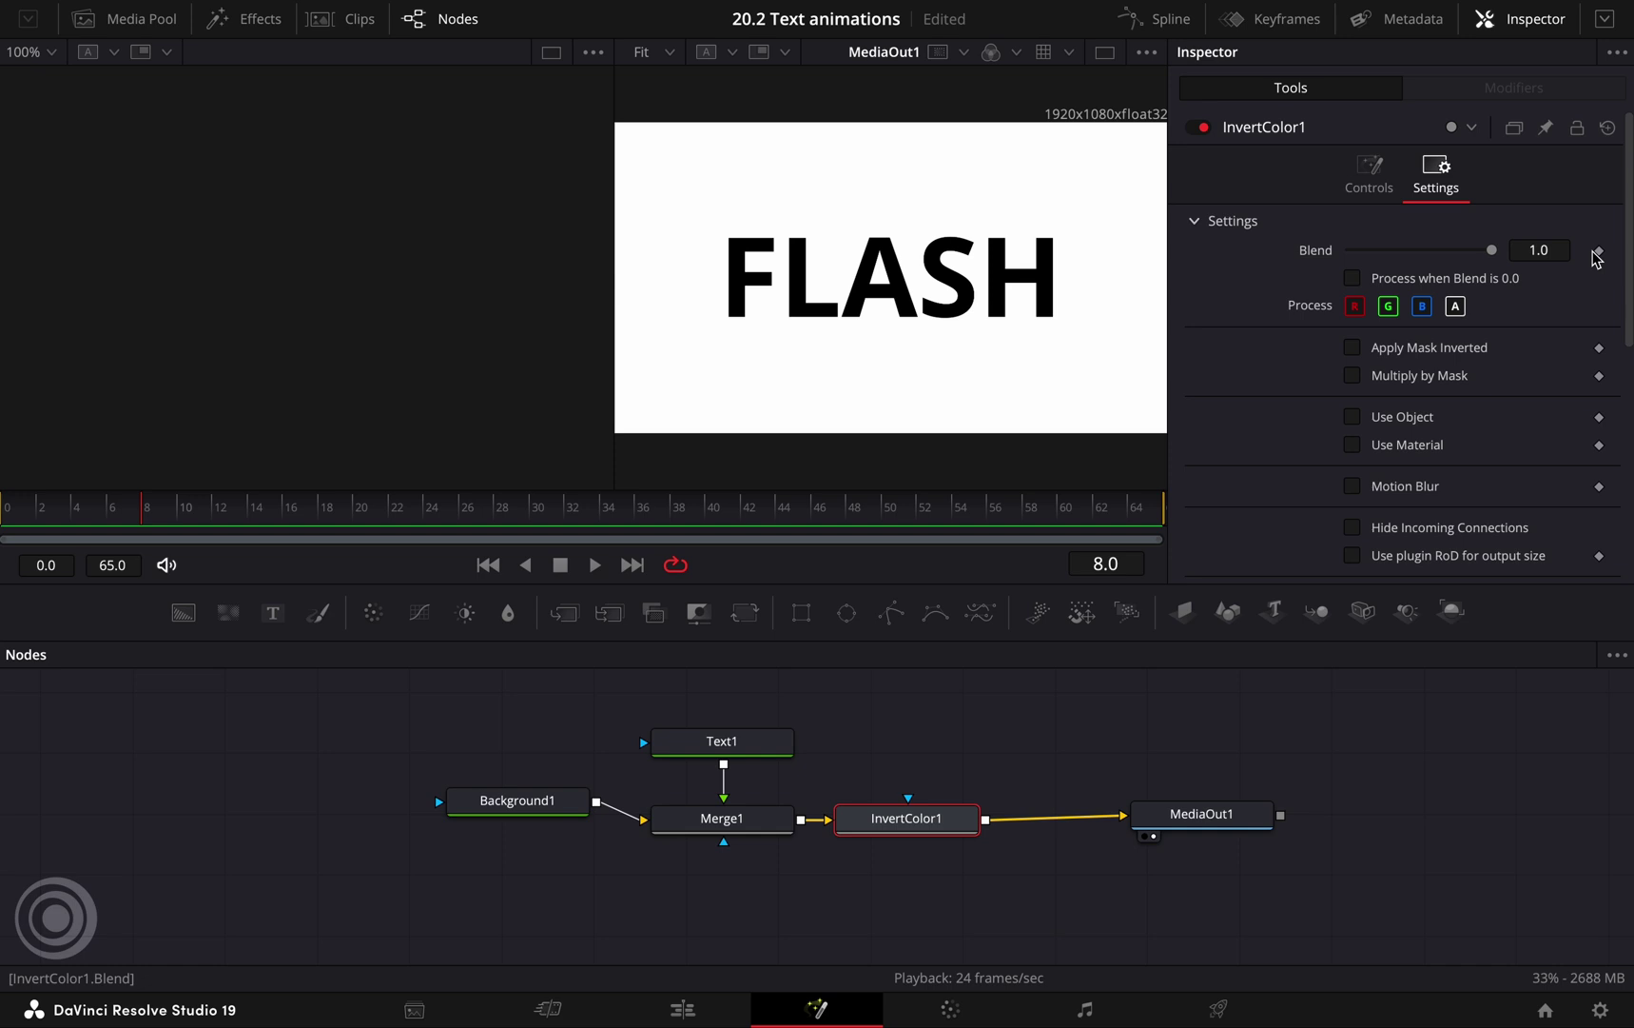
Step: Keyframe the invert Blend at 0 on frame 9 and 1 on frame 13
click(1600, 251)
click(179, 519)
click(170, 521)
click(1599, 251)
text(0)
key(Return)
click(177, 519)
click(213, 519)
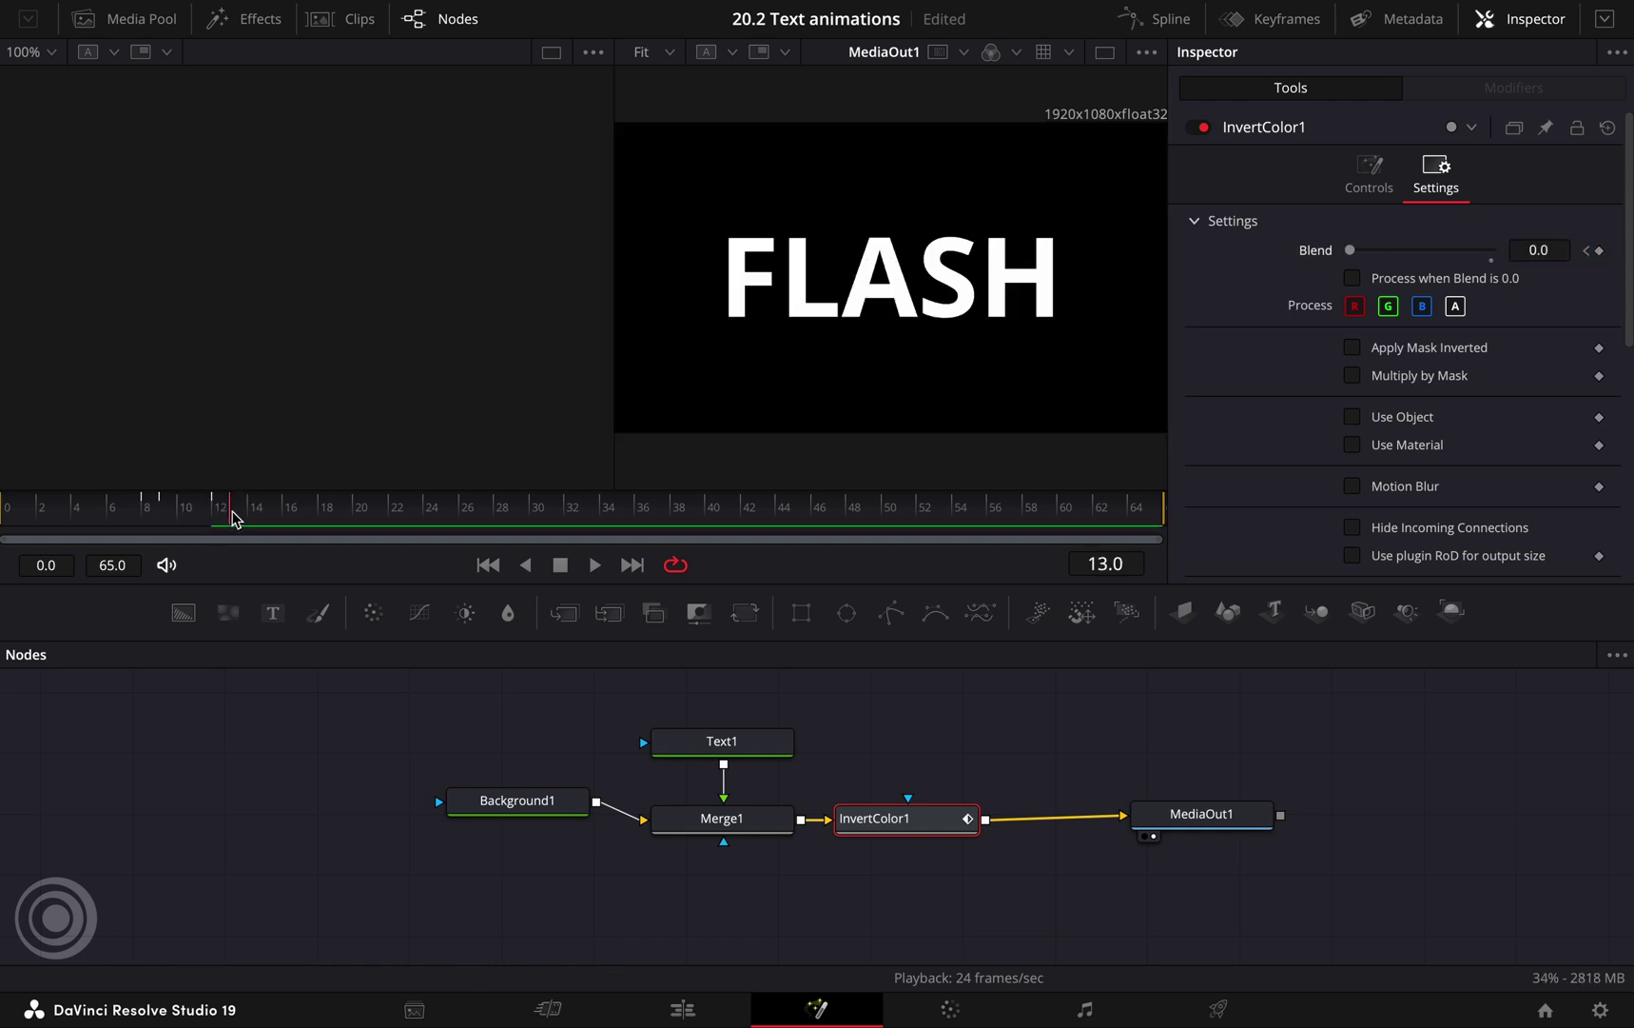
click(1537, 249)
text(1)
key(Return)
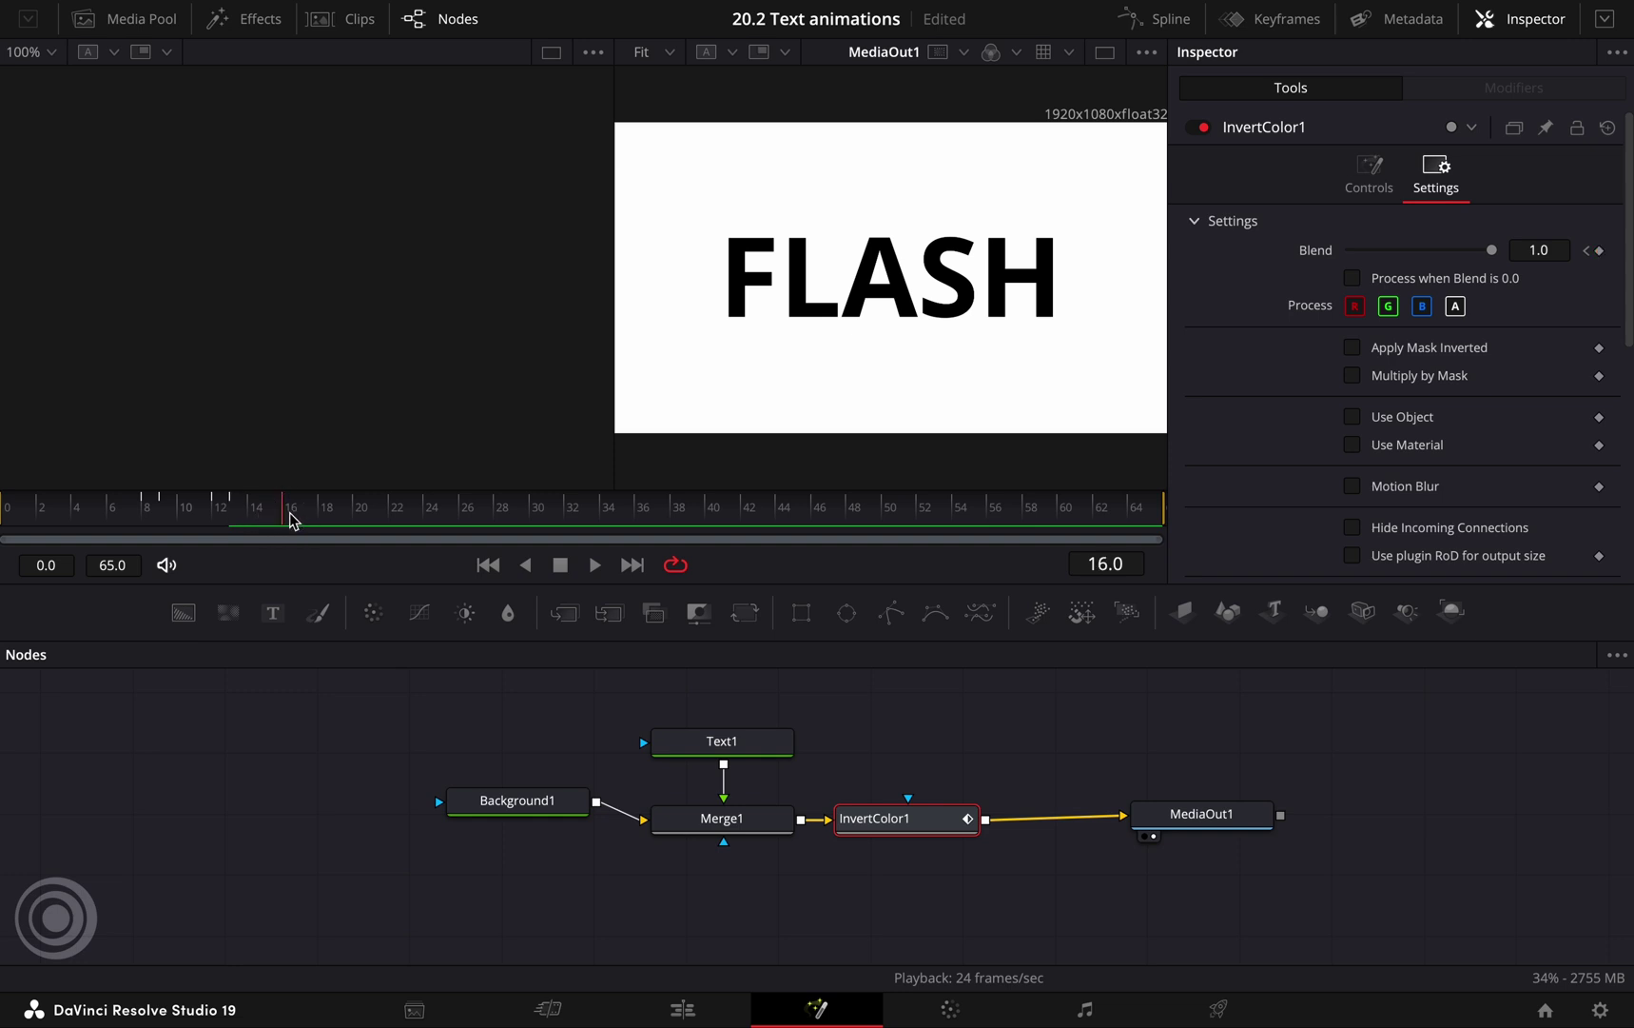
Step: Add Blend keyframes of 0 at frame 17, 1 at frame 21, and 0 at frame 25
click(301, 519)
click(1541, 252)
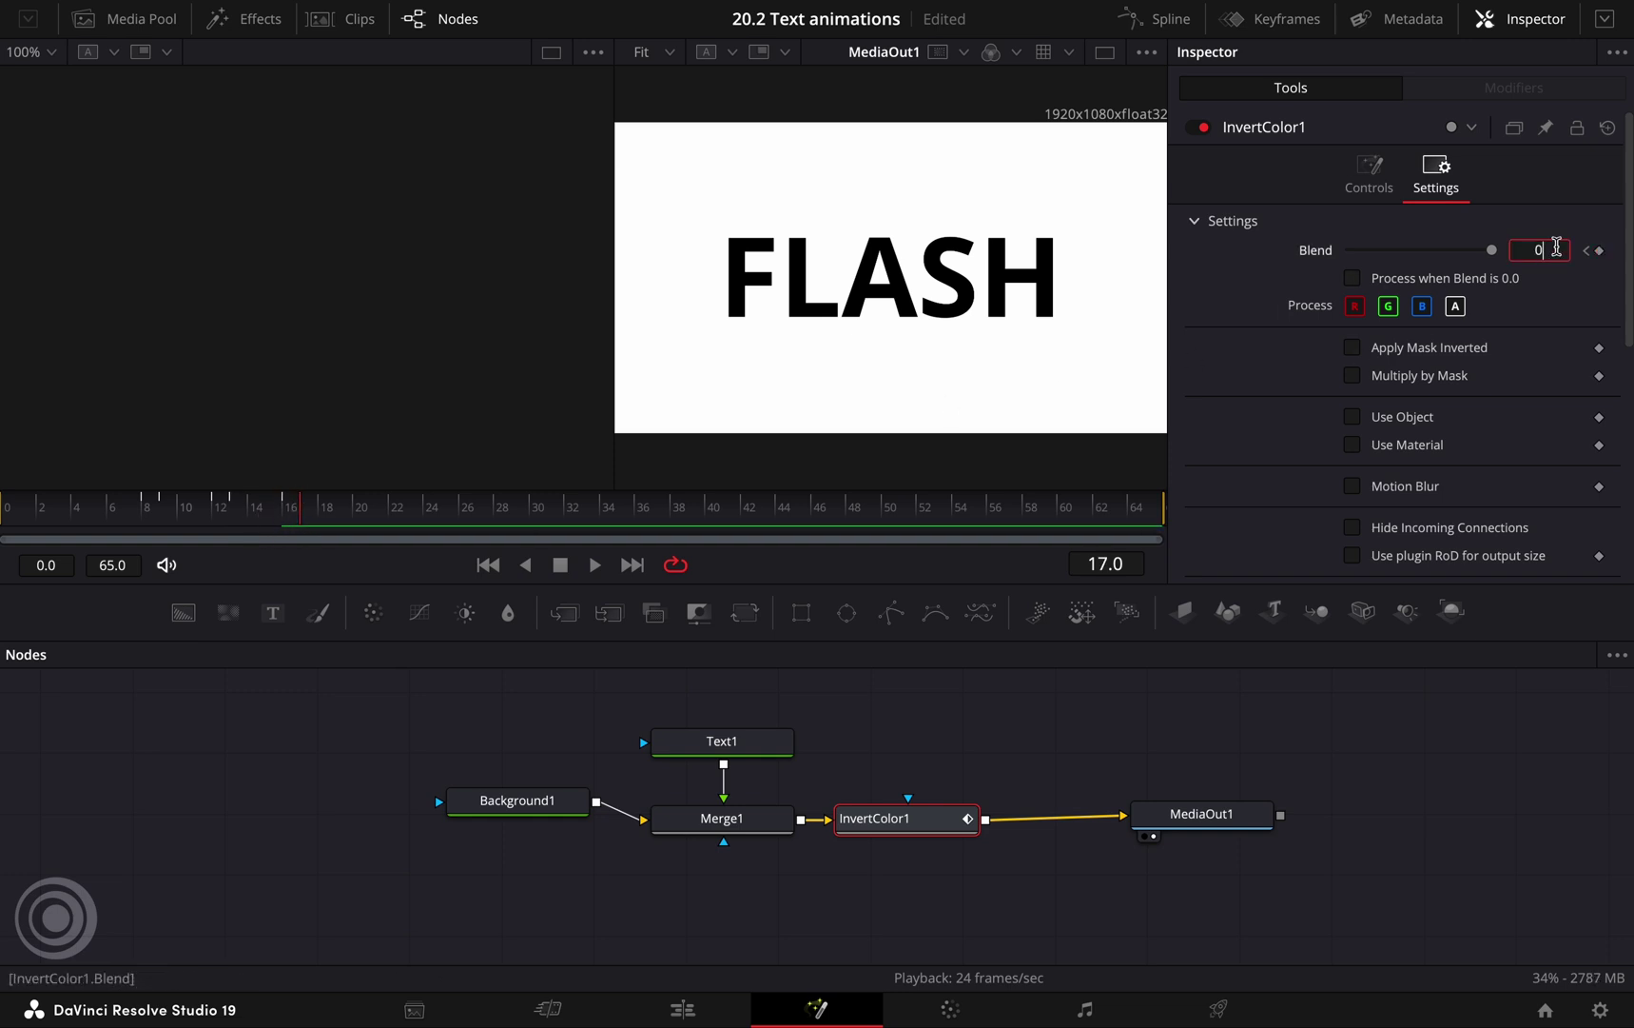
text(0)
key(Return)
click(353, 515)
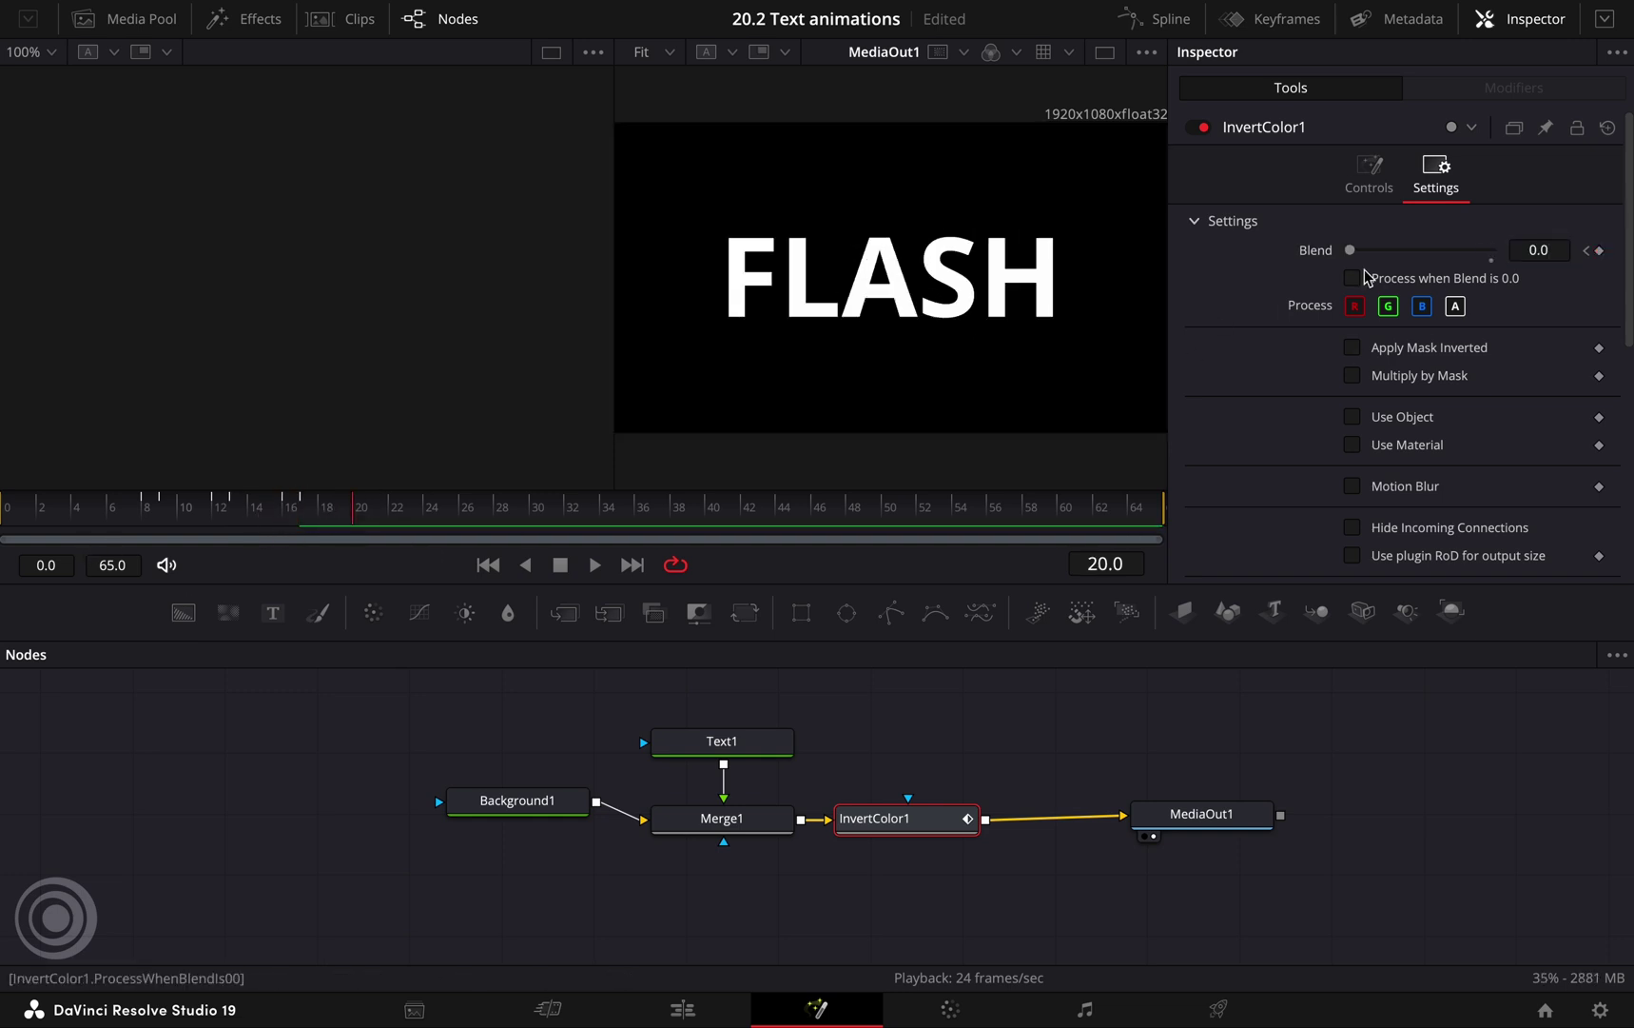
click(376, 518)
click(1539, 251)
text(1)
key(Return)
click(425, 515)
key(Right)
key(Return)
click(33, 526)
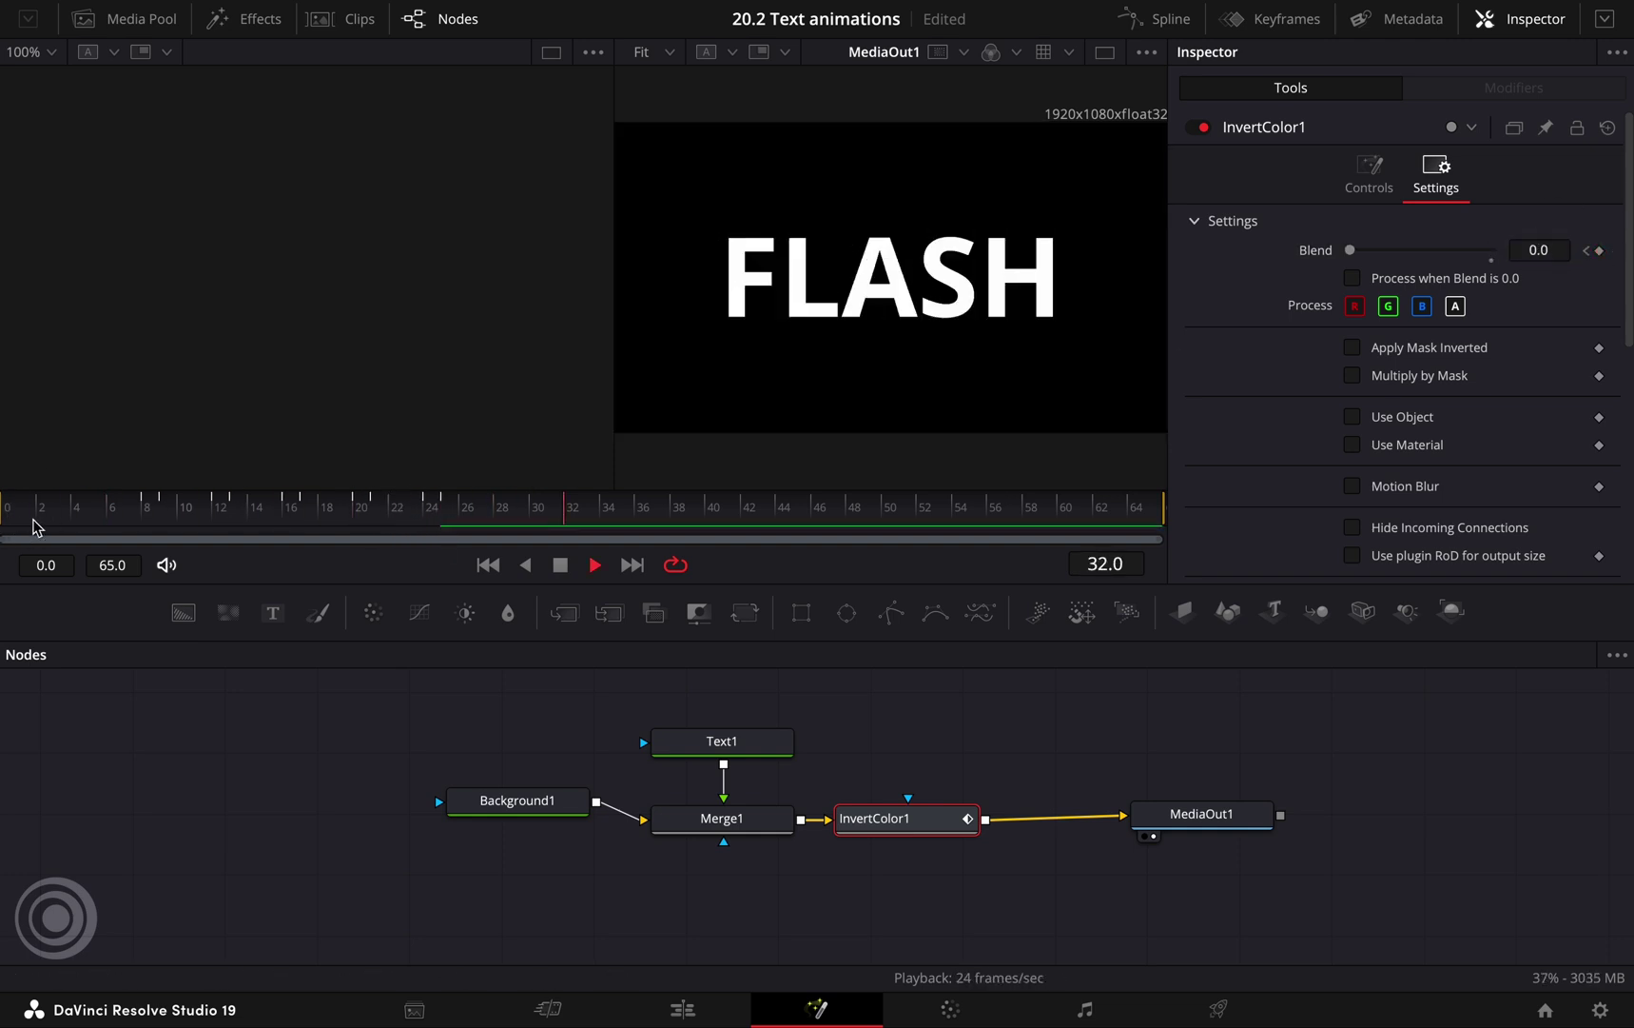
Step: Keyframe Text1's Shading appearance at frame 8
key(space)
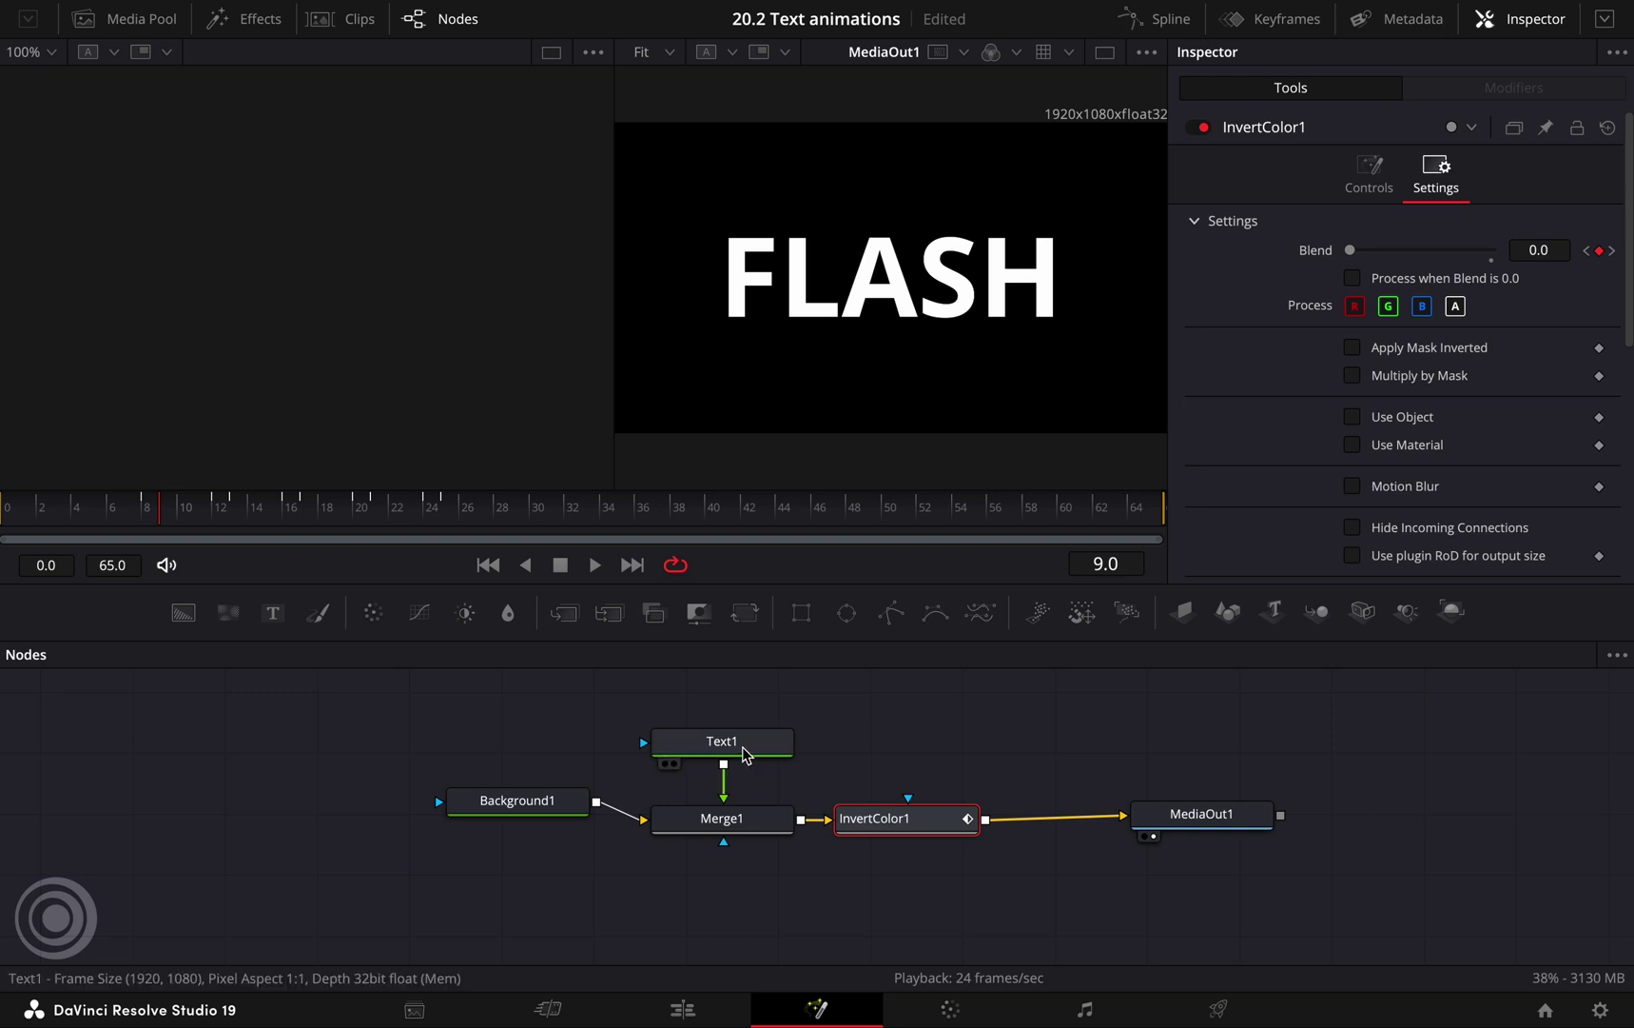
click(746, 754)
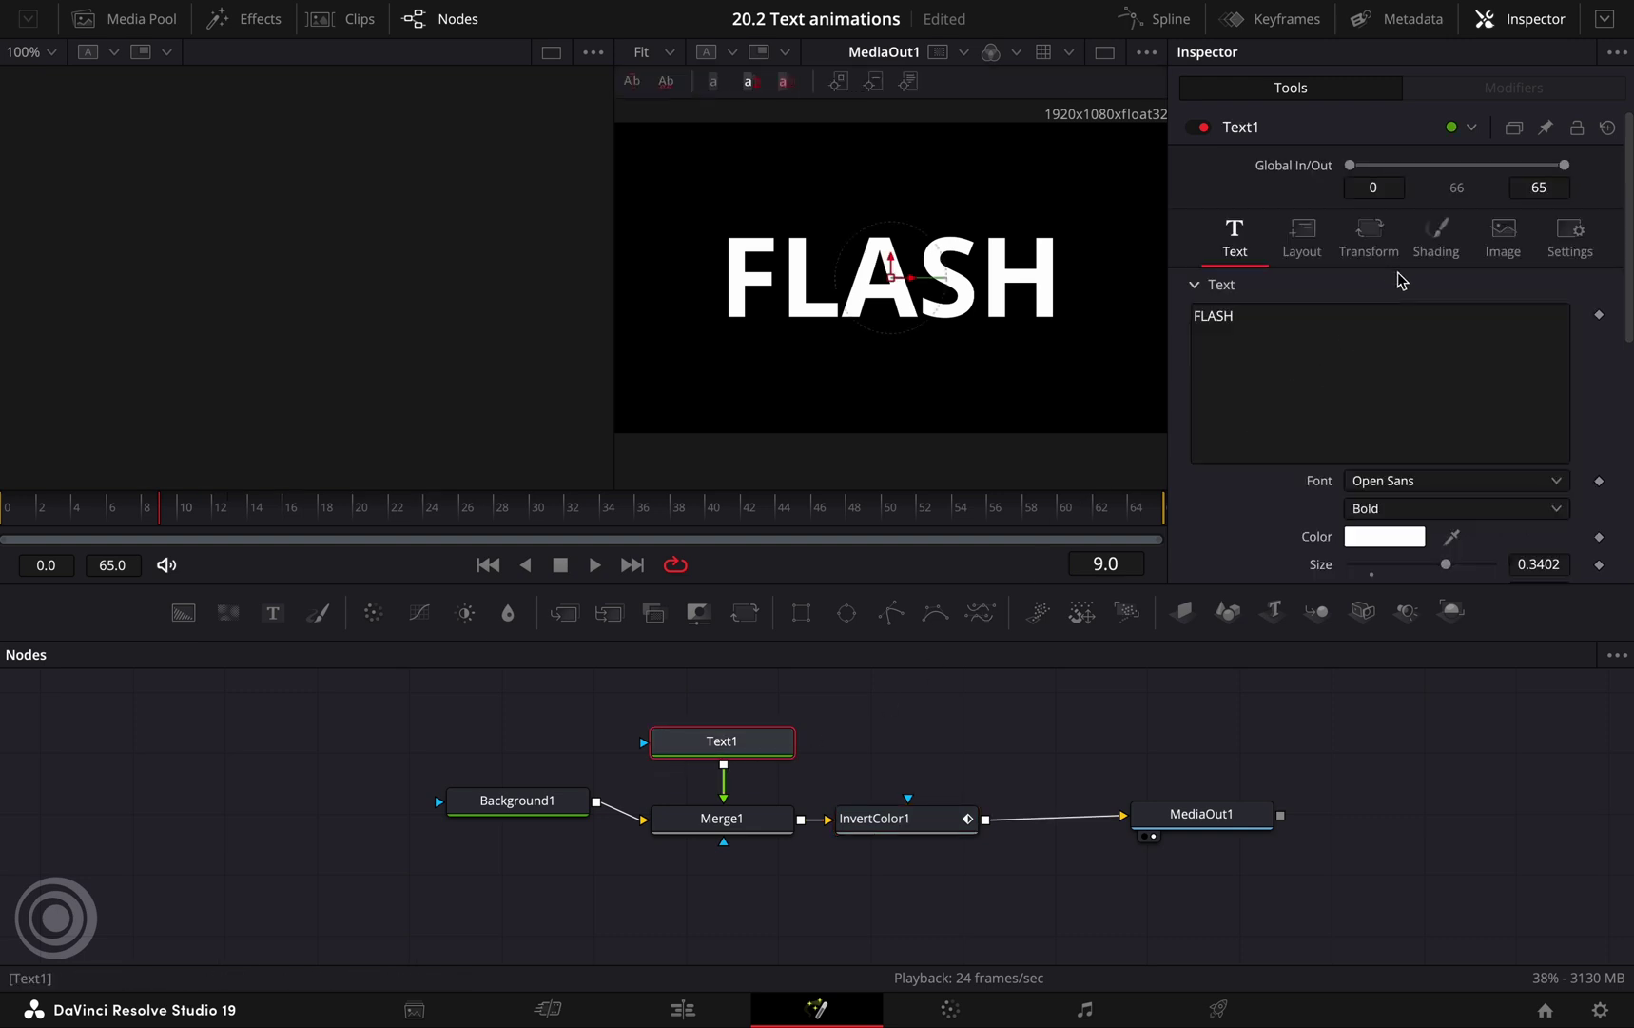
click(1435, 249)
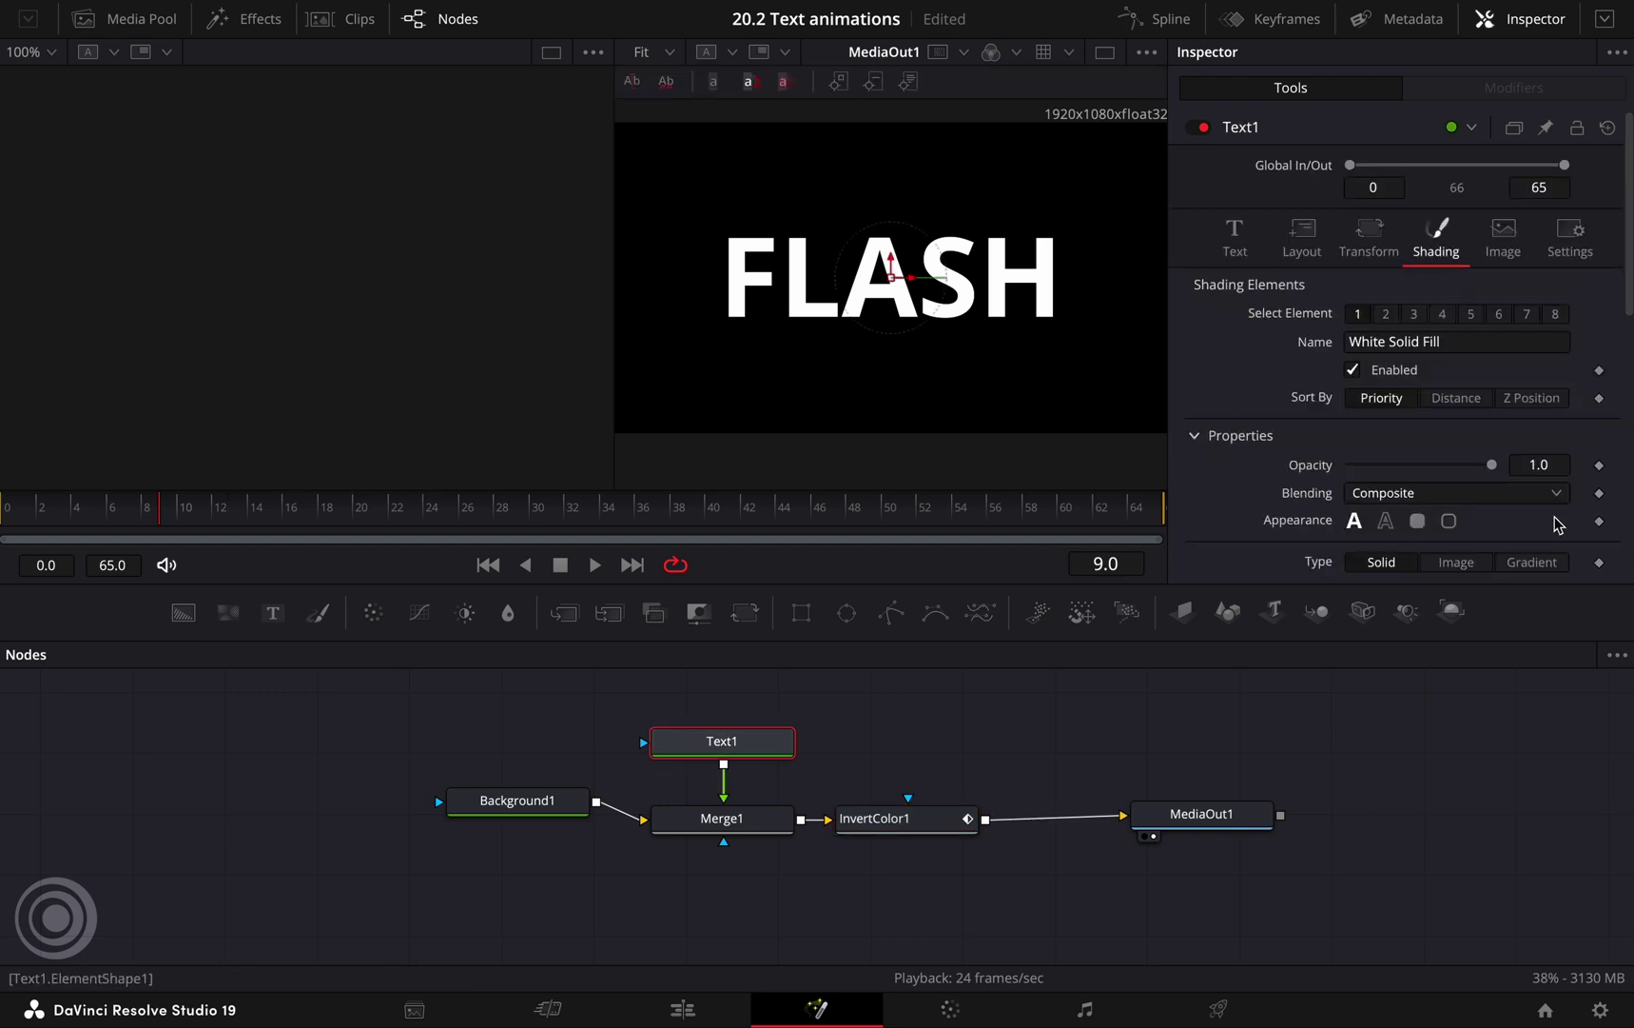
drag(166, 530, 146, 510)
click(1599, 521)
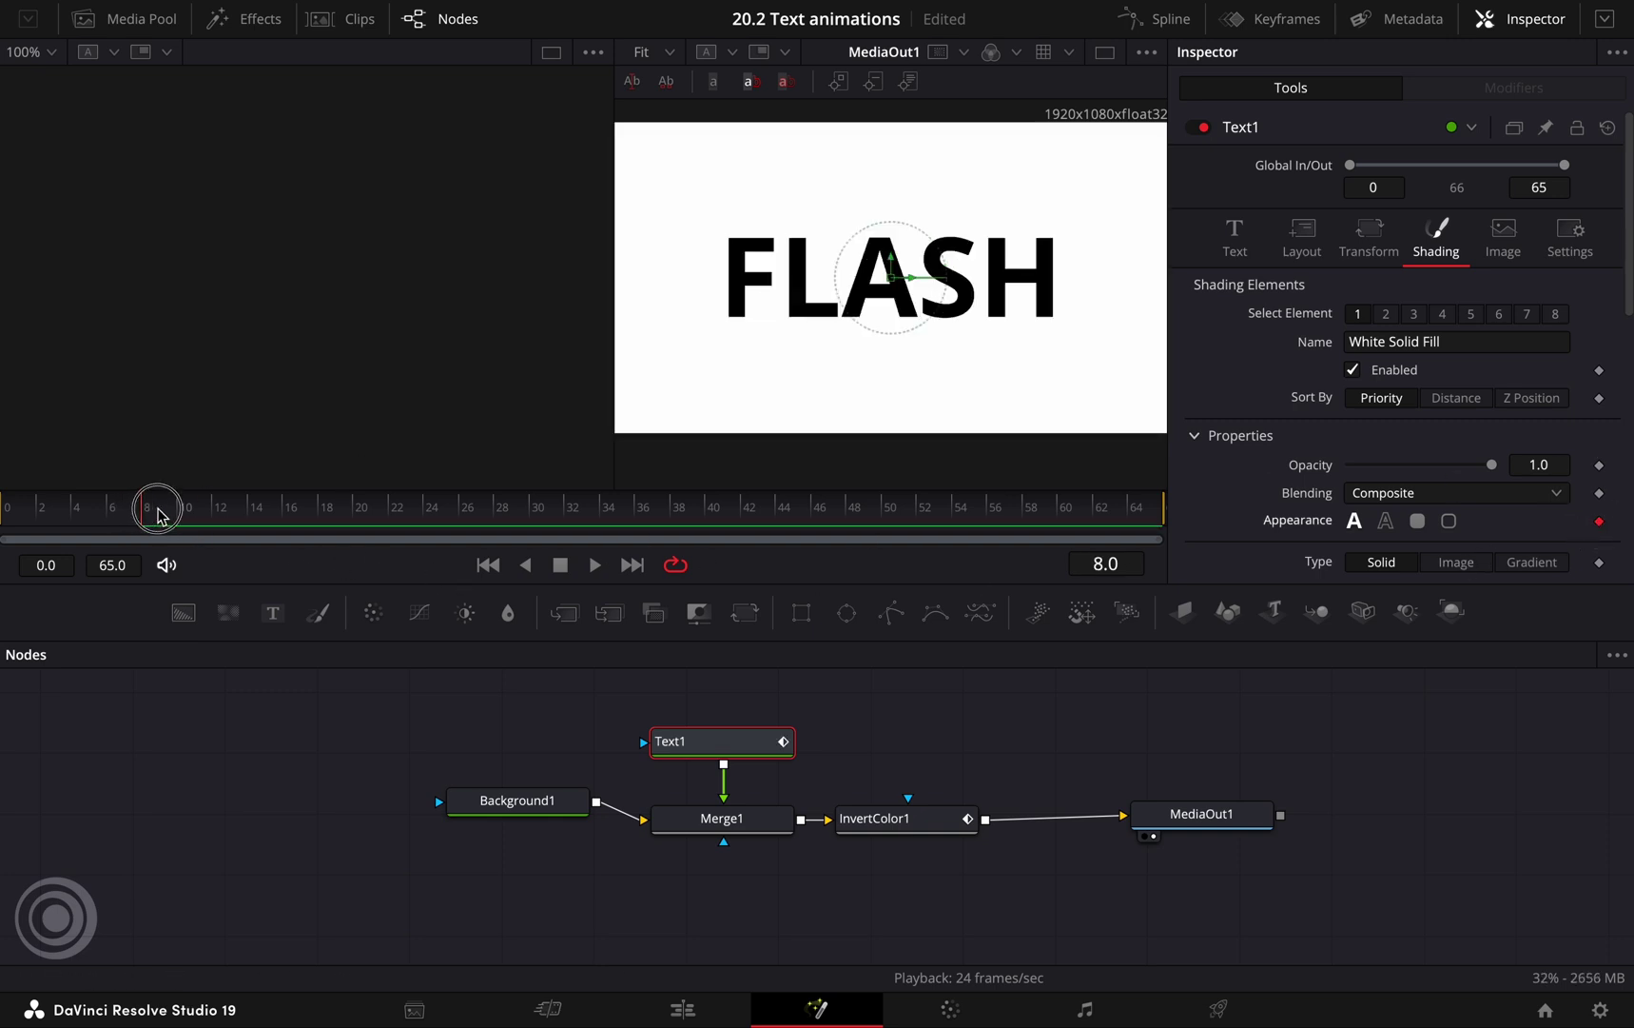
Step: Alternate the FLASH letters between solid and outlined across frames 13 to 25
drag(158, 516, 213, 513)
key(Right)
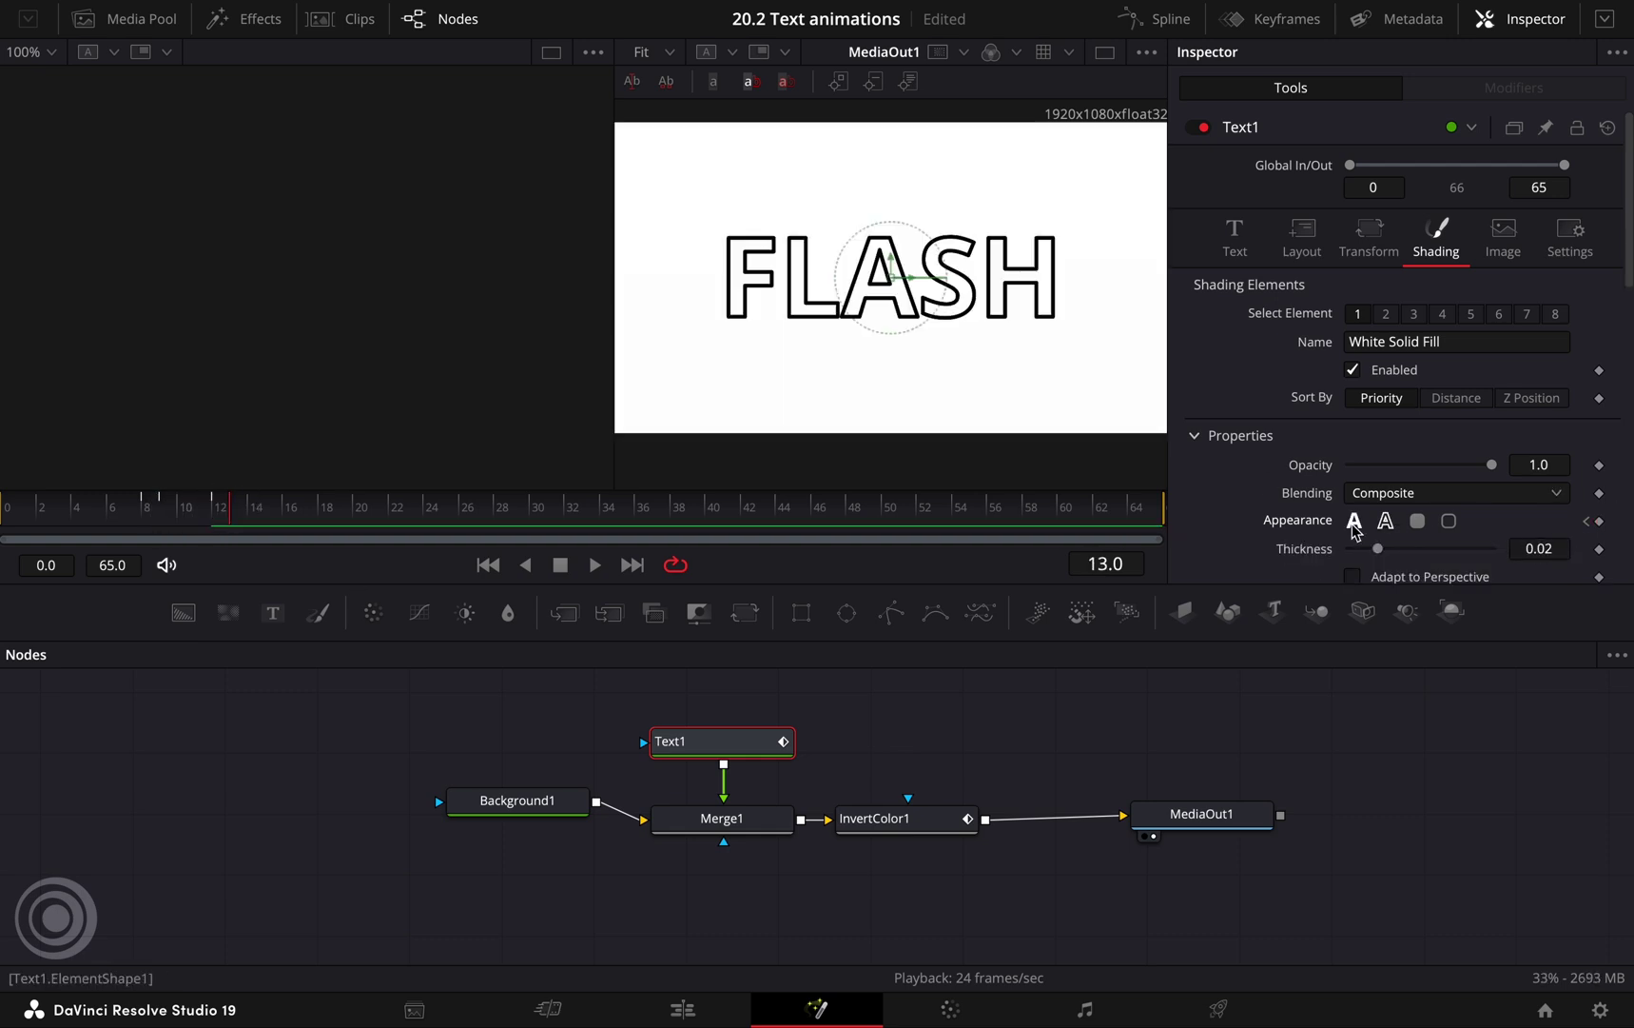
click(1354, 520)
key(Right)
key(Right)
key(Right)
key(Right)
click(1386, 521)
key(Right)
key(Right)
key(Right)
key(Right)
click(1355, 521)
key(Right)
key(Right)
key(Right)
key(Right)
click(1385, 520)
click(79, 521)
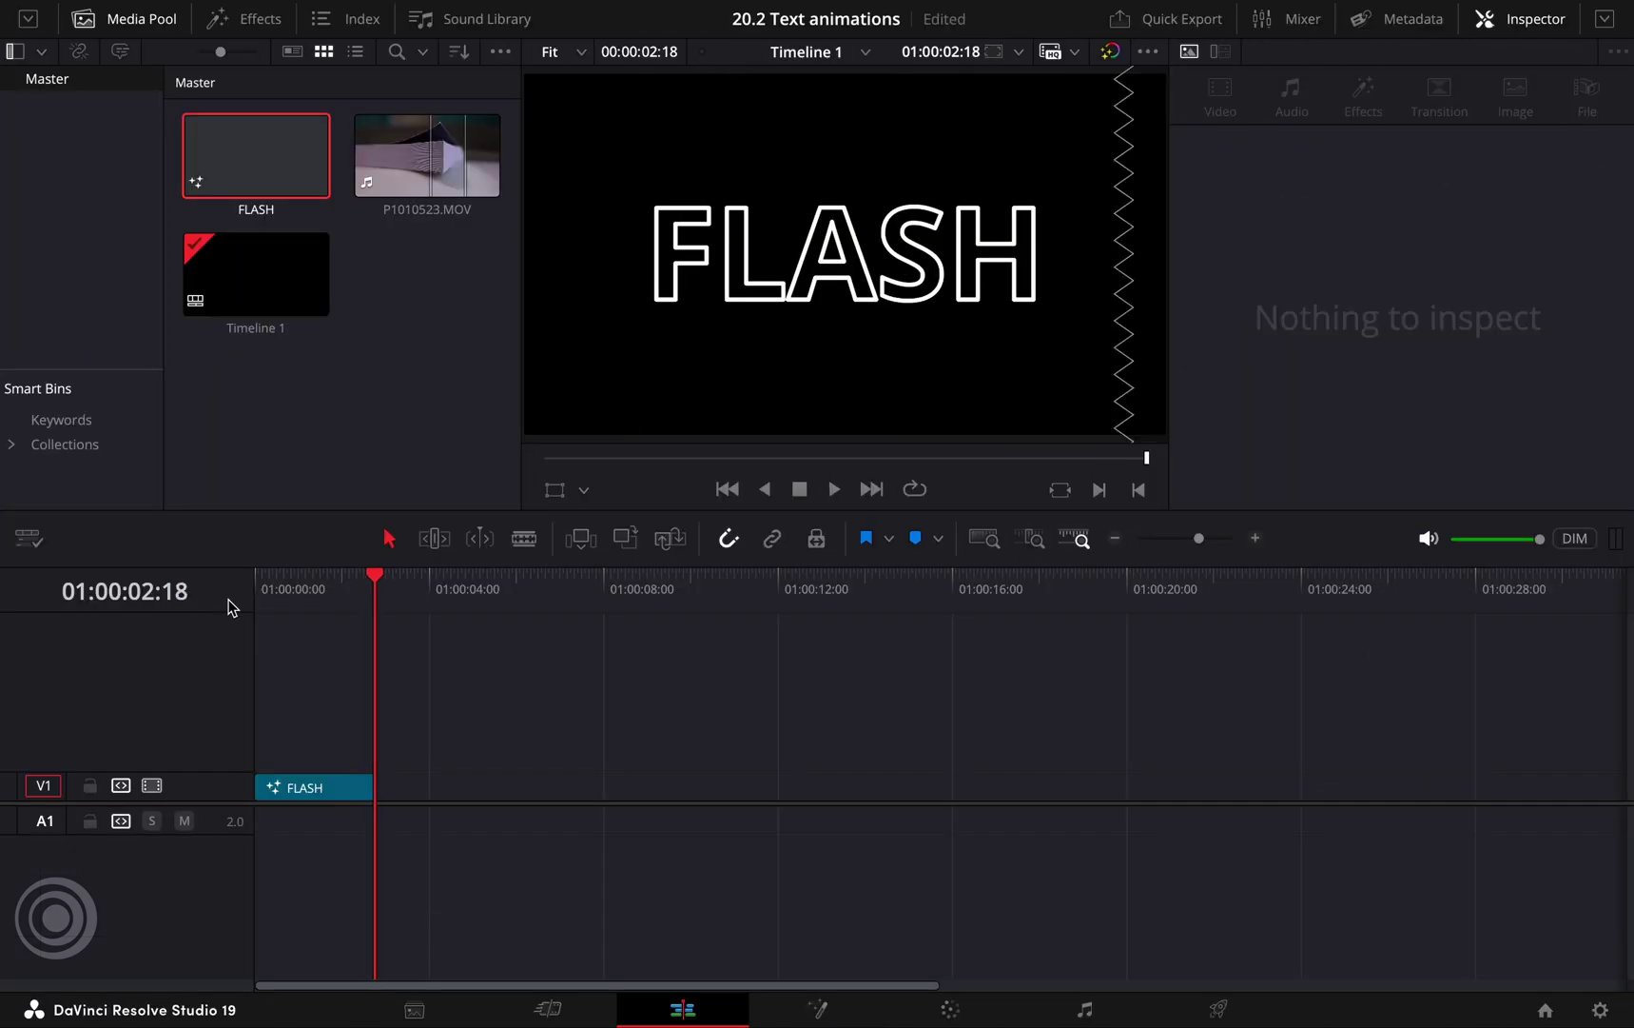
Step: Edit P1010523.MOV's video onto V1 right after the FLASH clip
drag(561, 761, 437, 788)
double_click(417, 177)
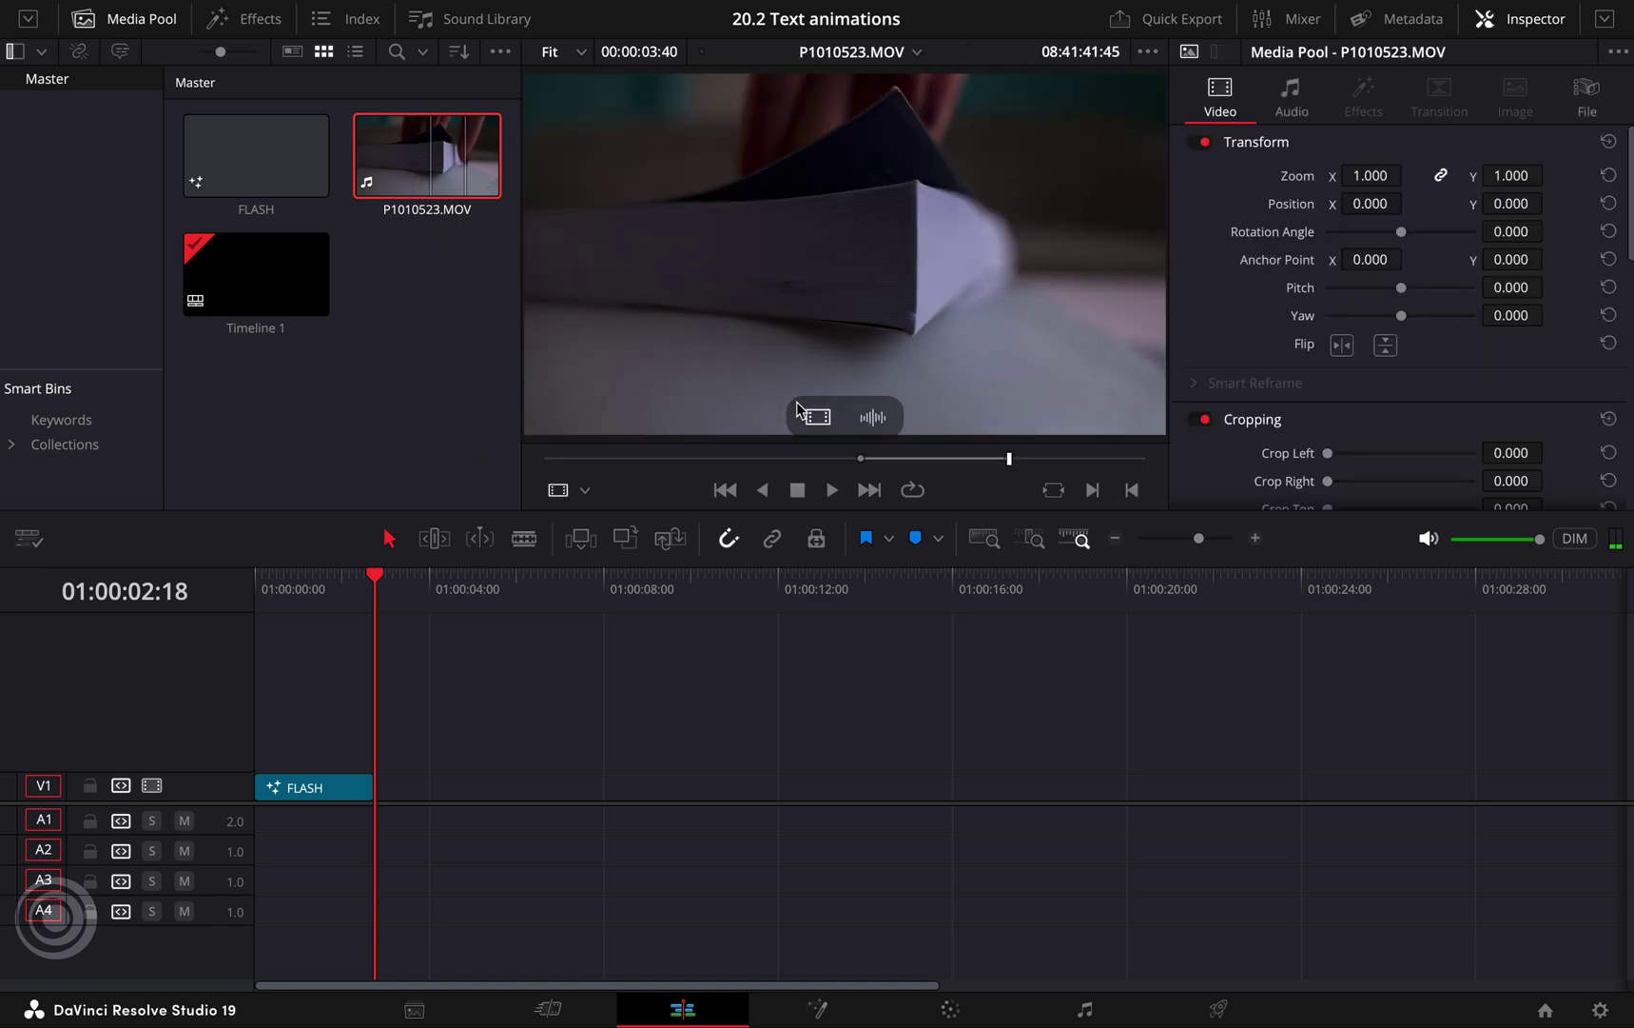
drag(798, 407, 384, 796)
Step: In Fusion, merge a Text+ node reading BOX at size 0.1944 over the footage
click(840, 998)
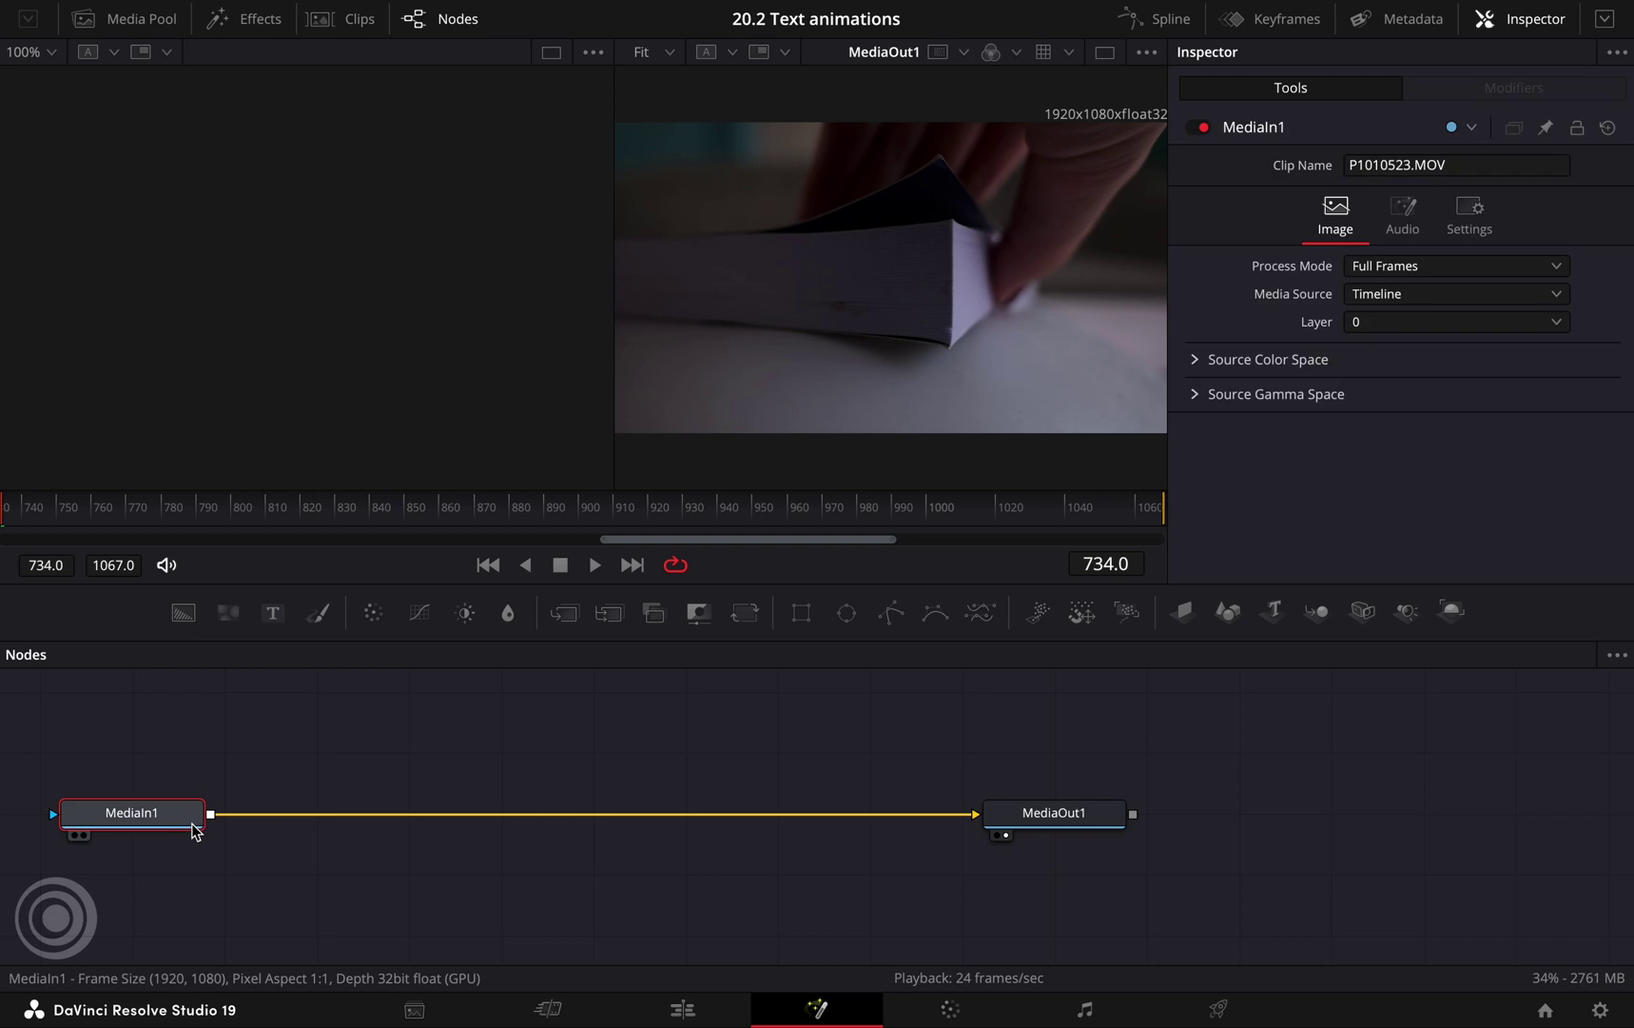
click(273, 612)
drag(155, 877, 346, 750)
drag(340, 866, 352, 829)
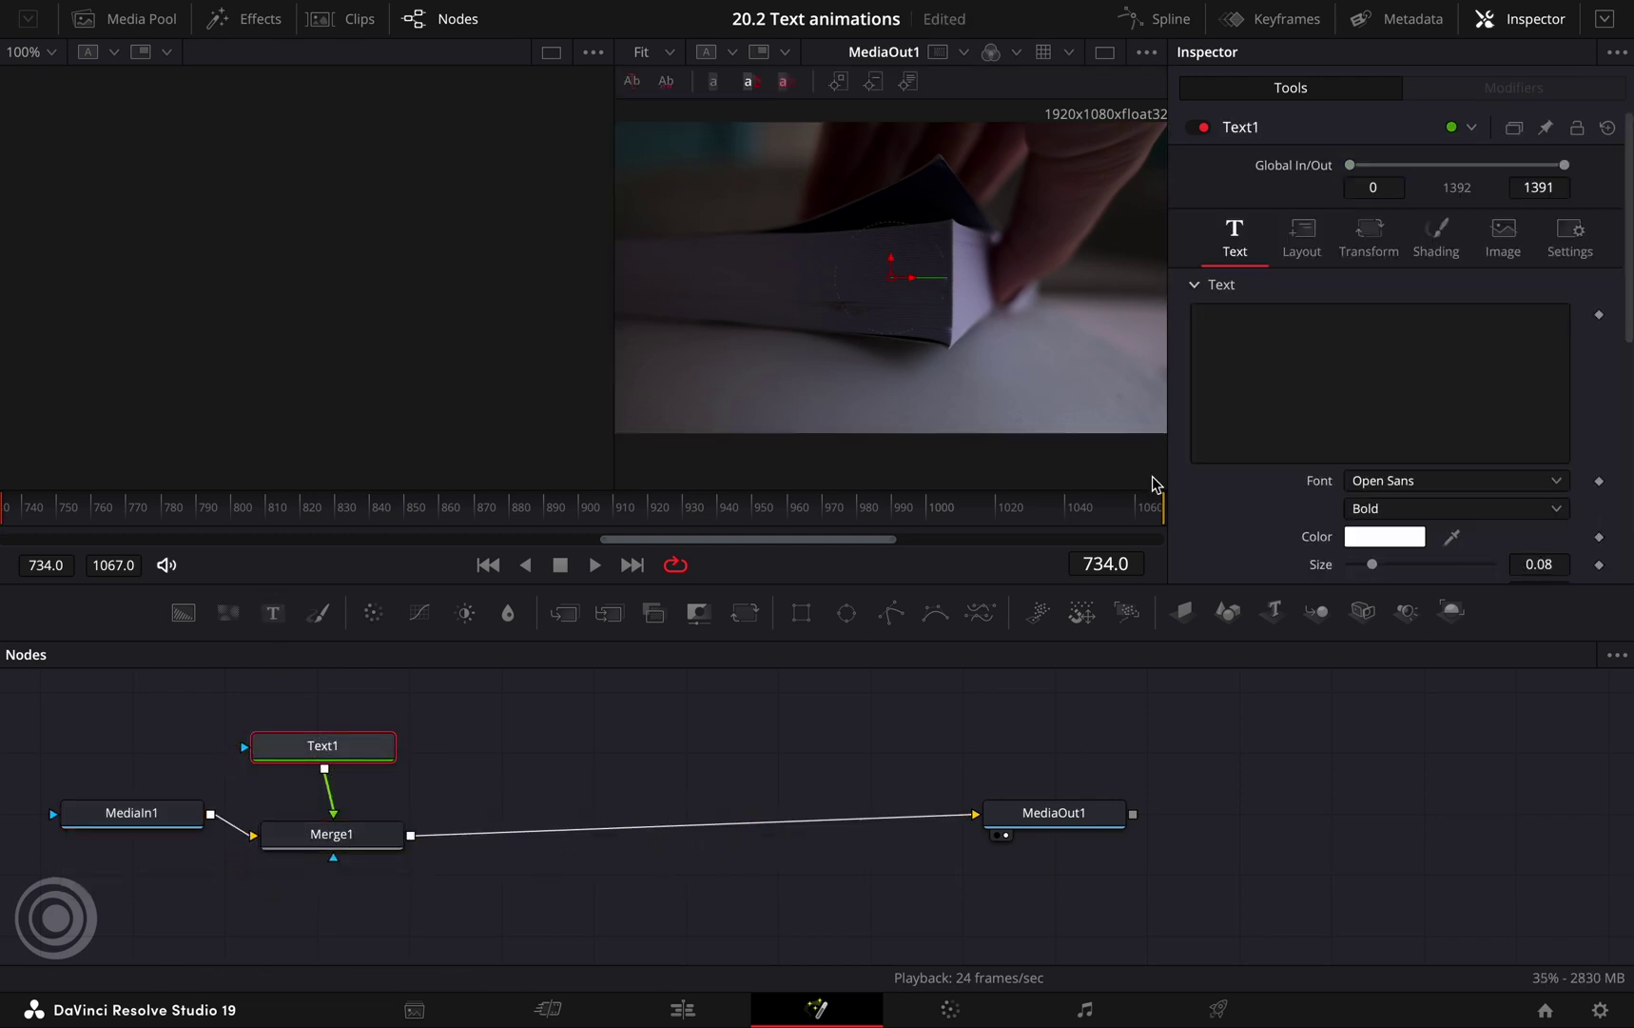
click(1238, 364)
text(BOX)
mouse_move(1530, 571)
mouse_down()
mouse_move(1353, 656)
mouse_move(1068, 711)
mouse_move(1527, 564)
mouse_up()
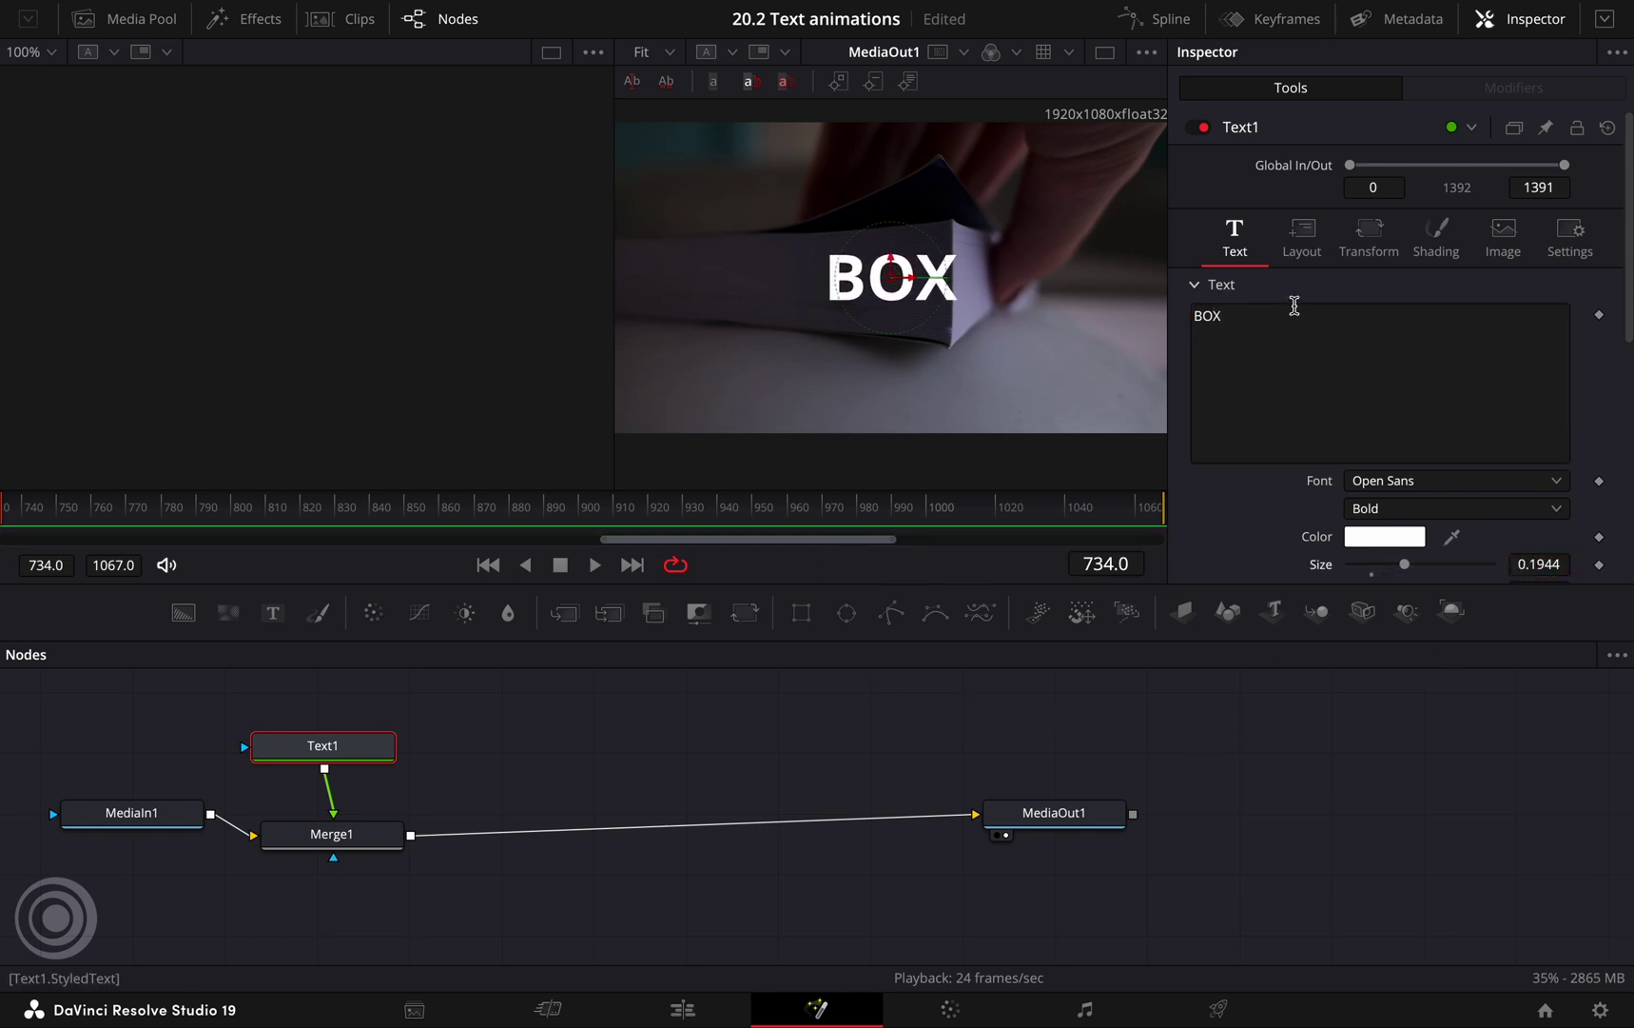
Step: Set the BOX layout Center X to 0.158 and move to frame 830
click(1303, 238)
mouse_move(1400, 341)
mouse_down()
mouse_move(1313, 342)
mouse_move(1405, 345)
mouse_up()
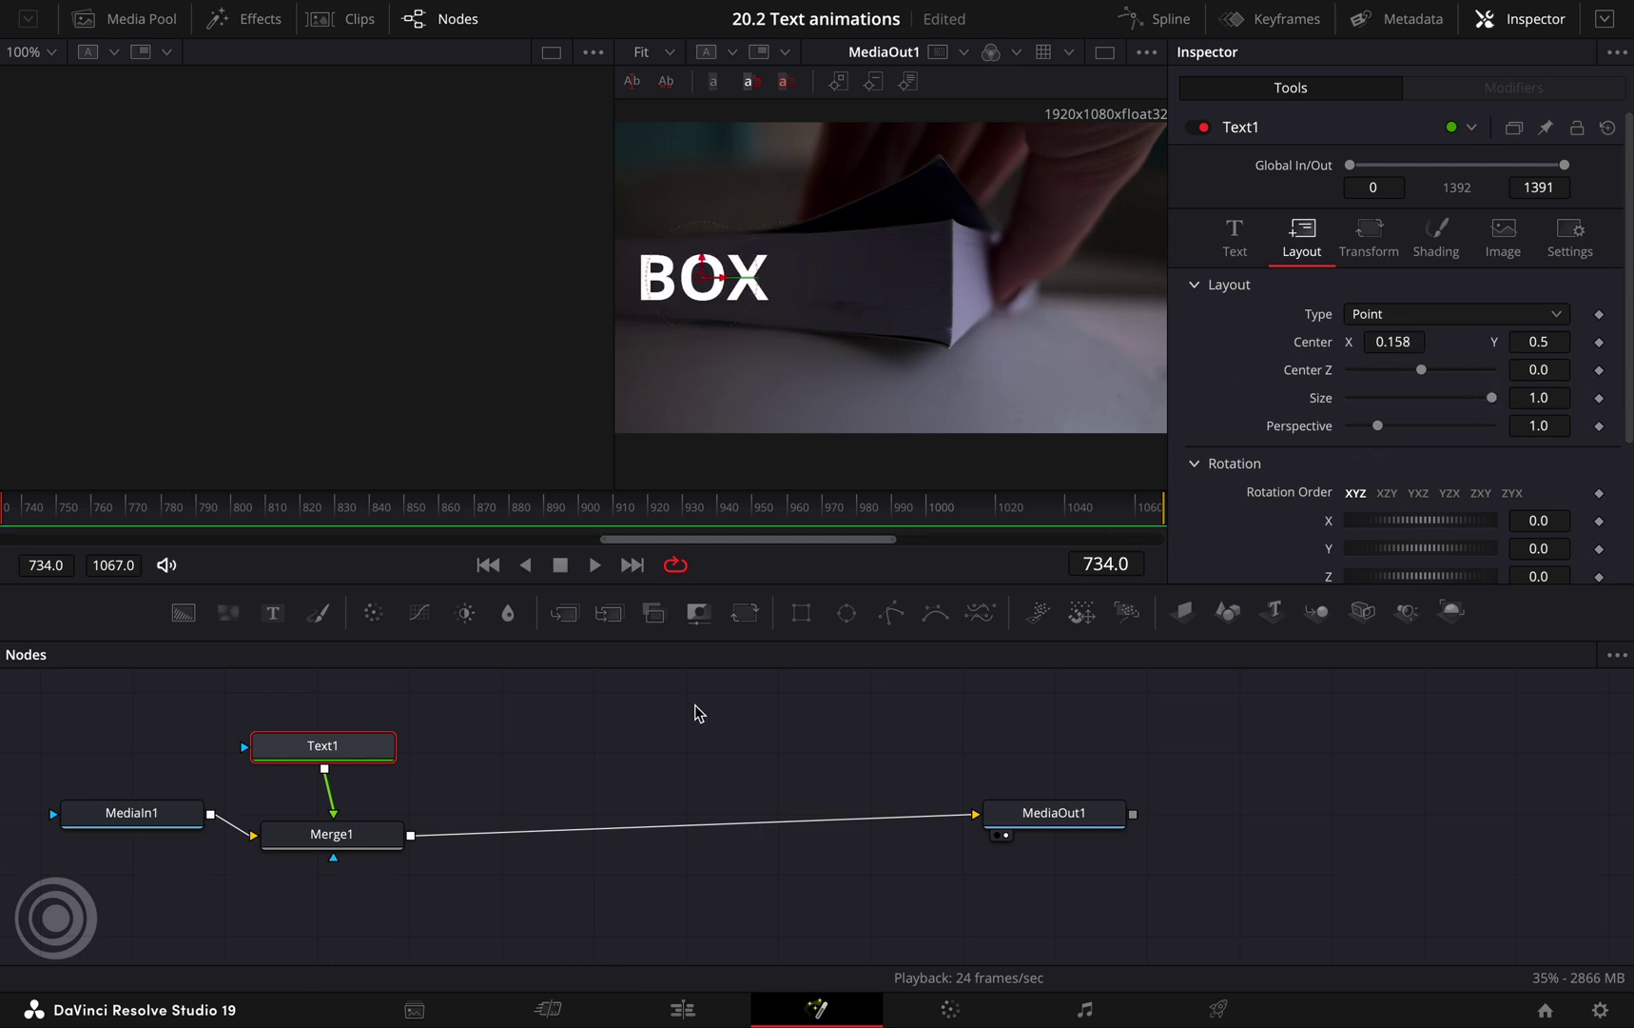
click(330, 517)
click(335, 518)
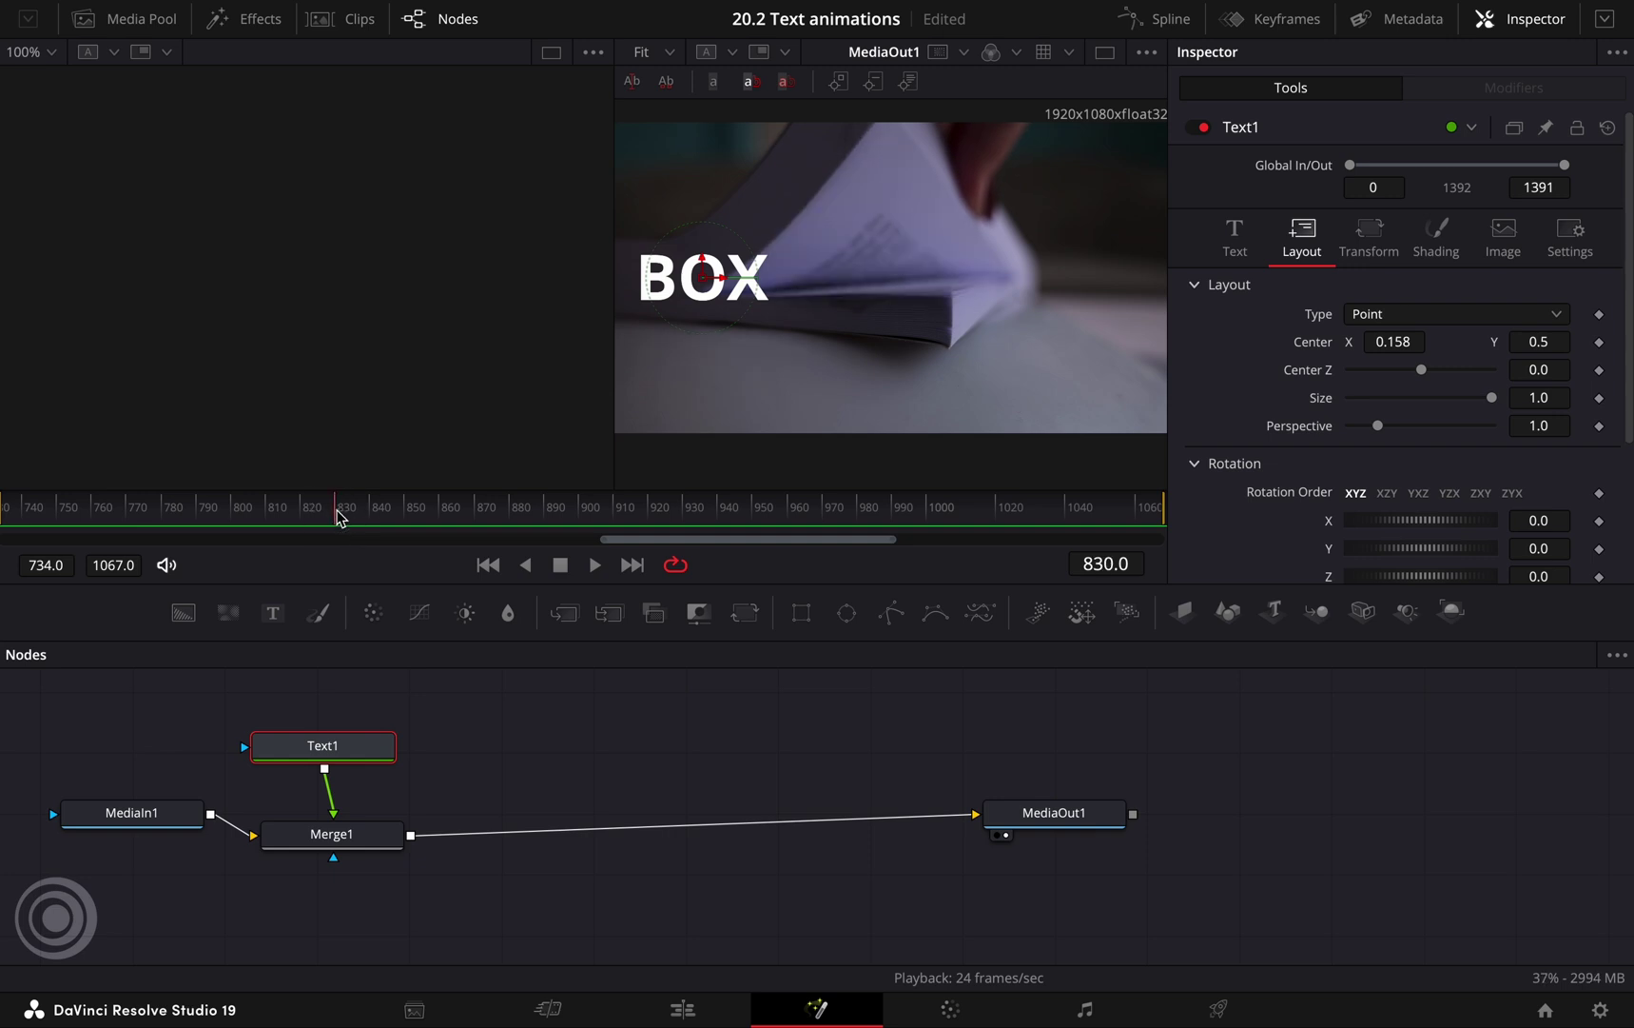
Step: Keyframe BOX's position at frame 830 and move it lower at the first frame
click(1600, 343)
key(Home)
drag(1527, 341, 1233, 363)
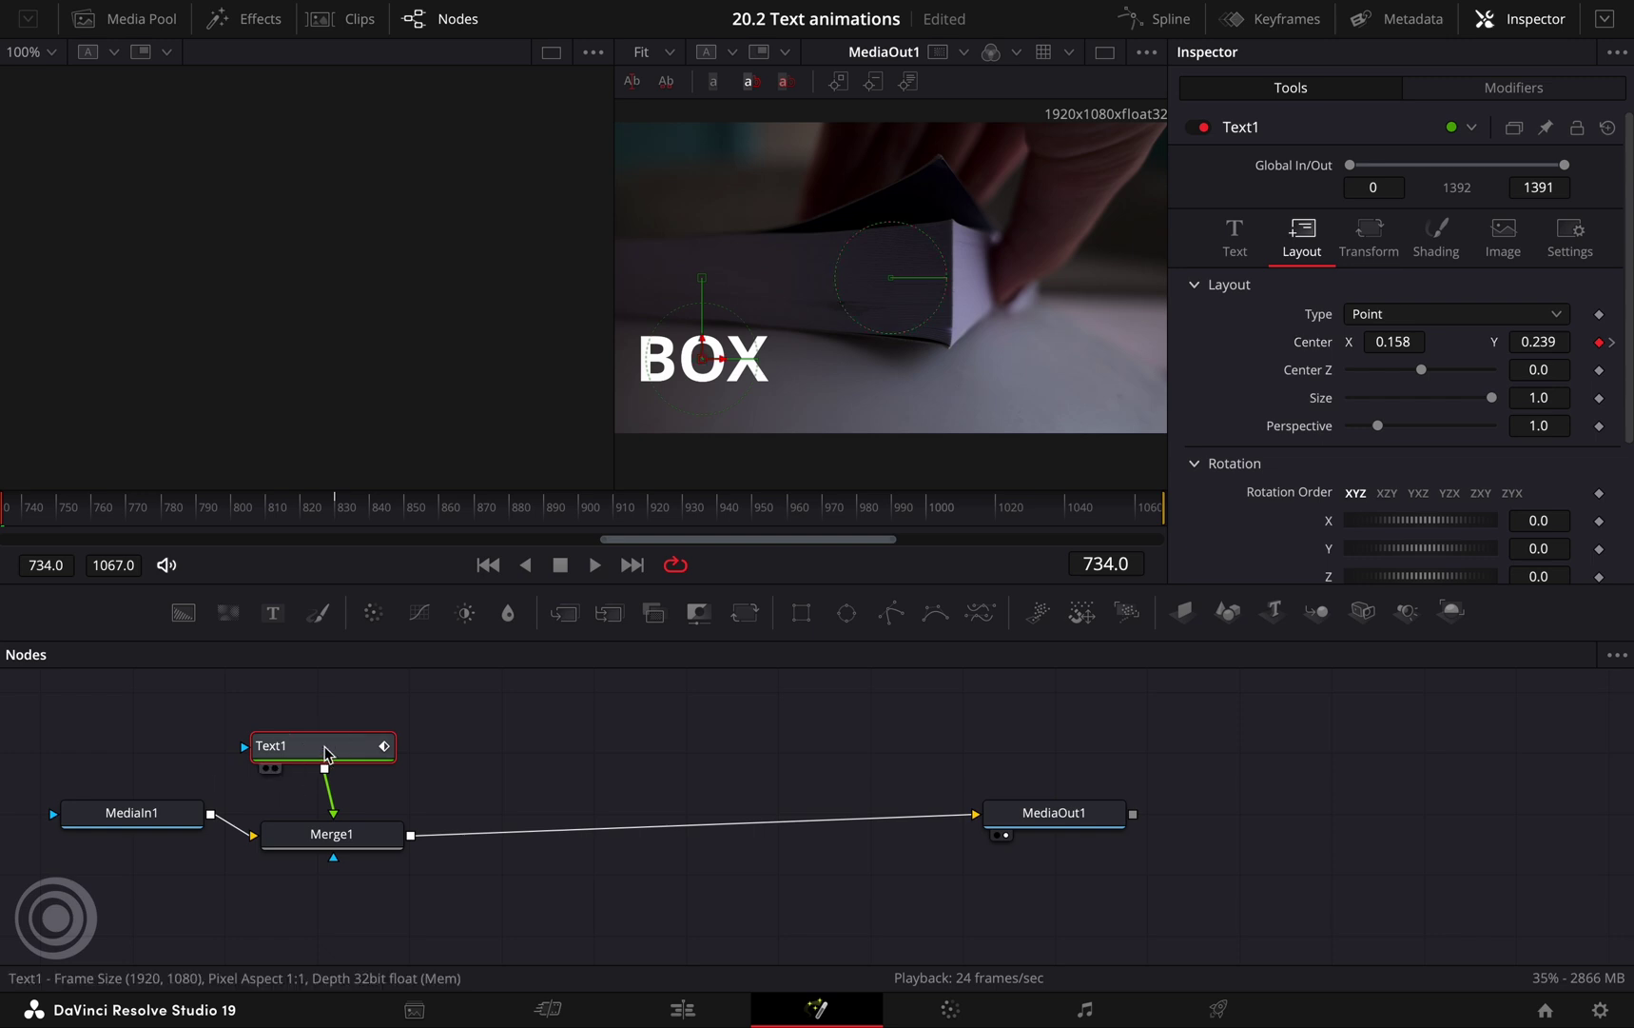
Step: Trace an inverted Polygon mask on Text1 along the book's edge
click(893, 613)
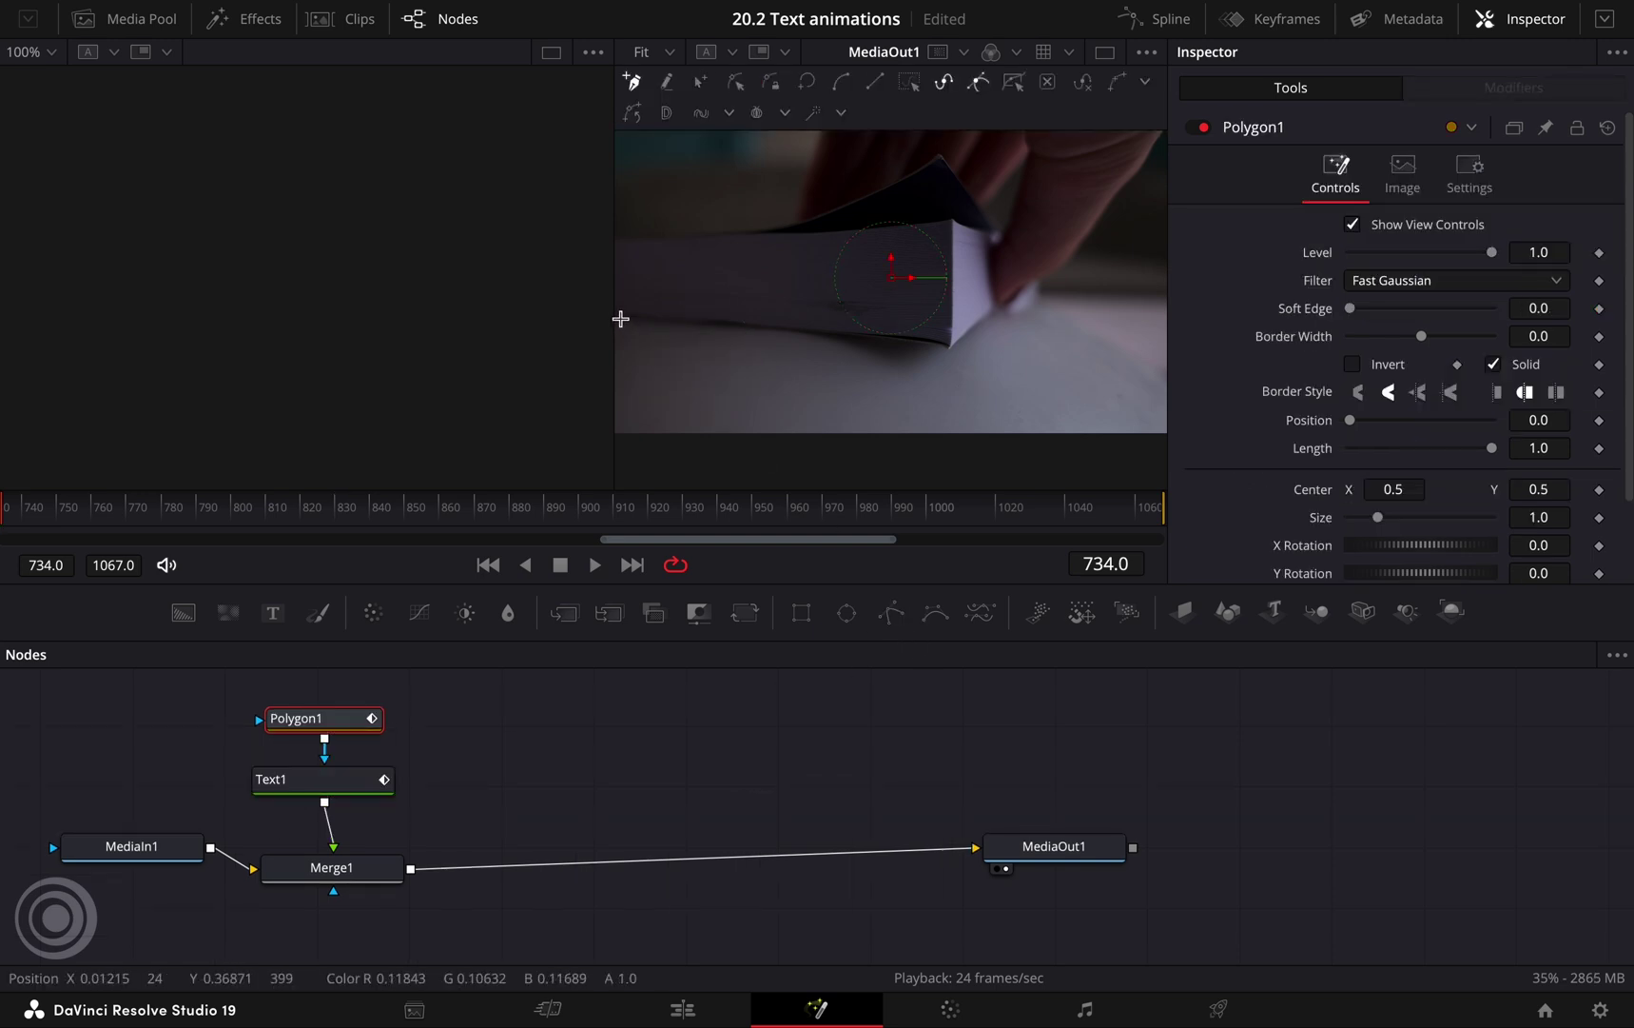
click(947, 348)
click(860, 383)
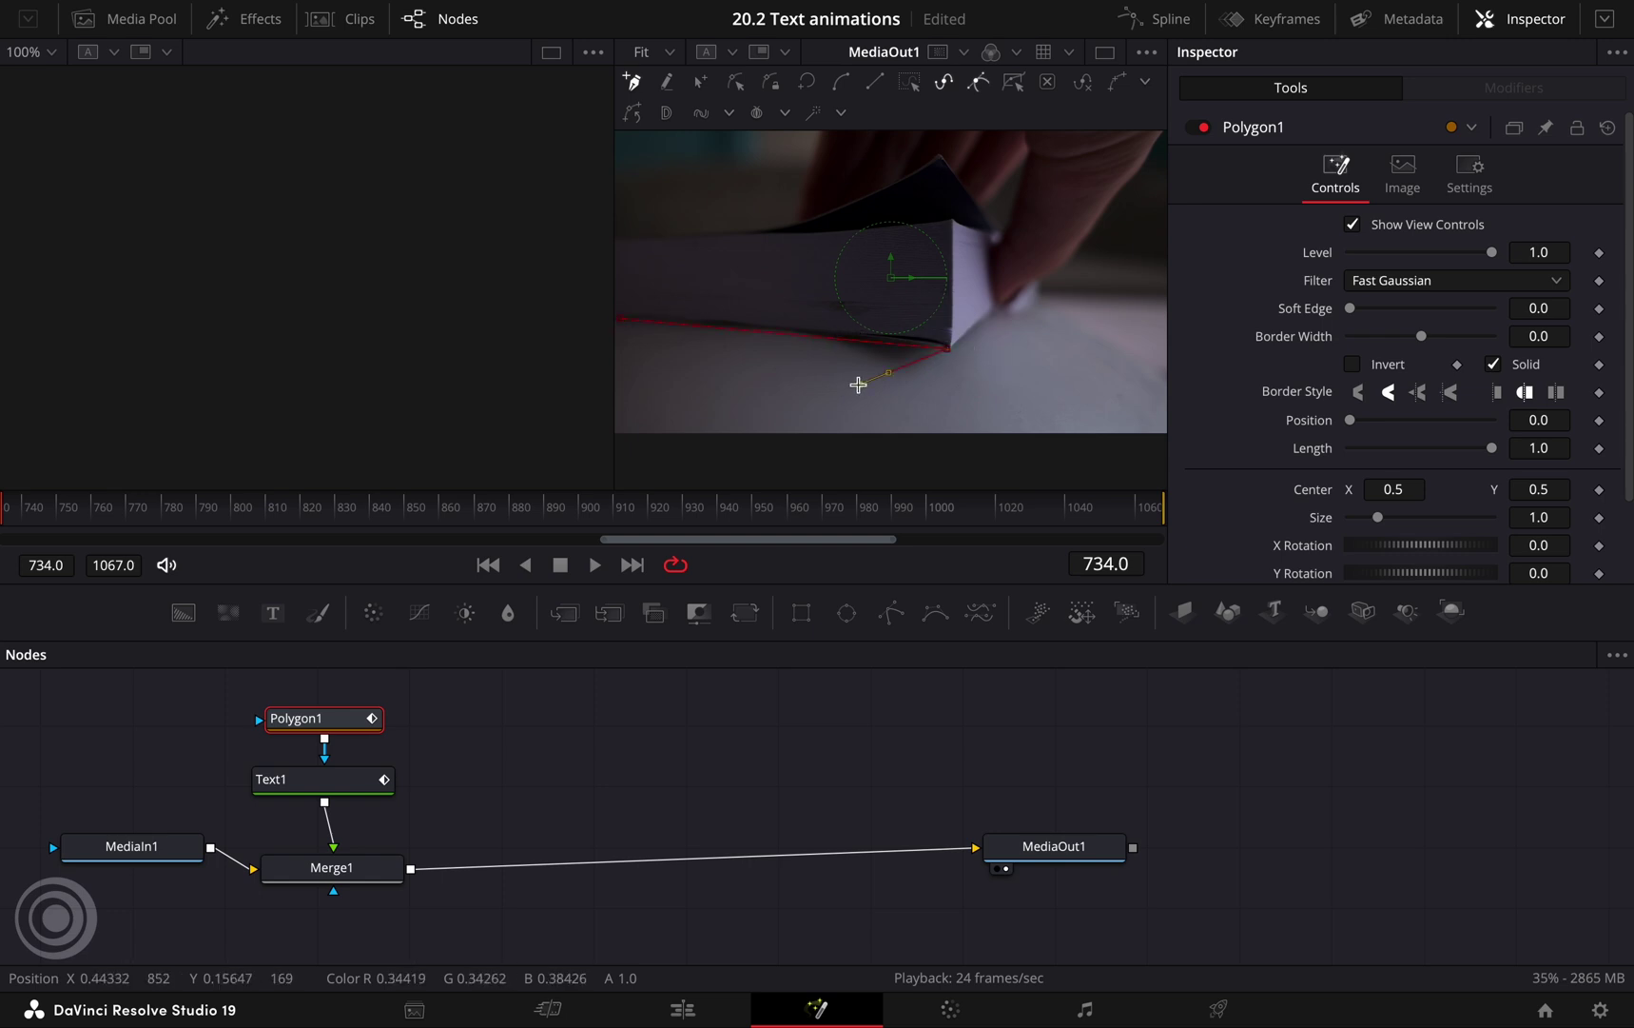
click(621, 380)
click(621, 323)
drag(742, 382, 744, 406)
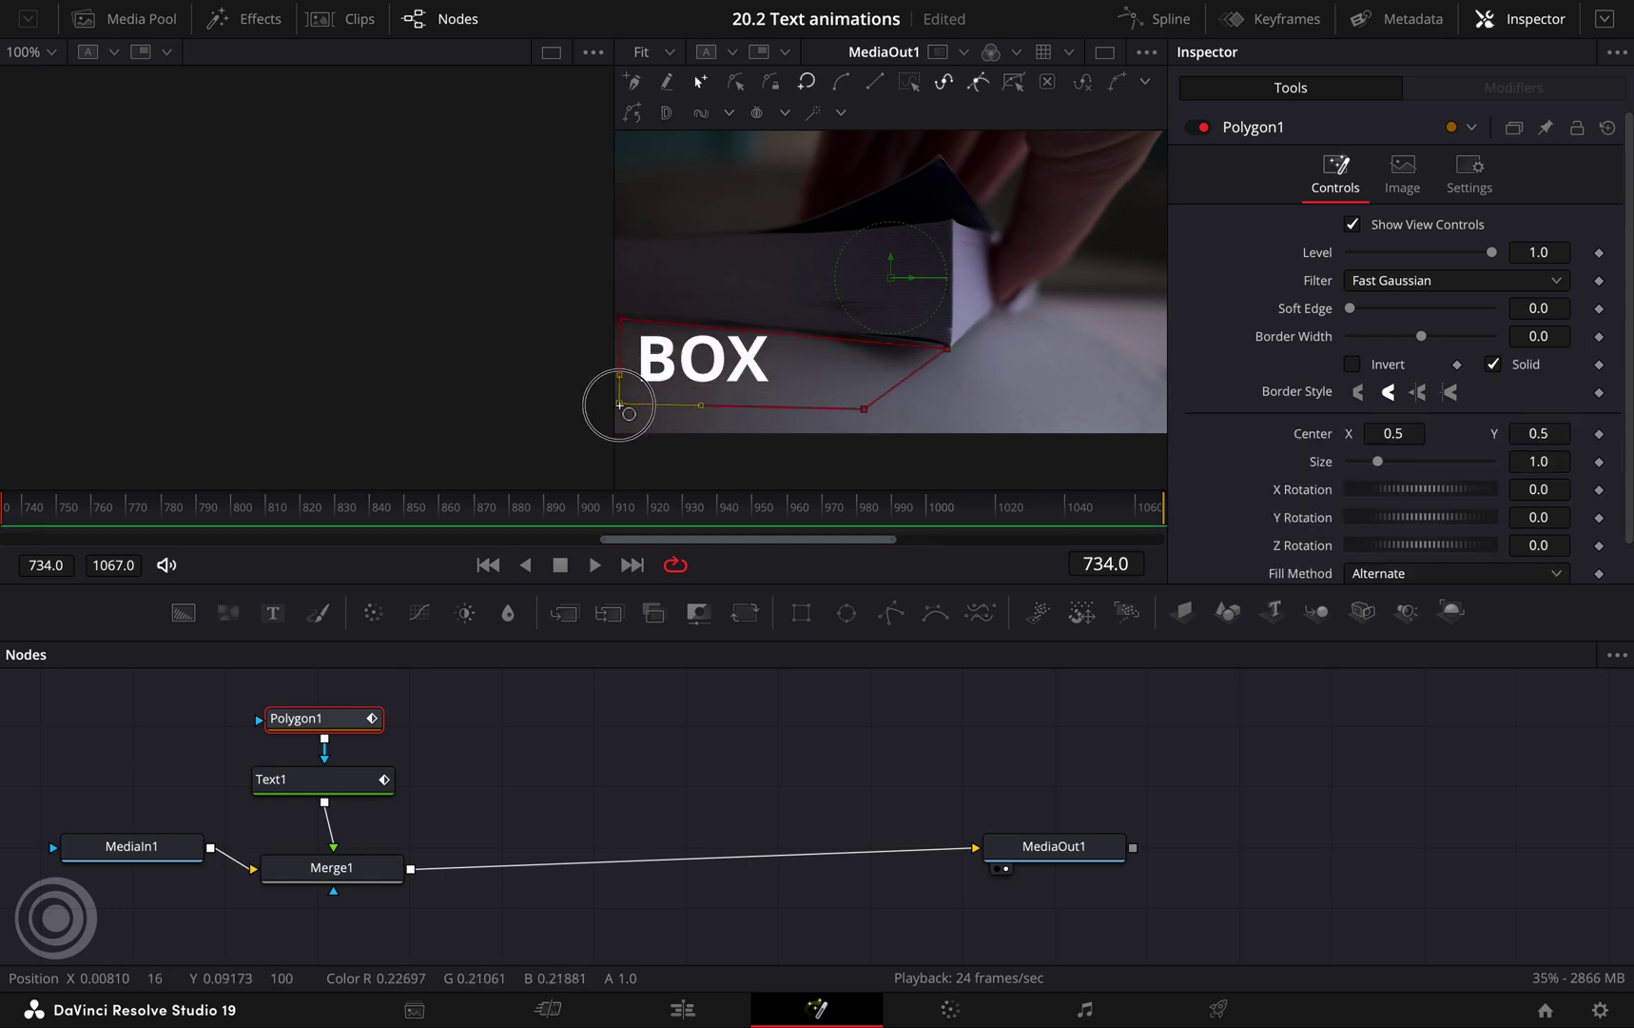
drag(734, 330, 837, 333)
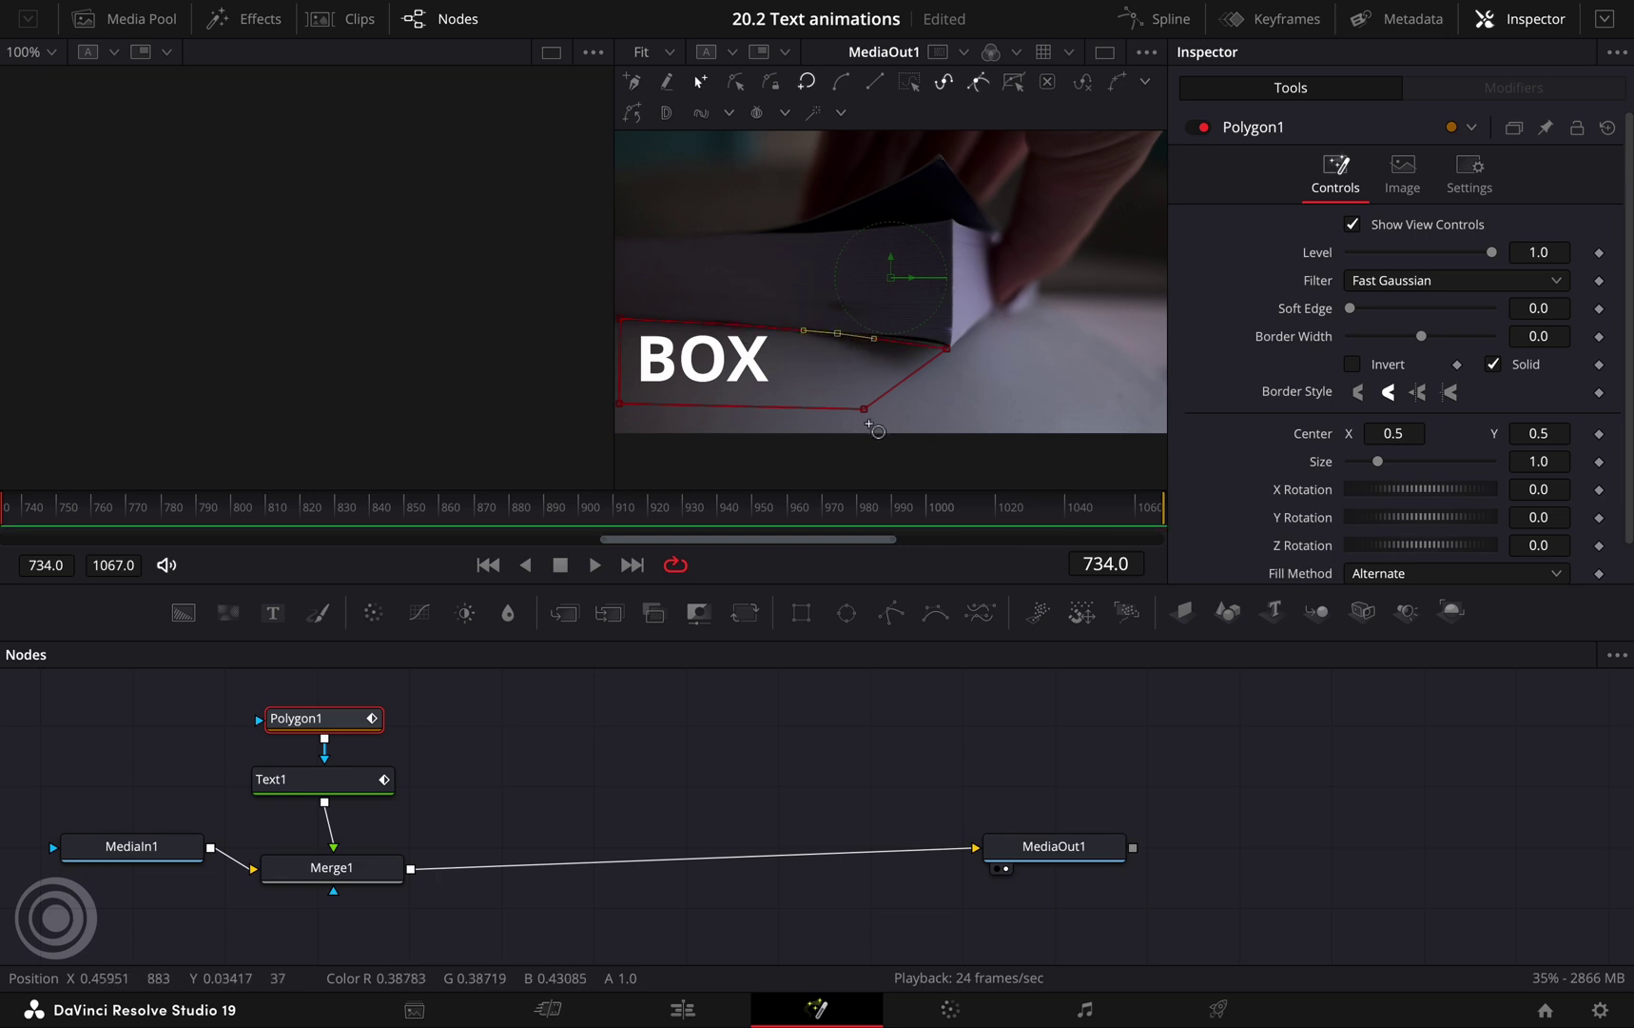
click(1352, 366)
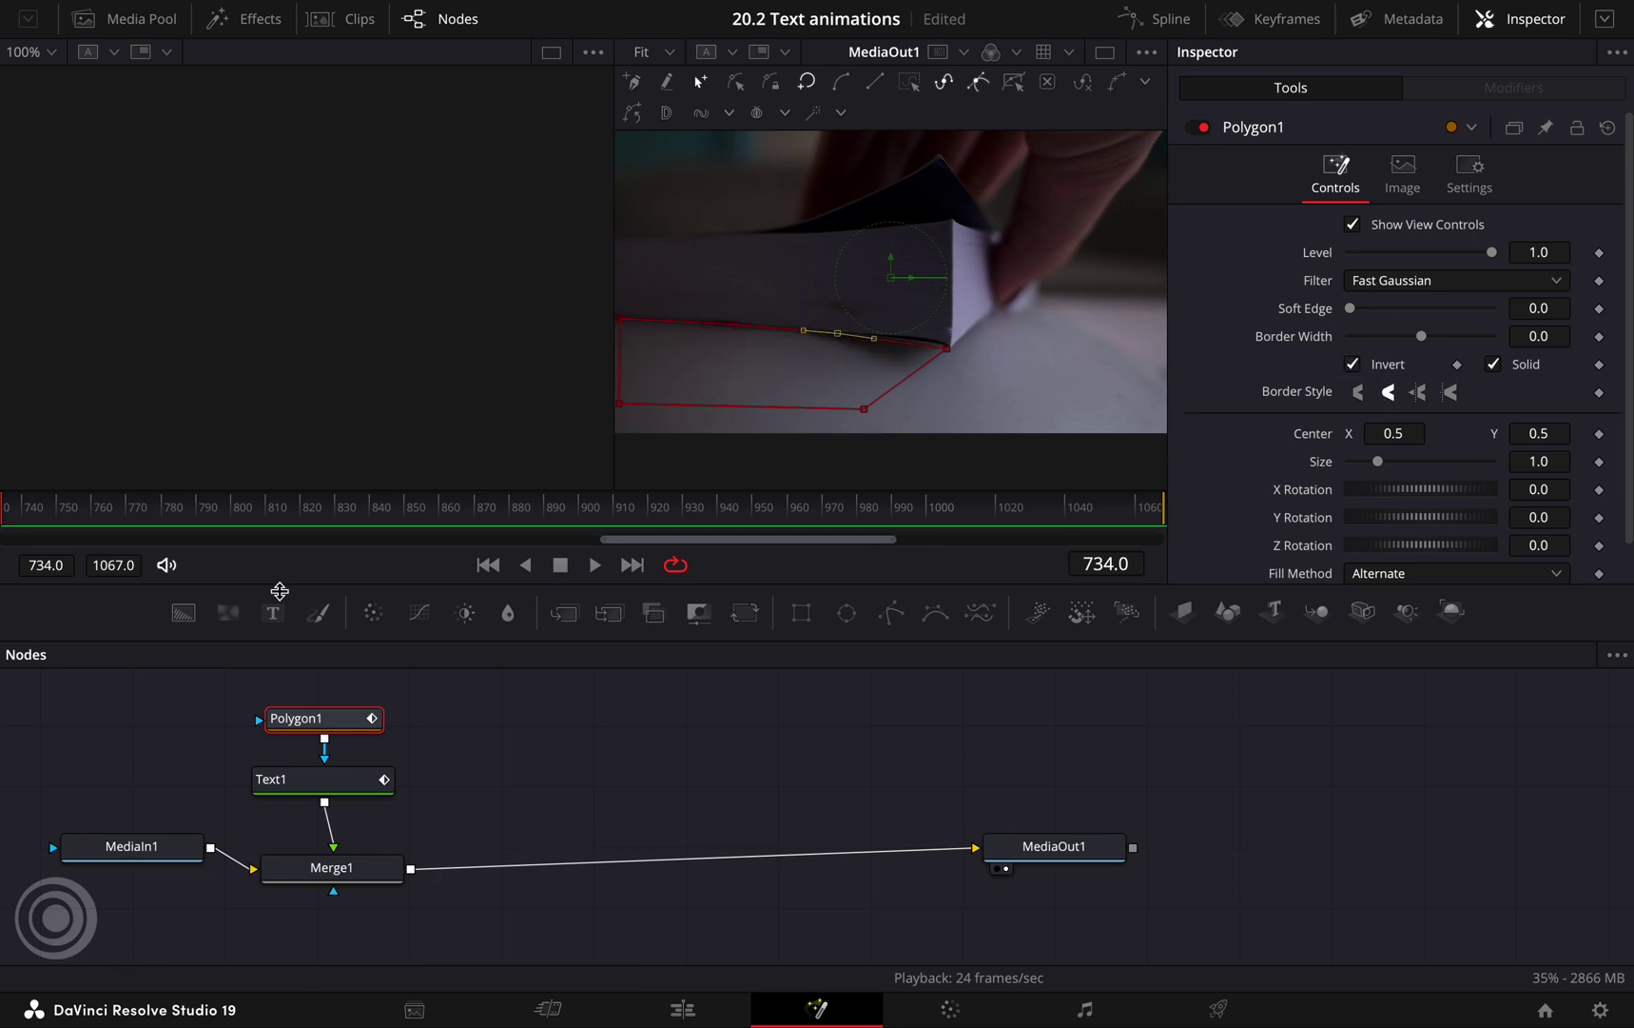
Step: Play back the composite to check BOX rising from behind the book
key(space)
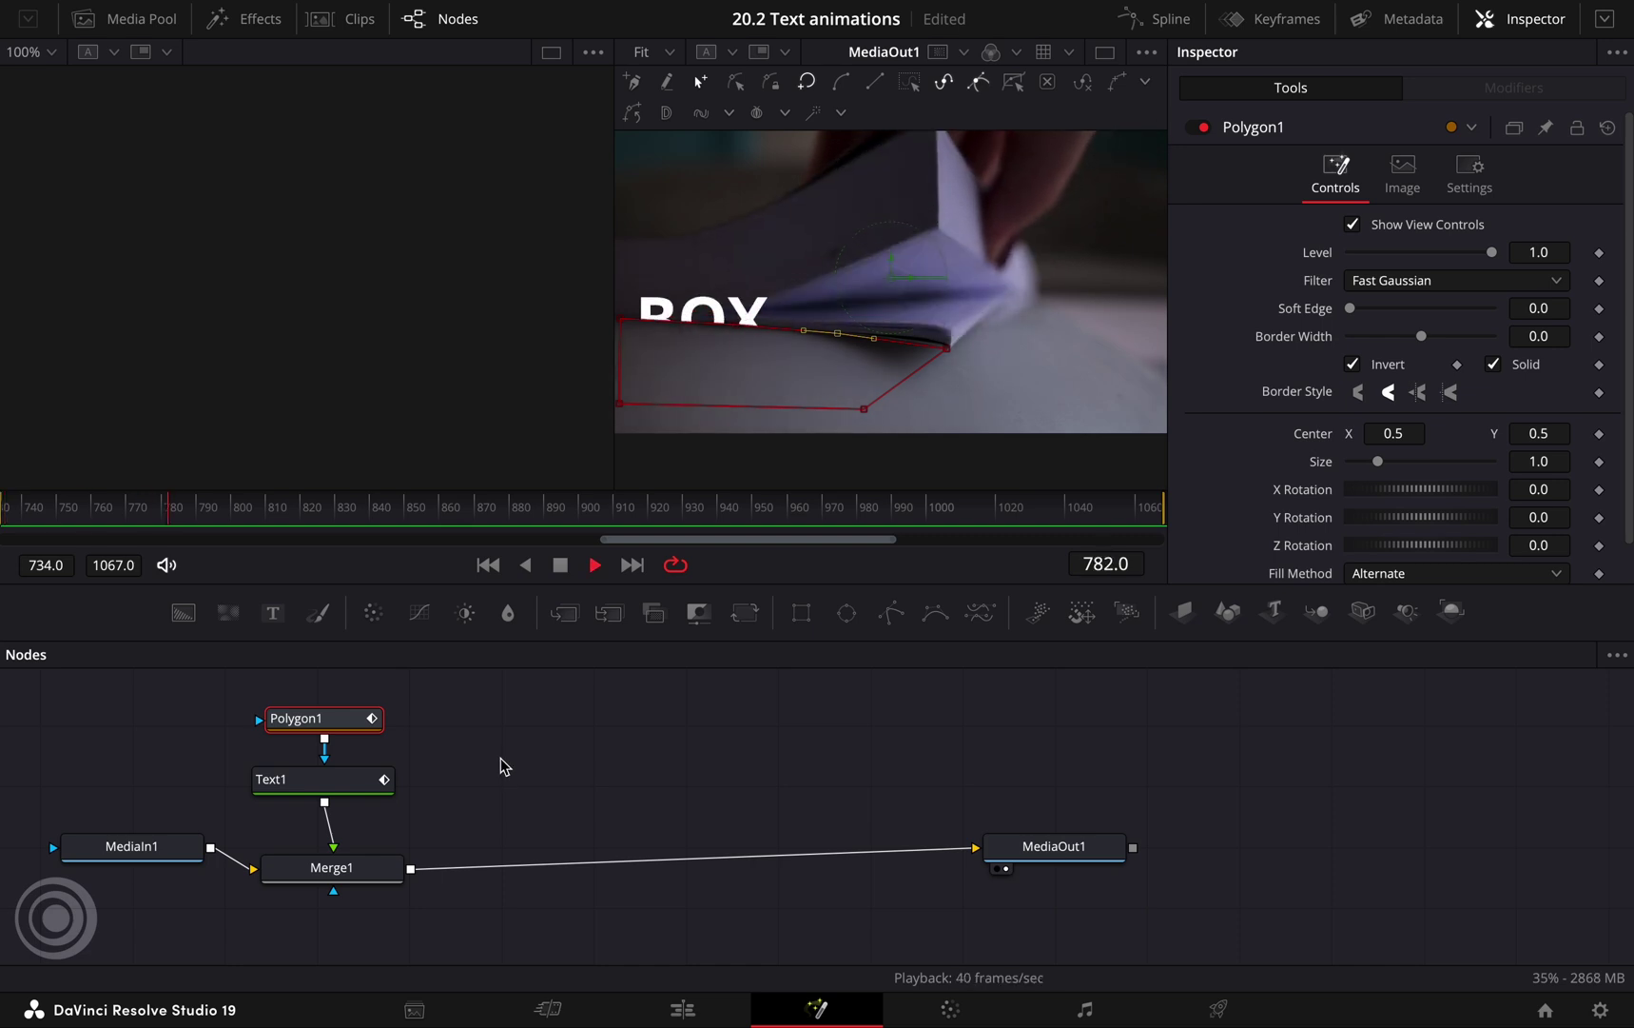
key(space)
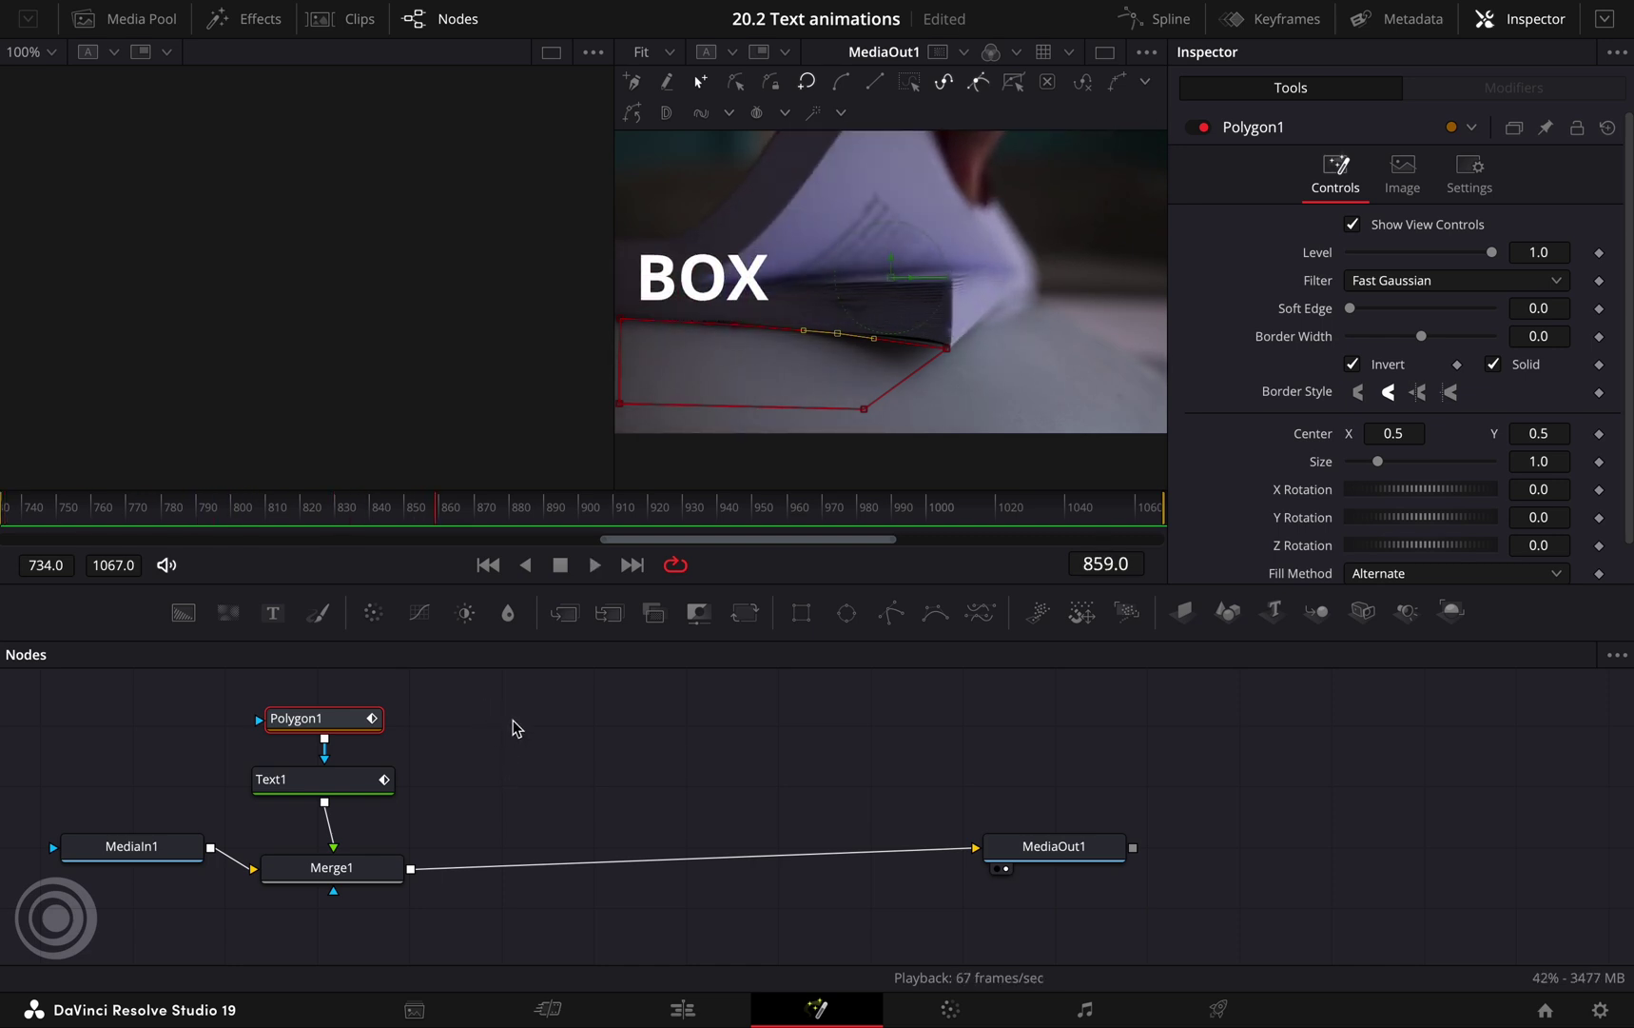
click(355, 778)
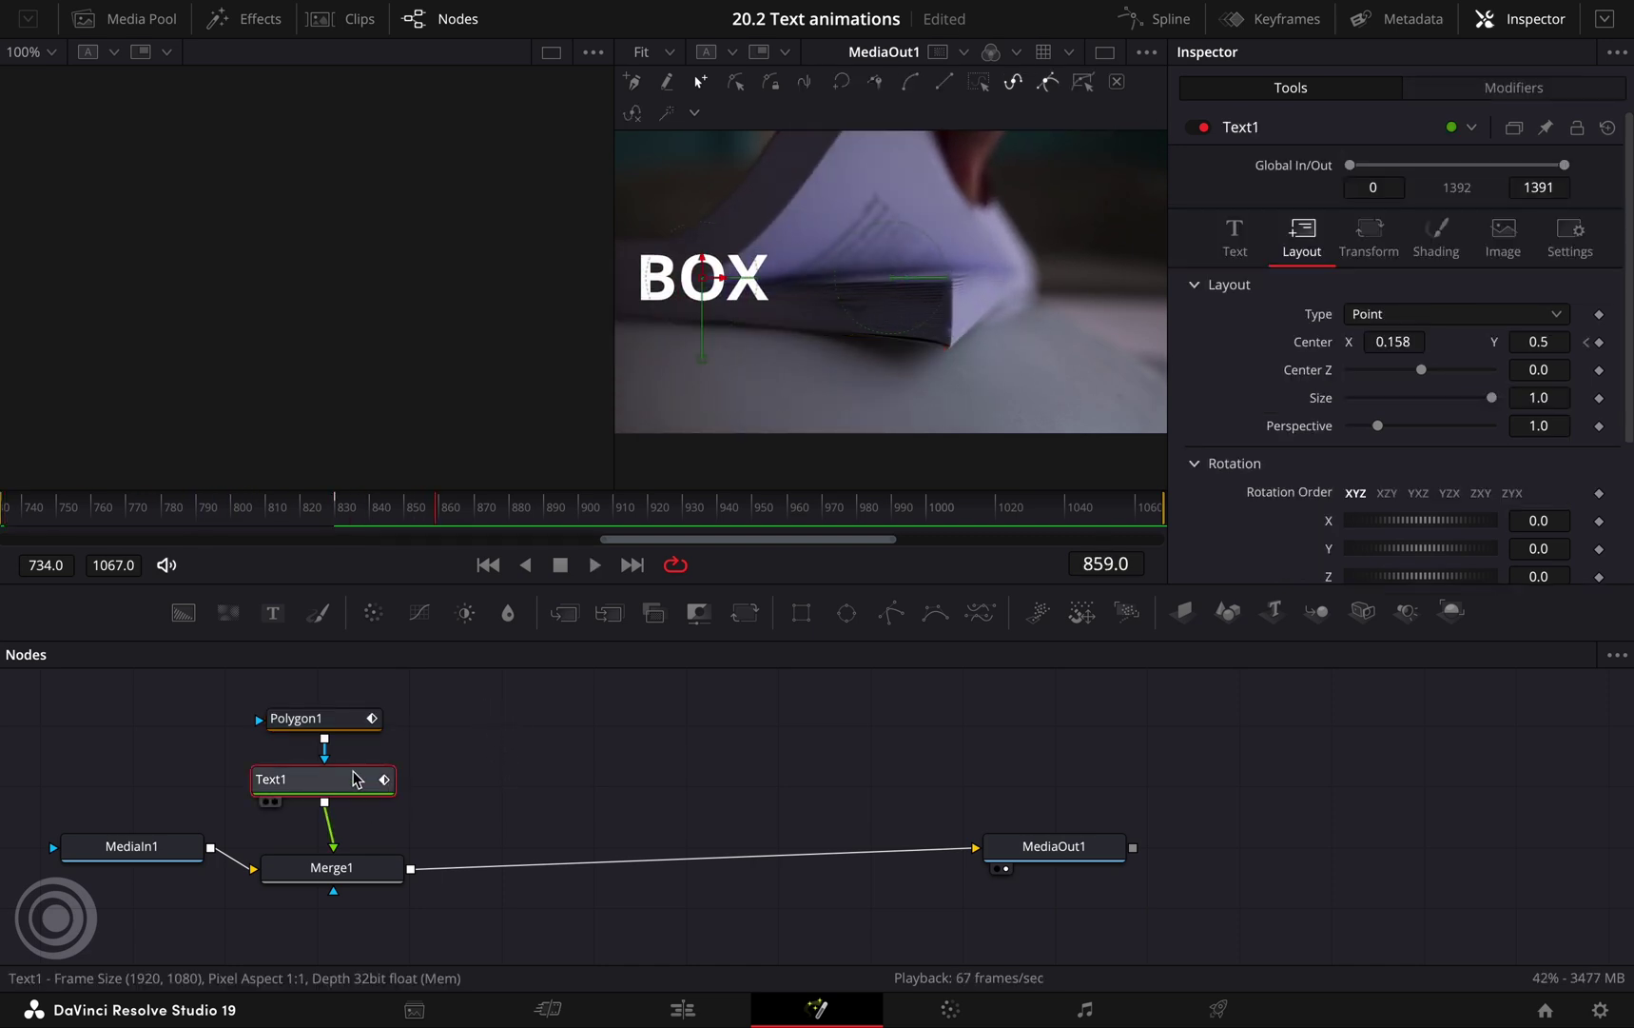
click(390, 867)
click(13, 521)
key(space)
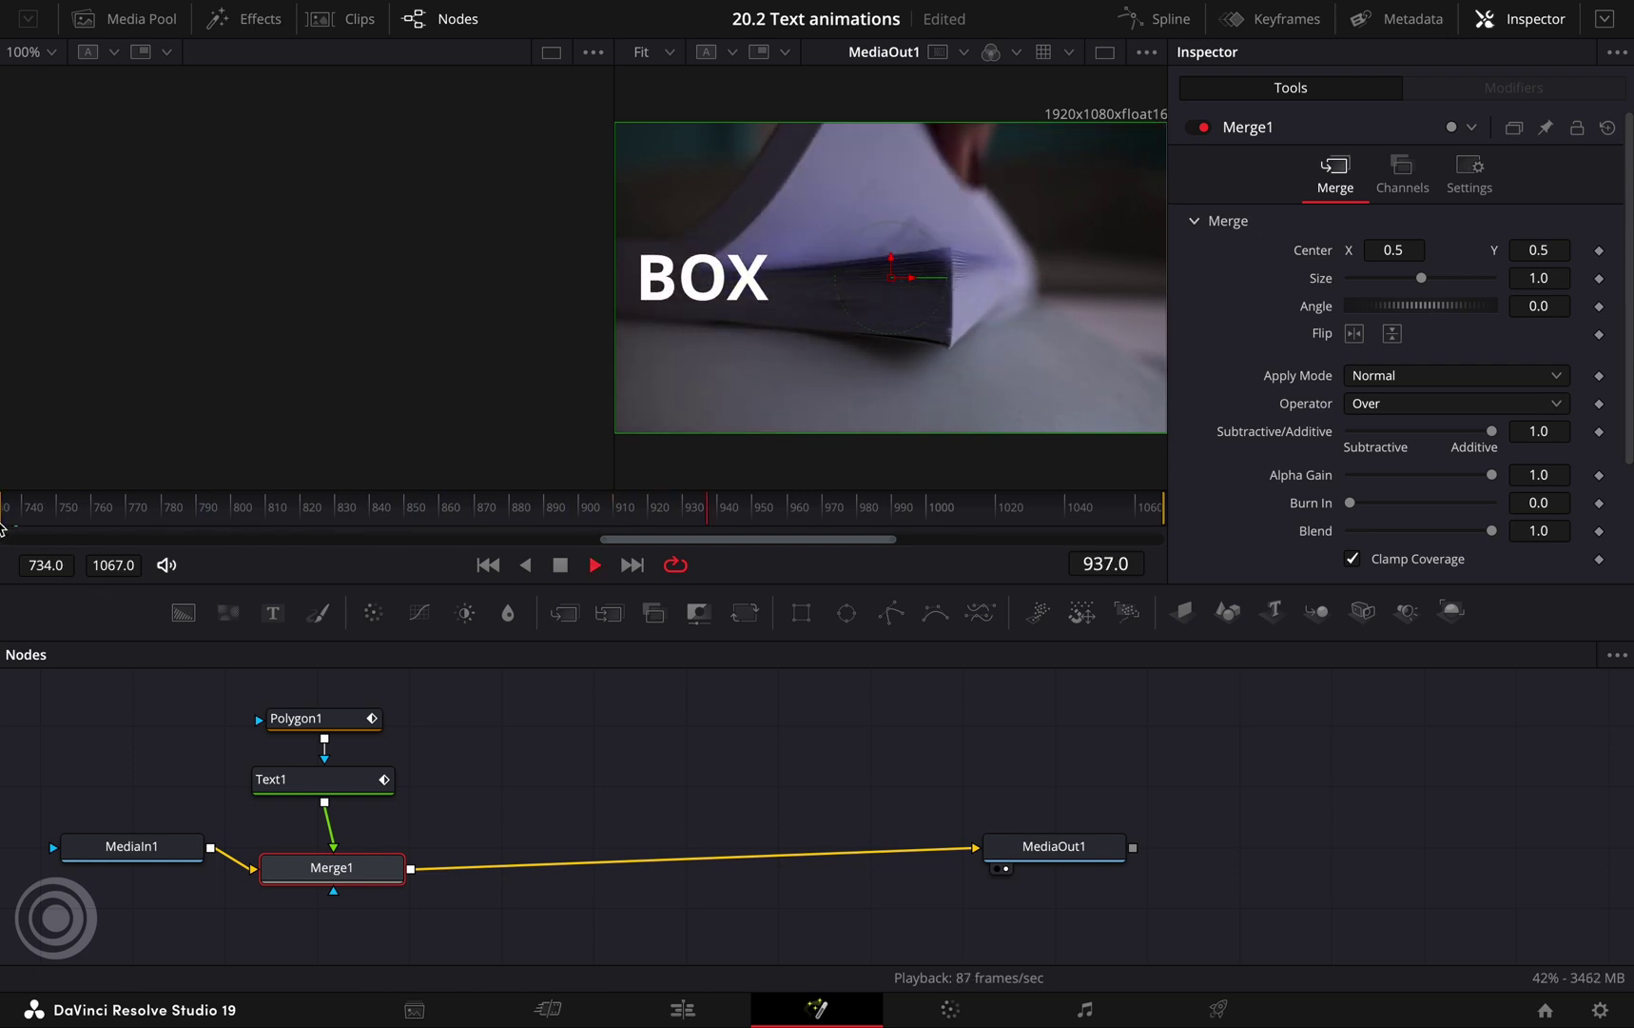
Step: Stop playback and place a Text+ title after P1010523.MOV on the Edit page
key(shift+4)
click(259, 21)
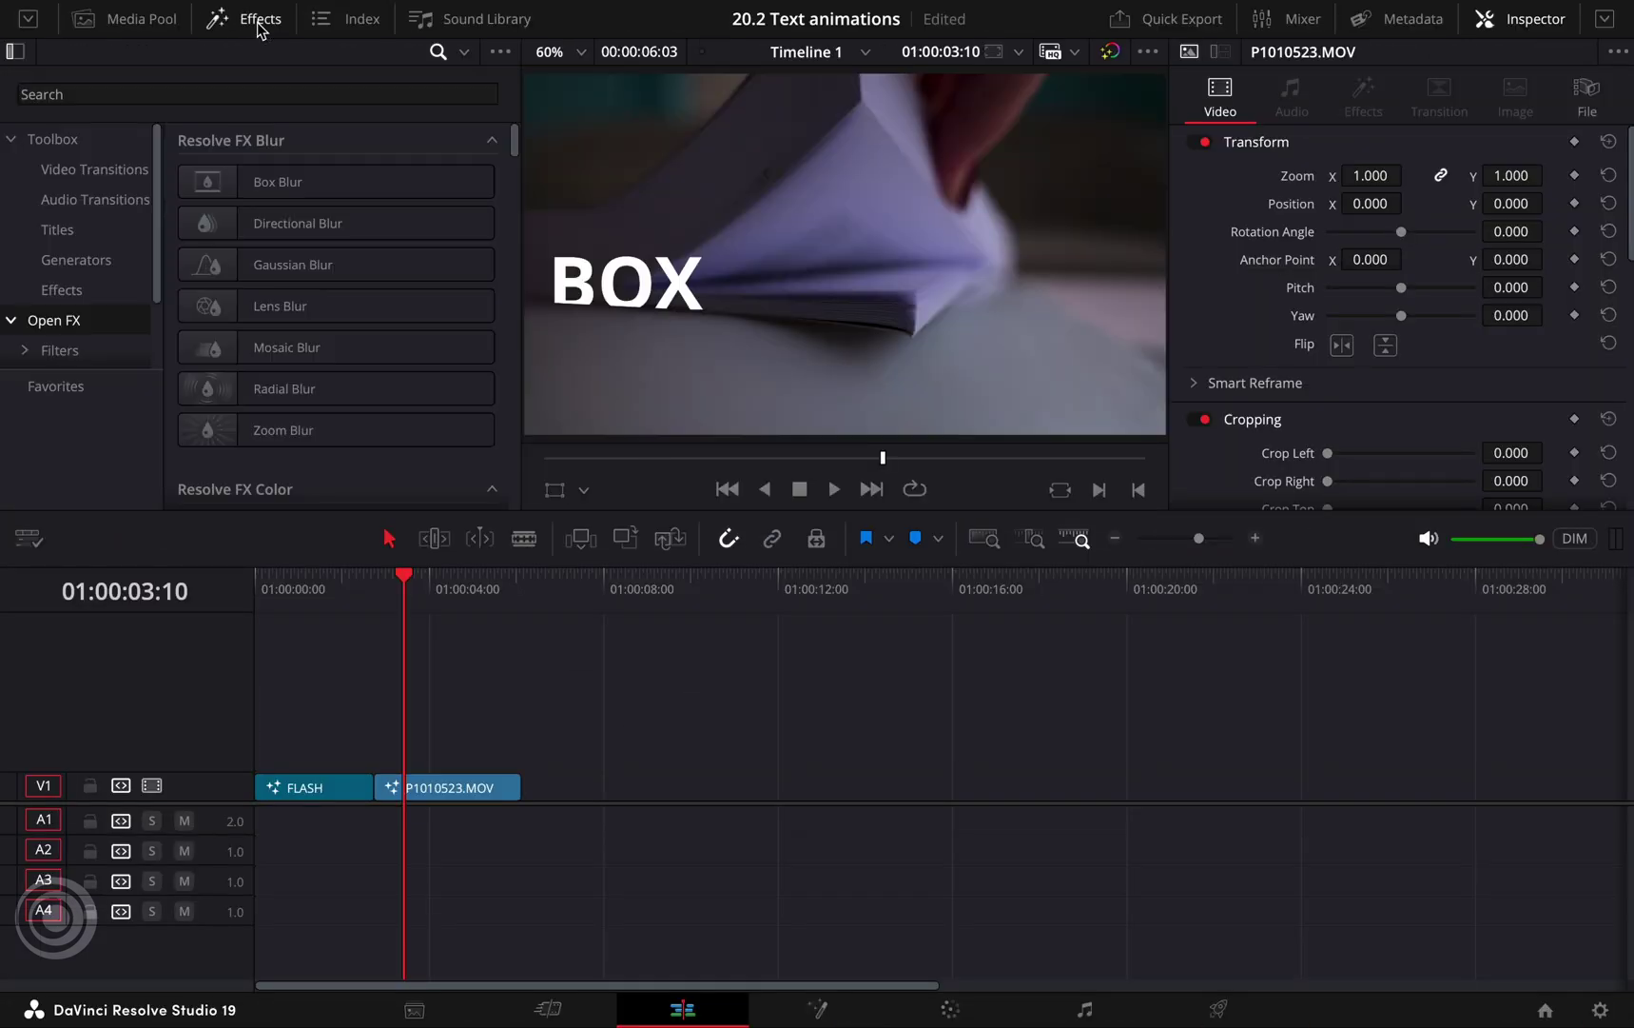
click(59, 231)
drag(310, 390, 632, 786)
Step: Change the title text to TEXT at size 0.5 in Open Sans Extrabold
click(1293, 291)
drag(1293, 290, 1159, 297)
text(TEXT)
scroll(1379, 361, down, 3)
drag(1373, 404, 1493, 405)
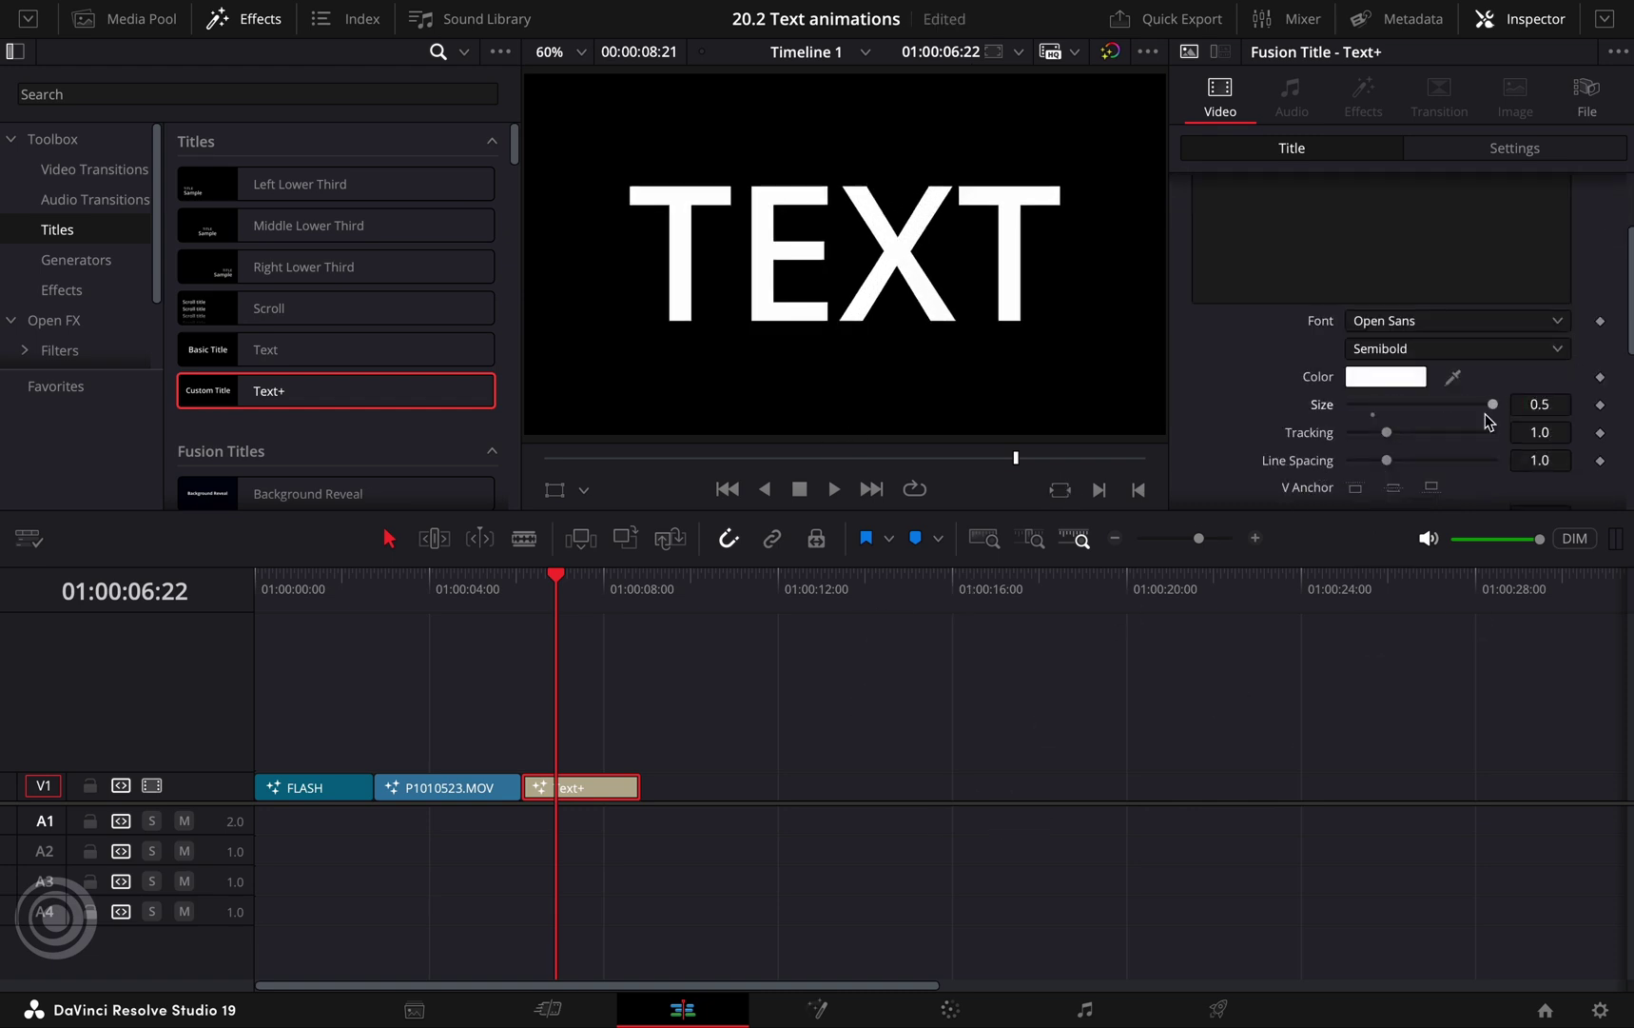
click(1408, 348)
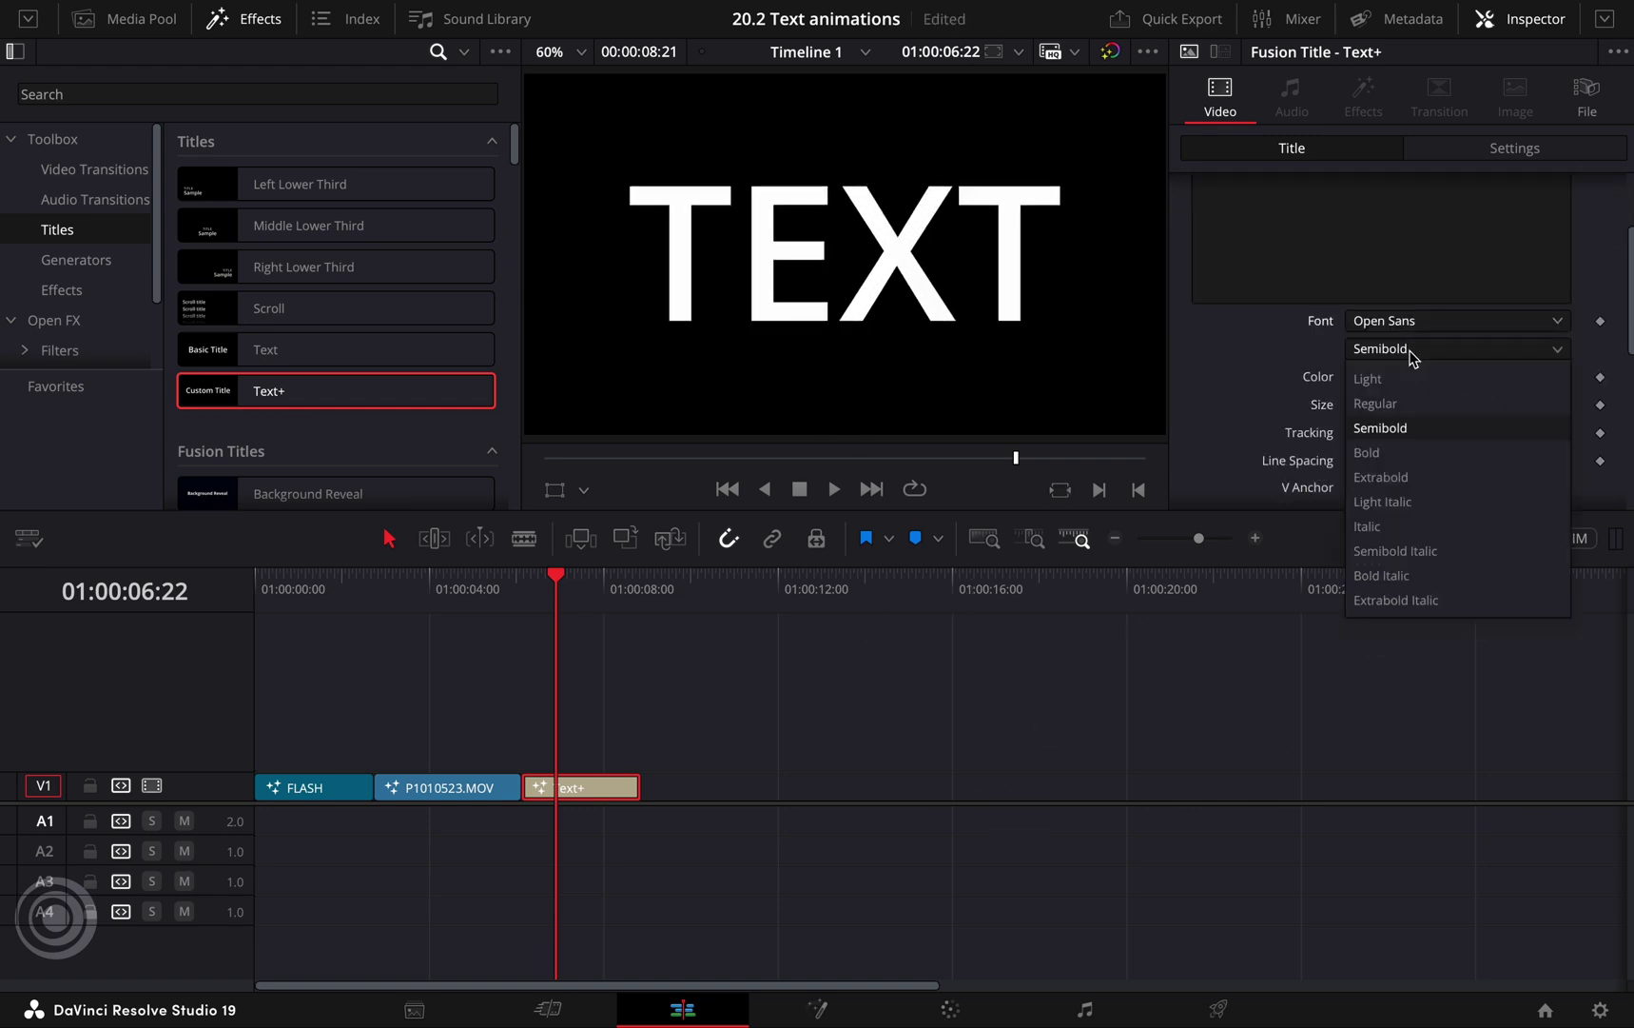
click(1415, 477)
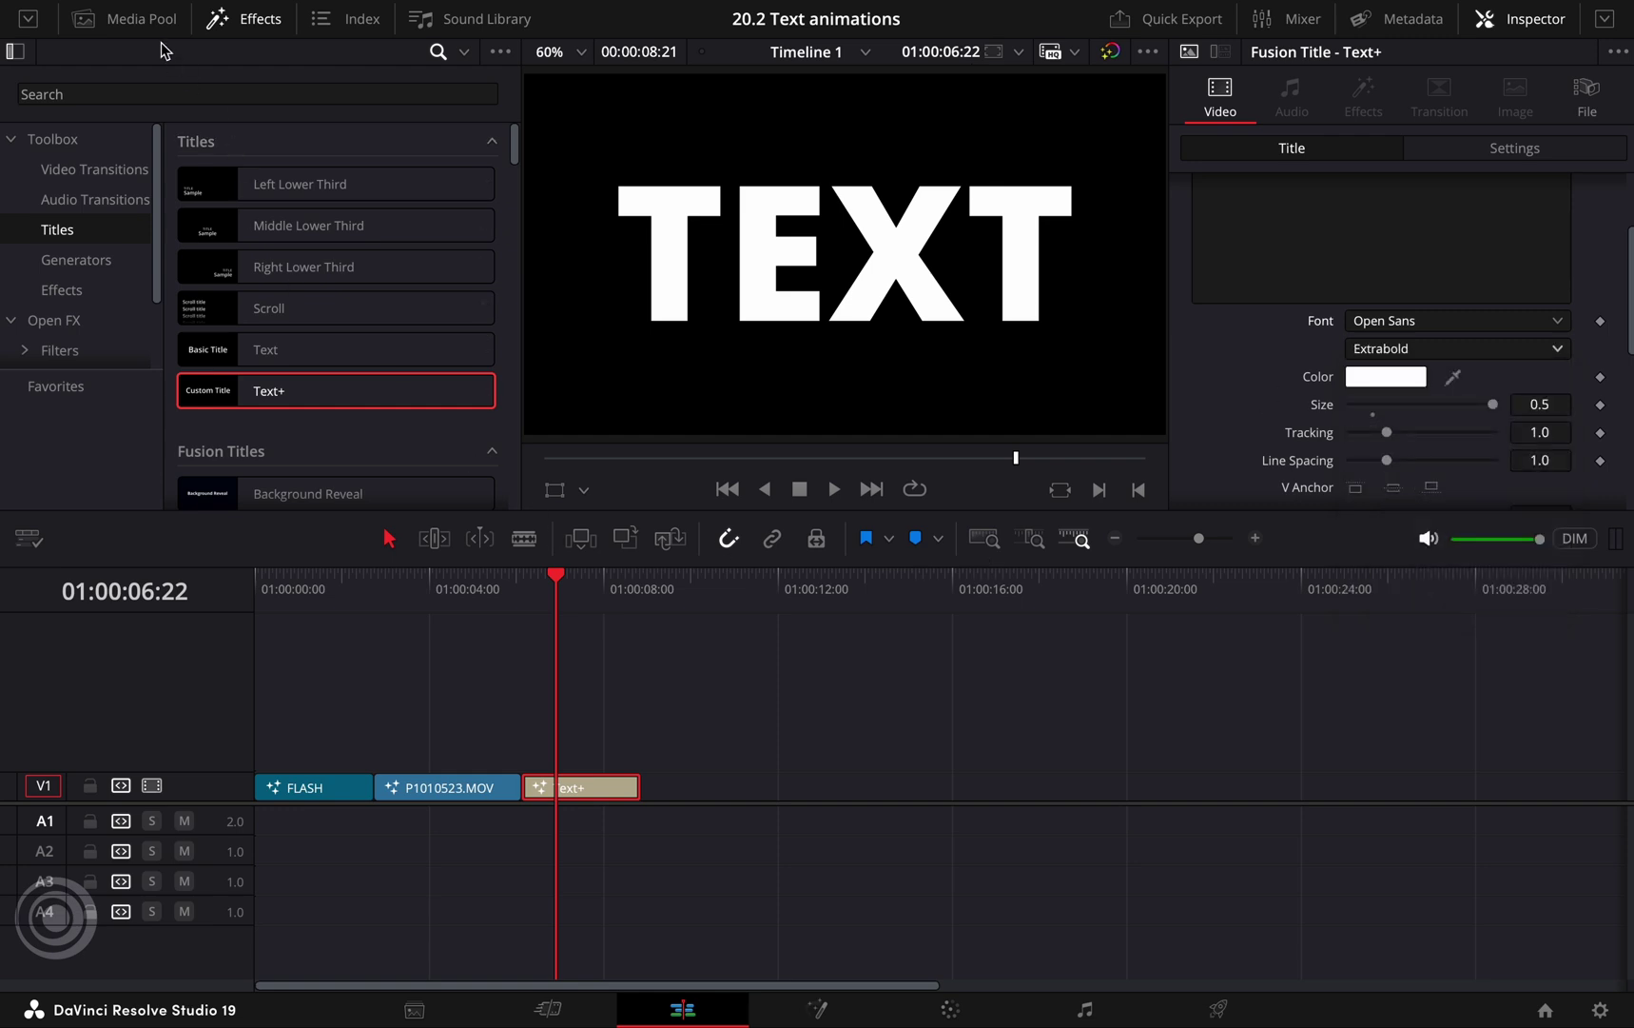
Step: Place P1010523.MOV's video on V2 above the TEXT title
click(133, 18)
click(409, 162)
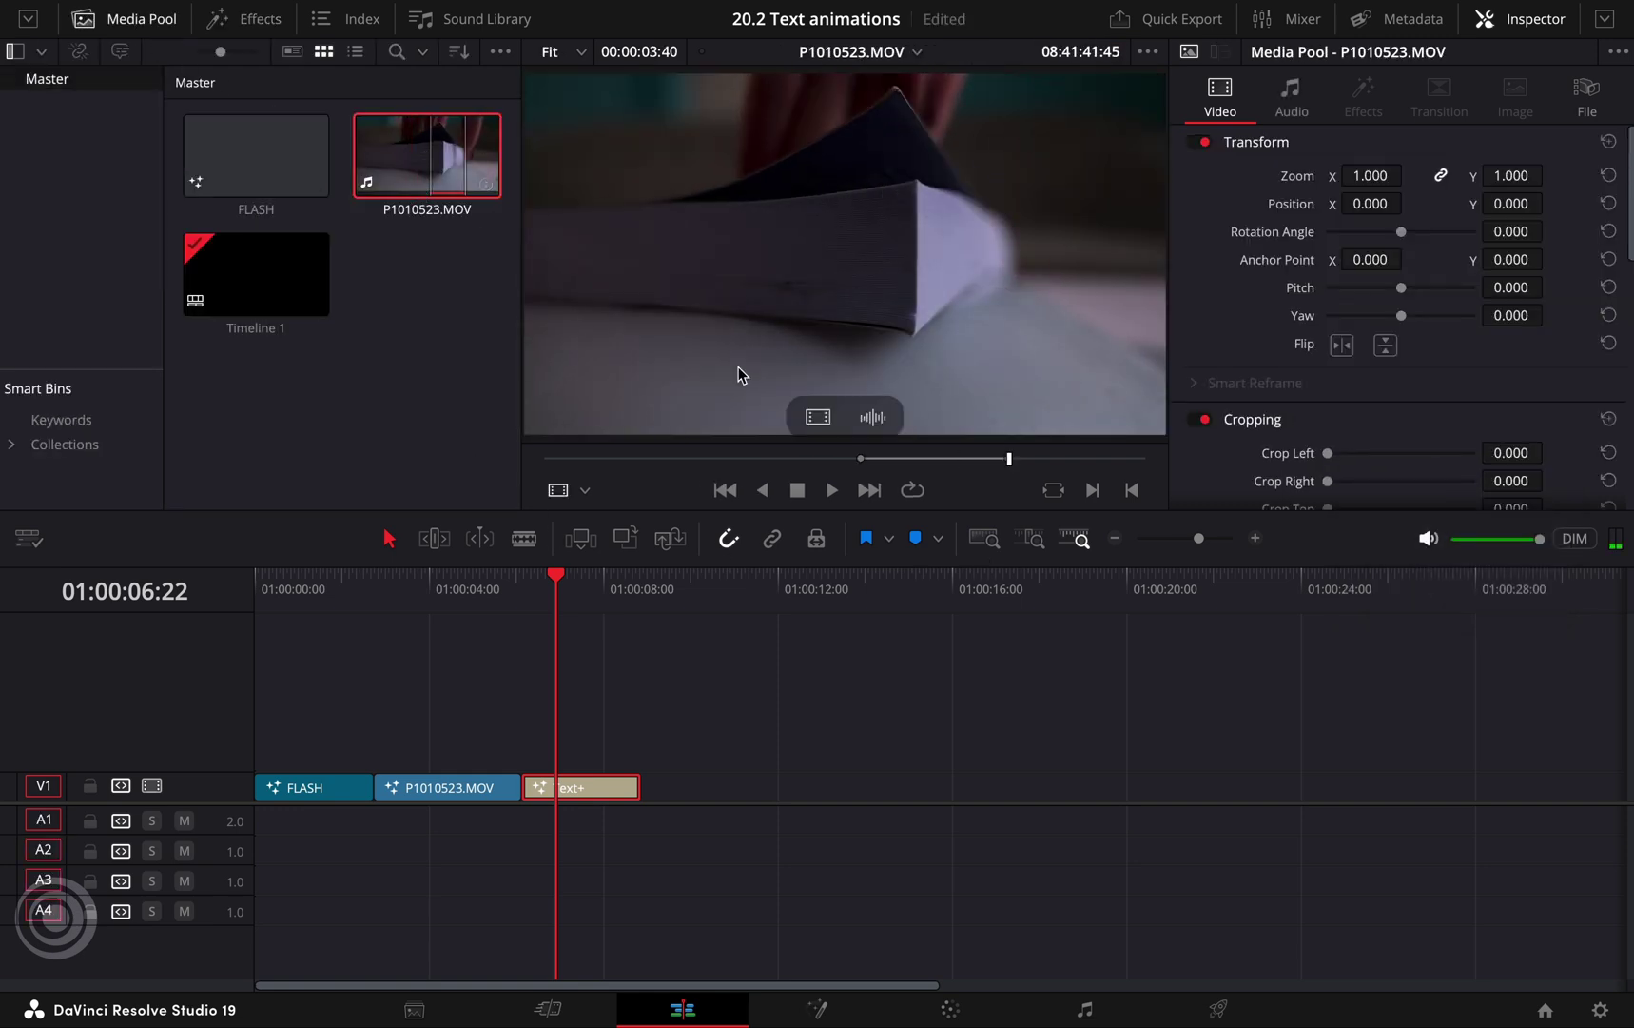
drag(818, 417, 639, 758)
scroll(1260, 340, down, 3)
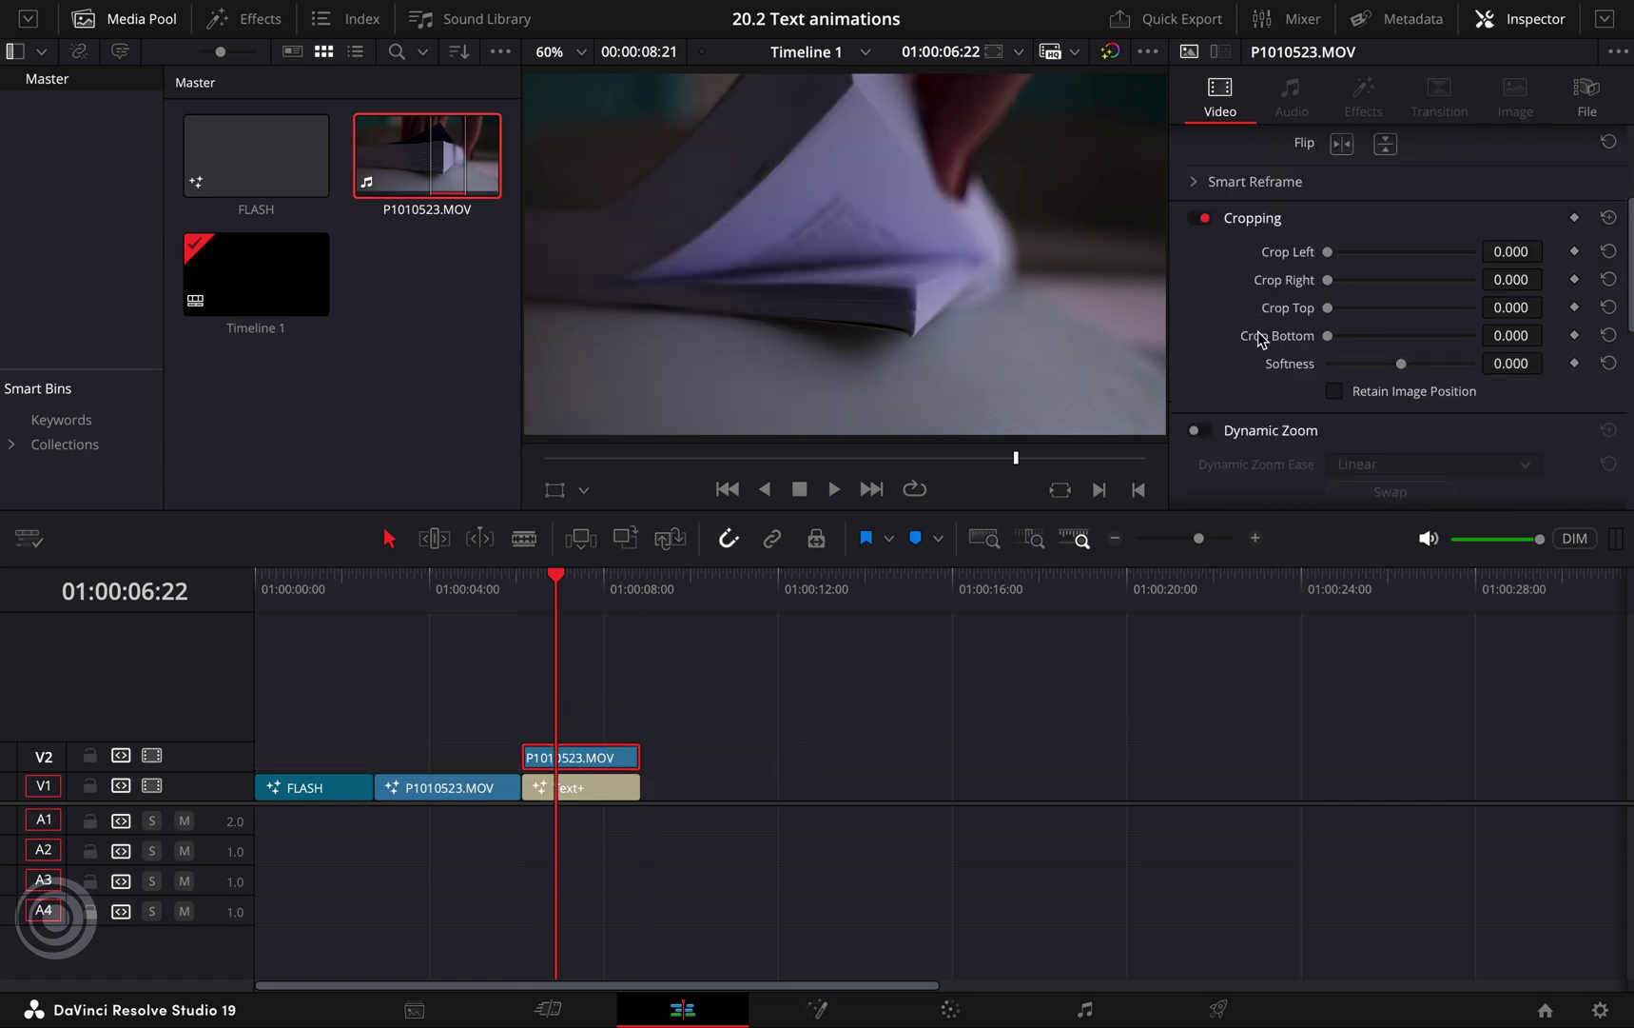
scroll(1259, 339, down, 4)
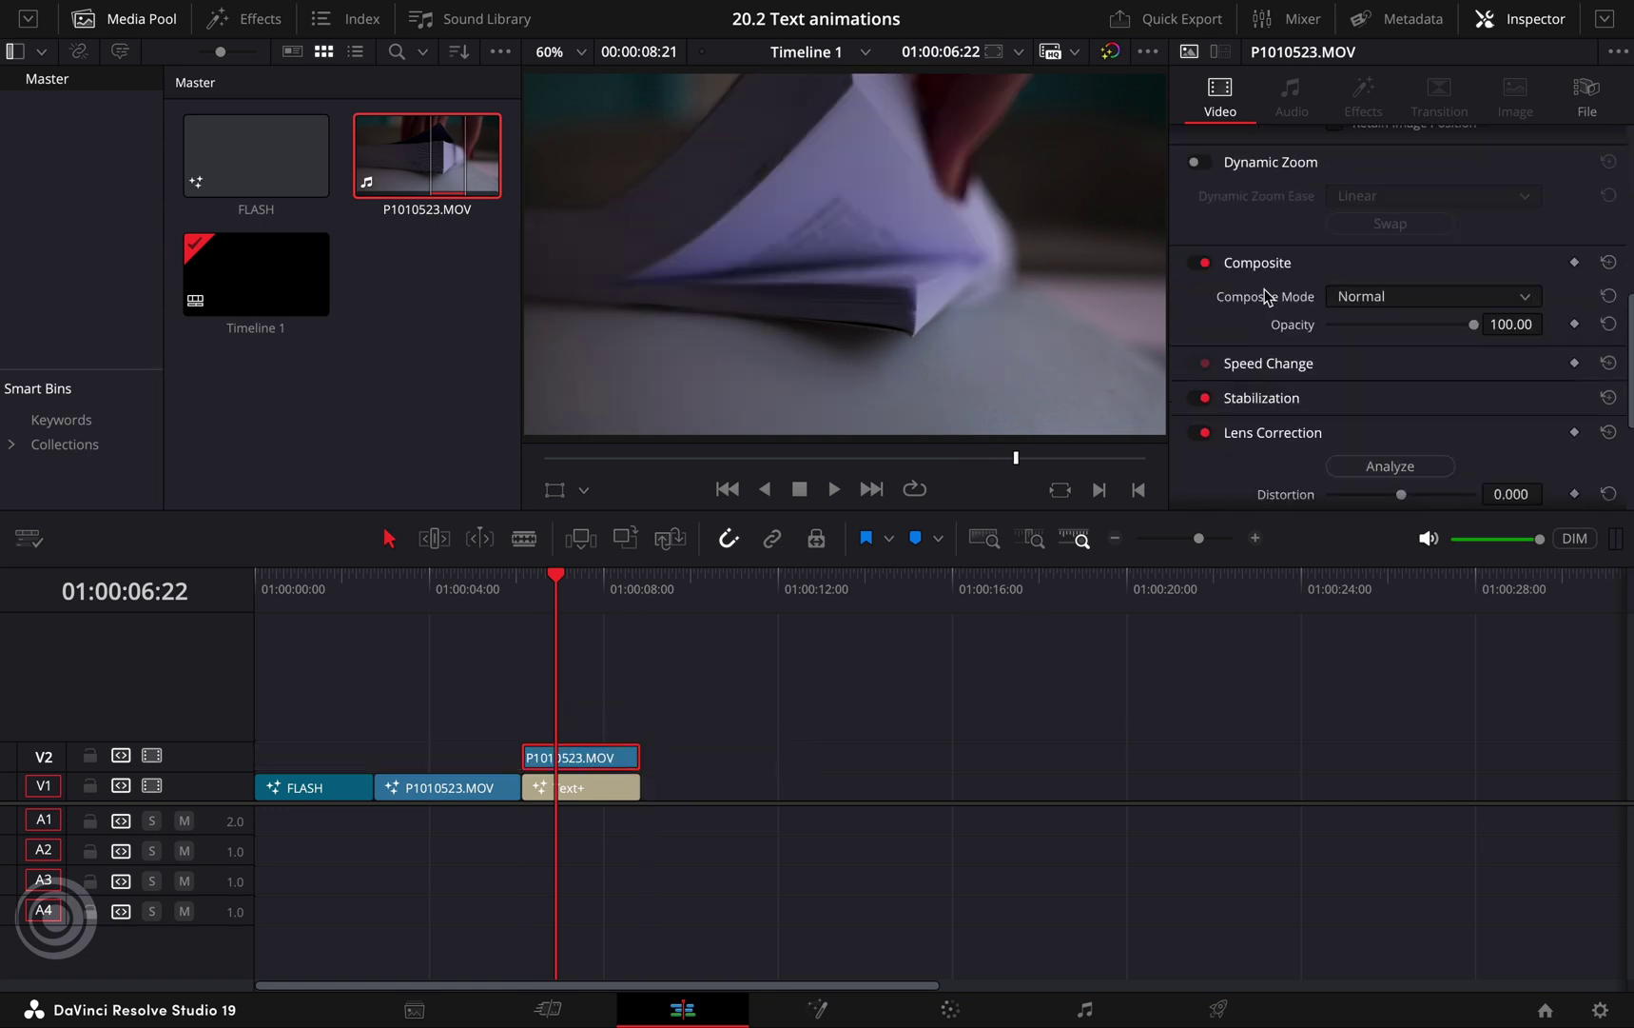
Step: Set the V2 clip's Composite Mode to Multiply and play back the video-filled text
click(1346, 298)
scroll(1376, 406, down, 3)
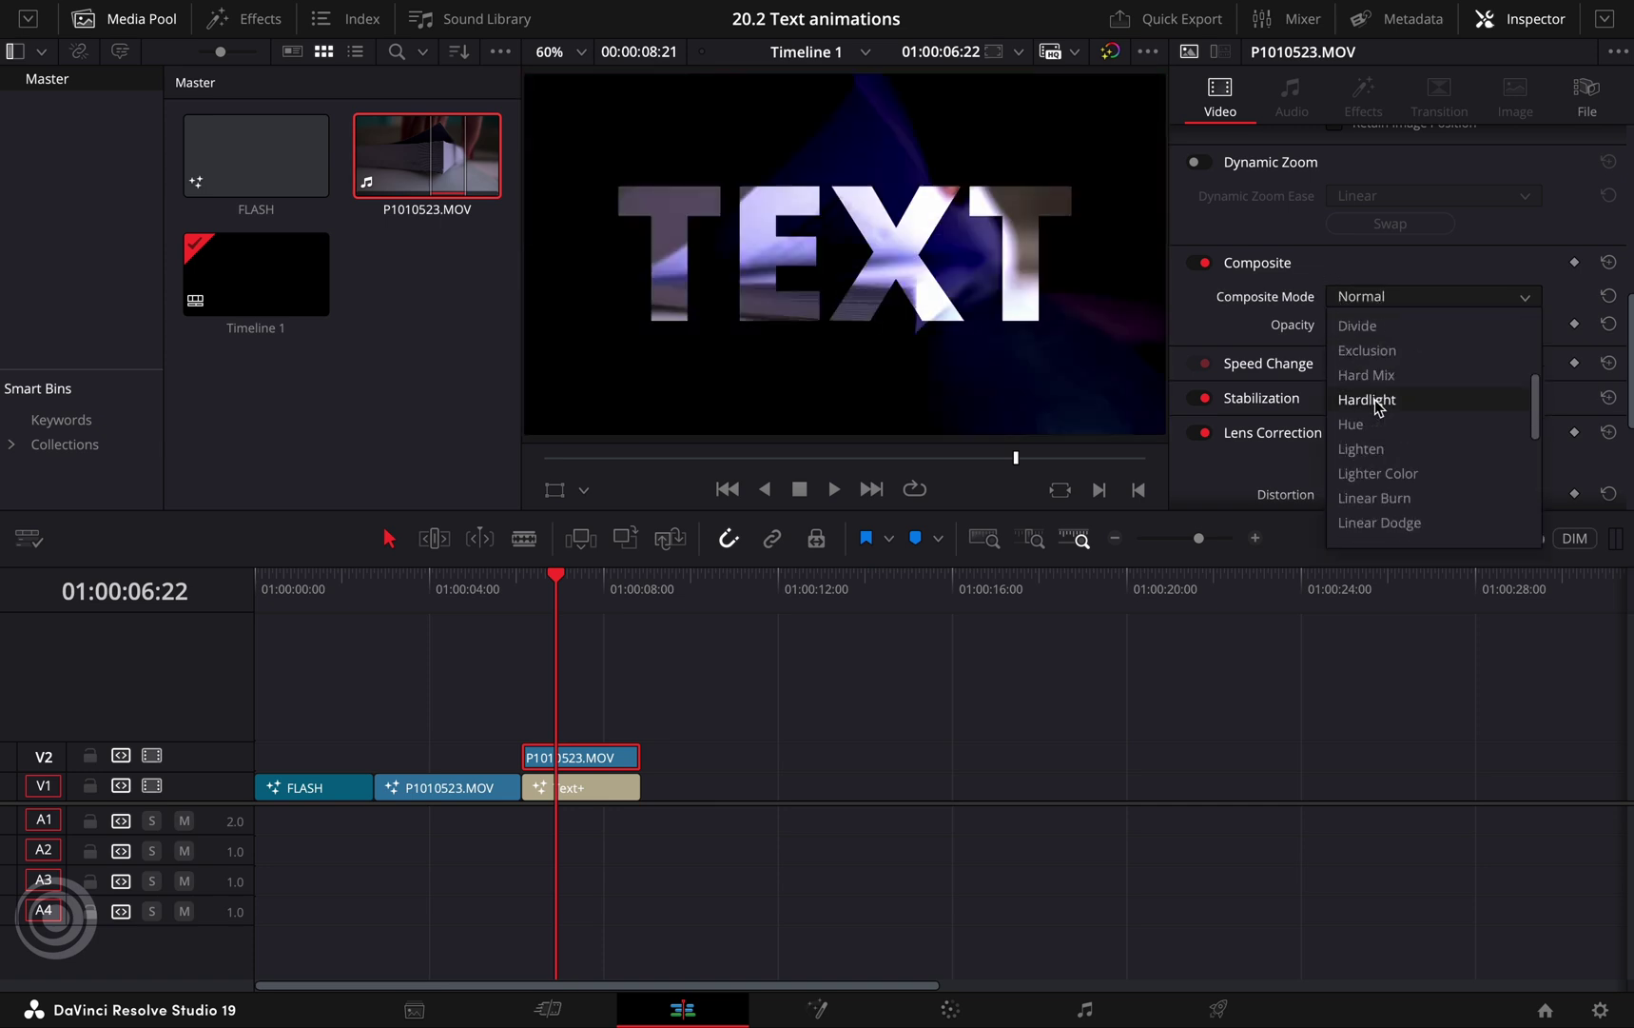
scroll(1379, 407, down, 3)
click(1385, 454)
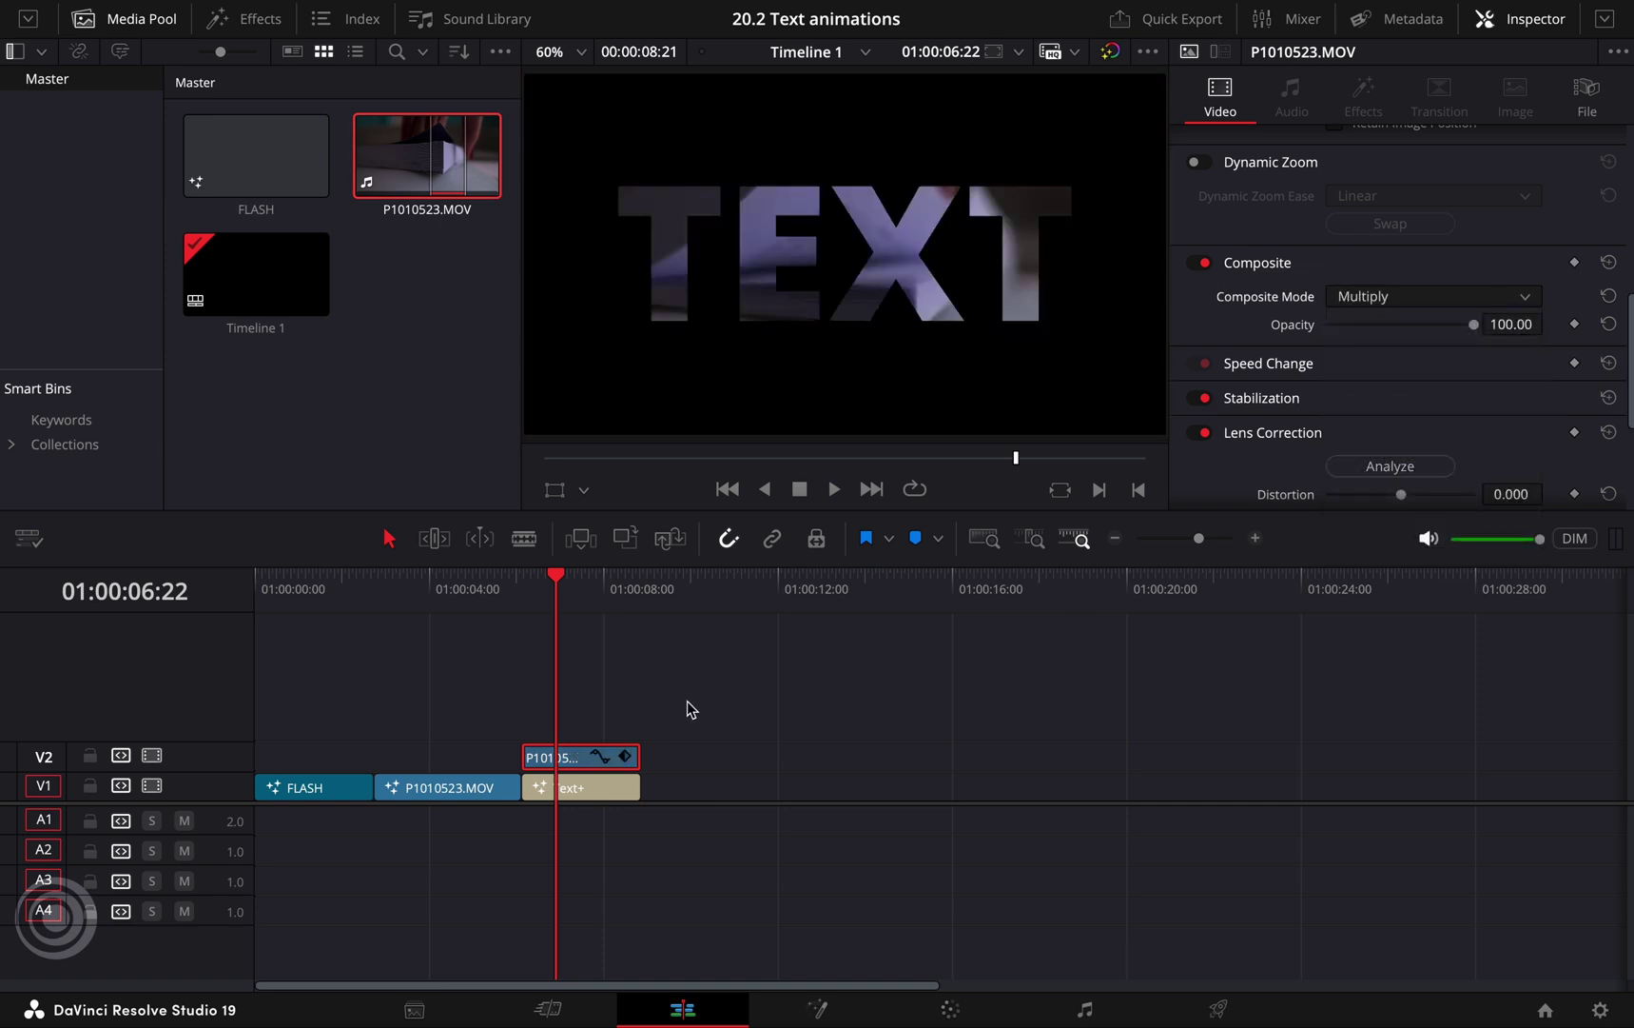
click(530, 596)
key(space)
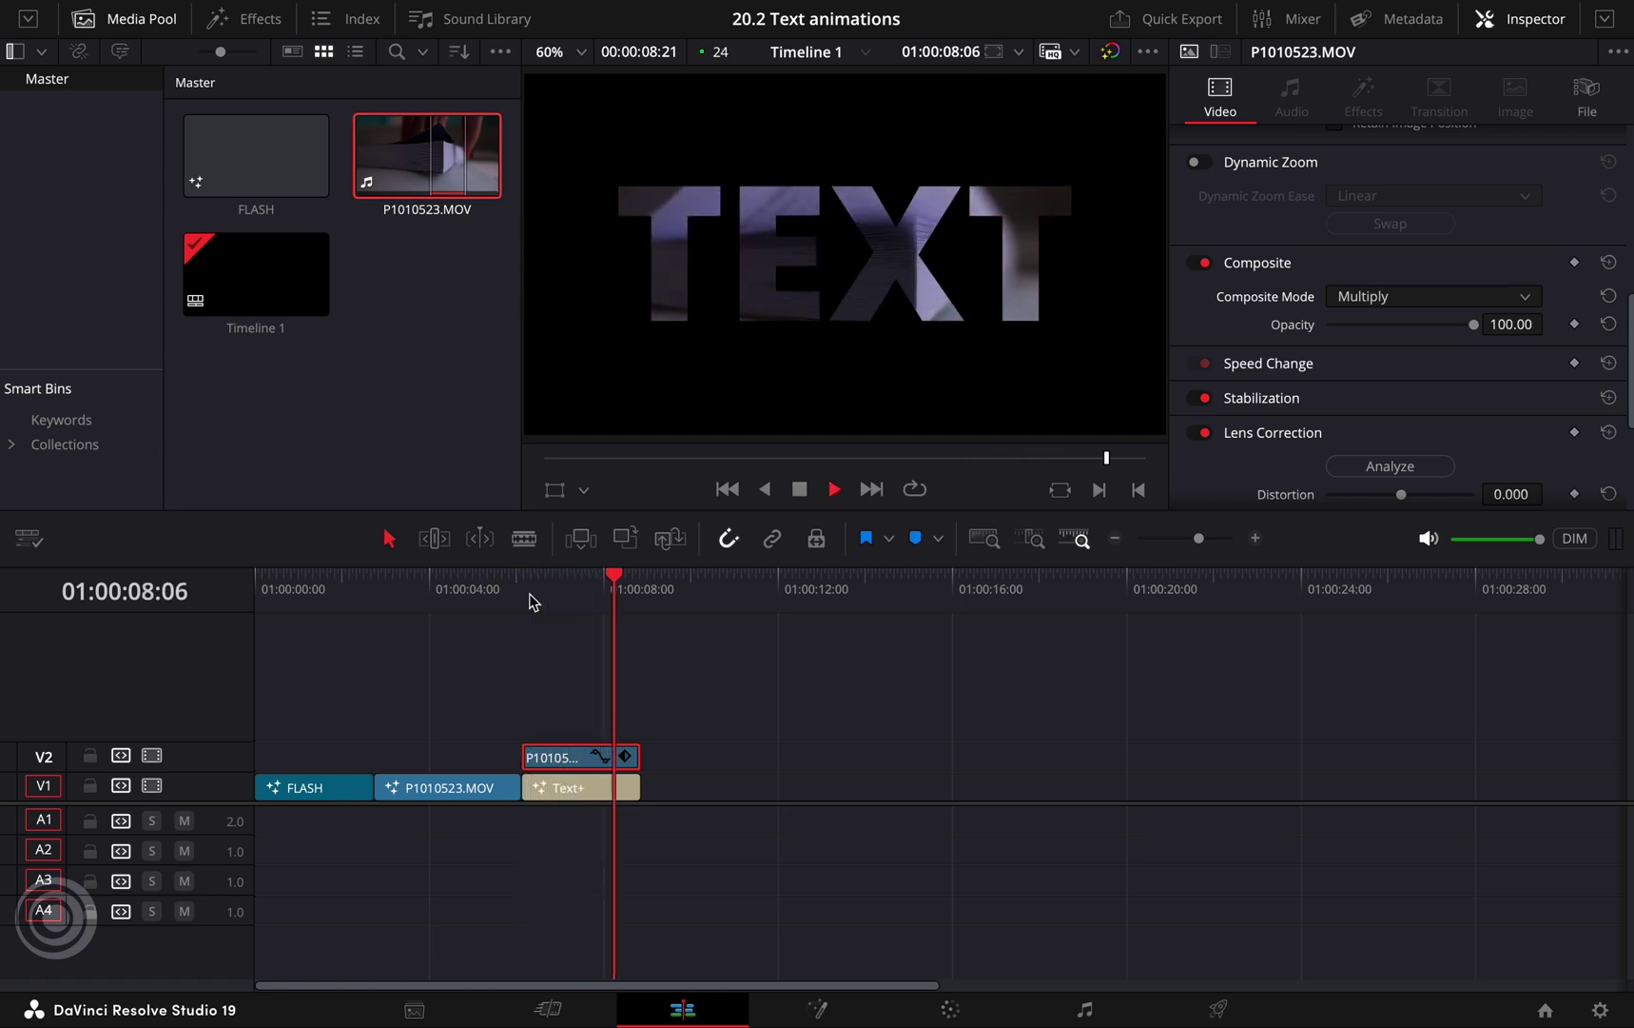
key(ctrl+shift+a)
Step: Add a Text+ title after the TEXT title on V1, reading LIGHT at size 0.2615
click(261, 19)
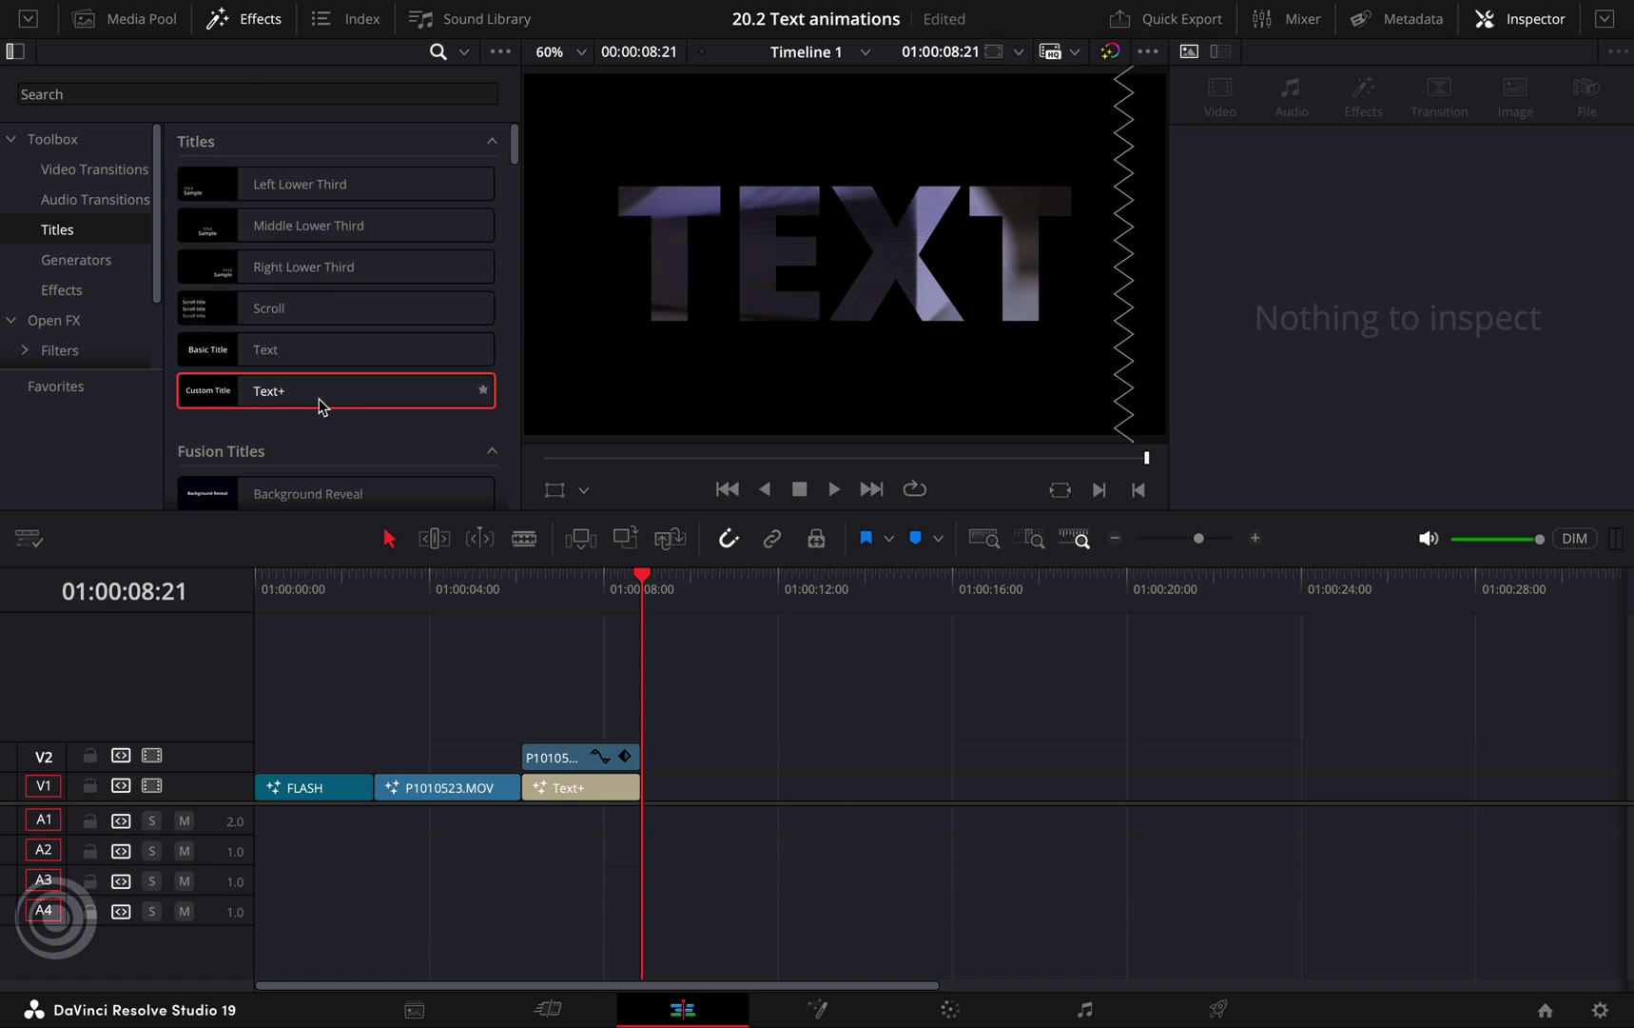
drag(320, 401, 655, 793)
drag(858, 788, 779, 787)
click(1078, 281)
text(LIGHT)
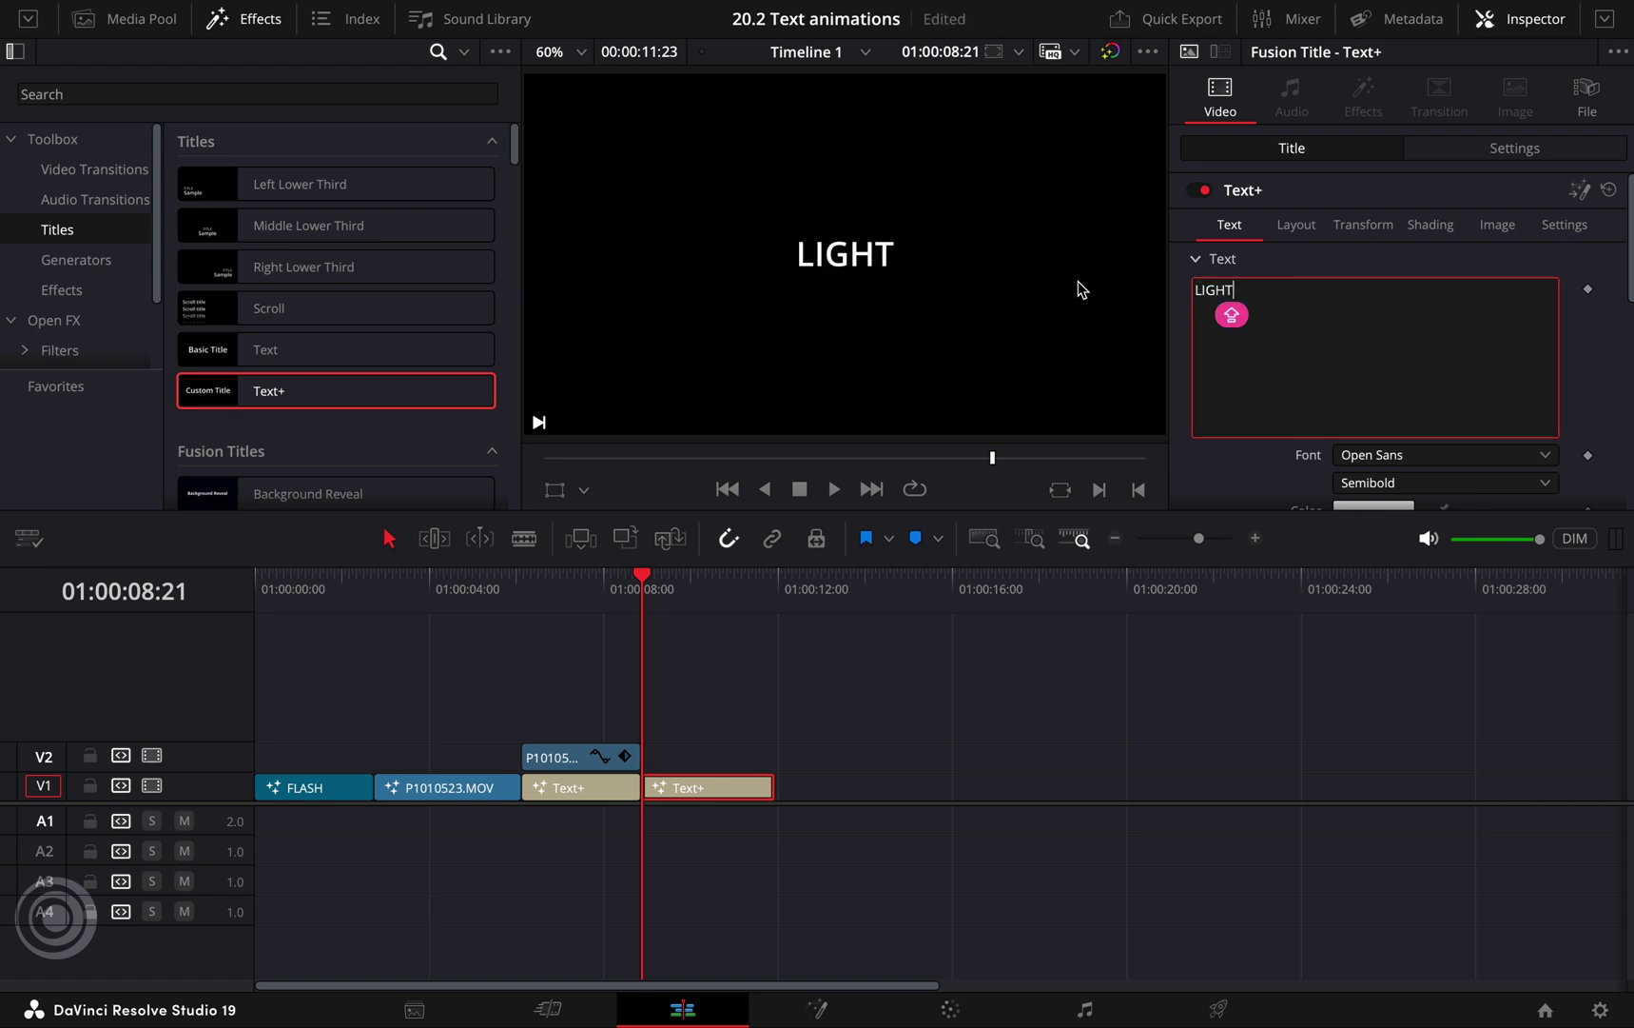
scroll(1299, 473, down, 3)
drag(1525, 340, 1520, 342)
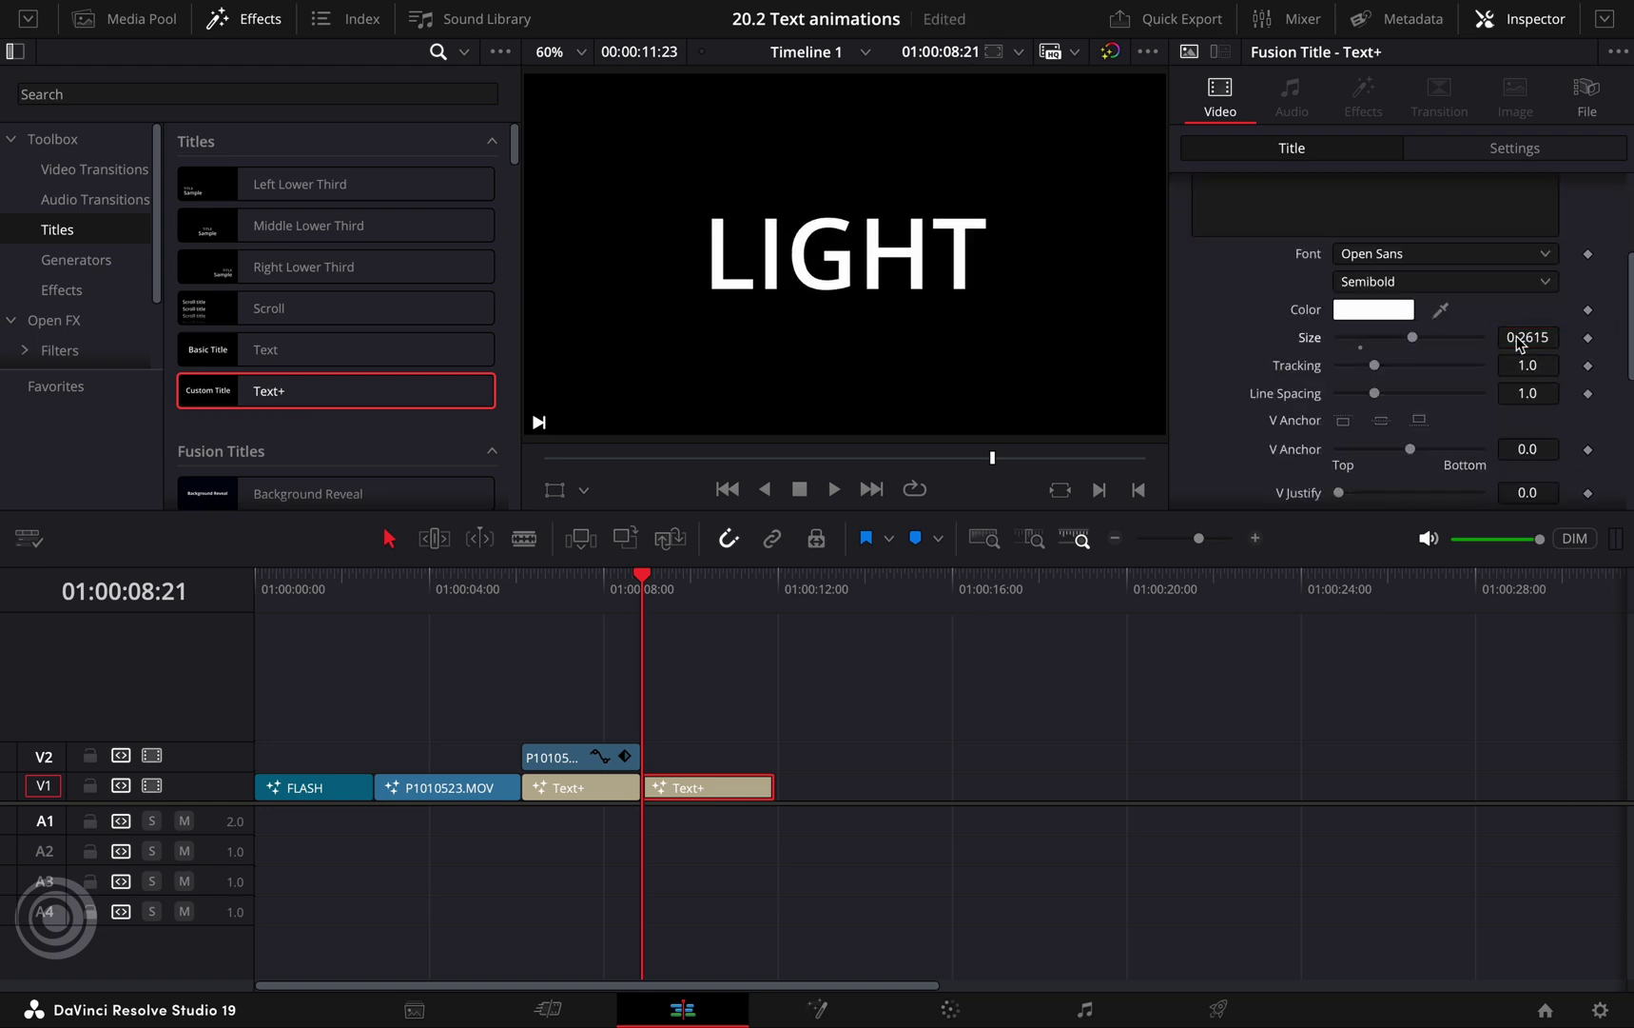
Step: Find the Open FX Light Rays effect and apply it to the LIGHT title clip
click(167, 95)
text(light)
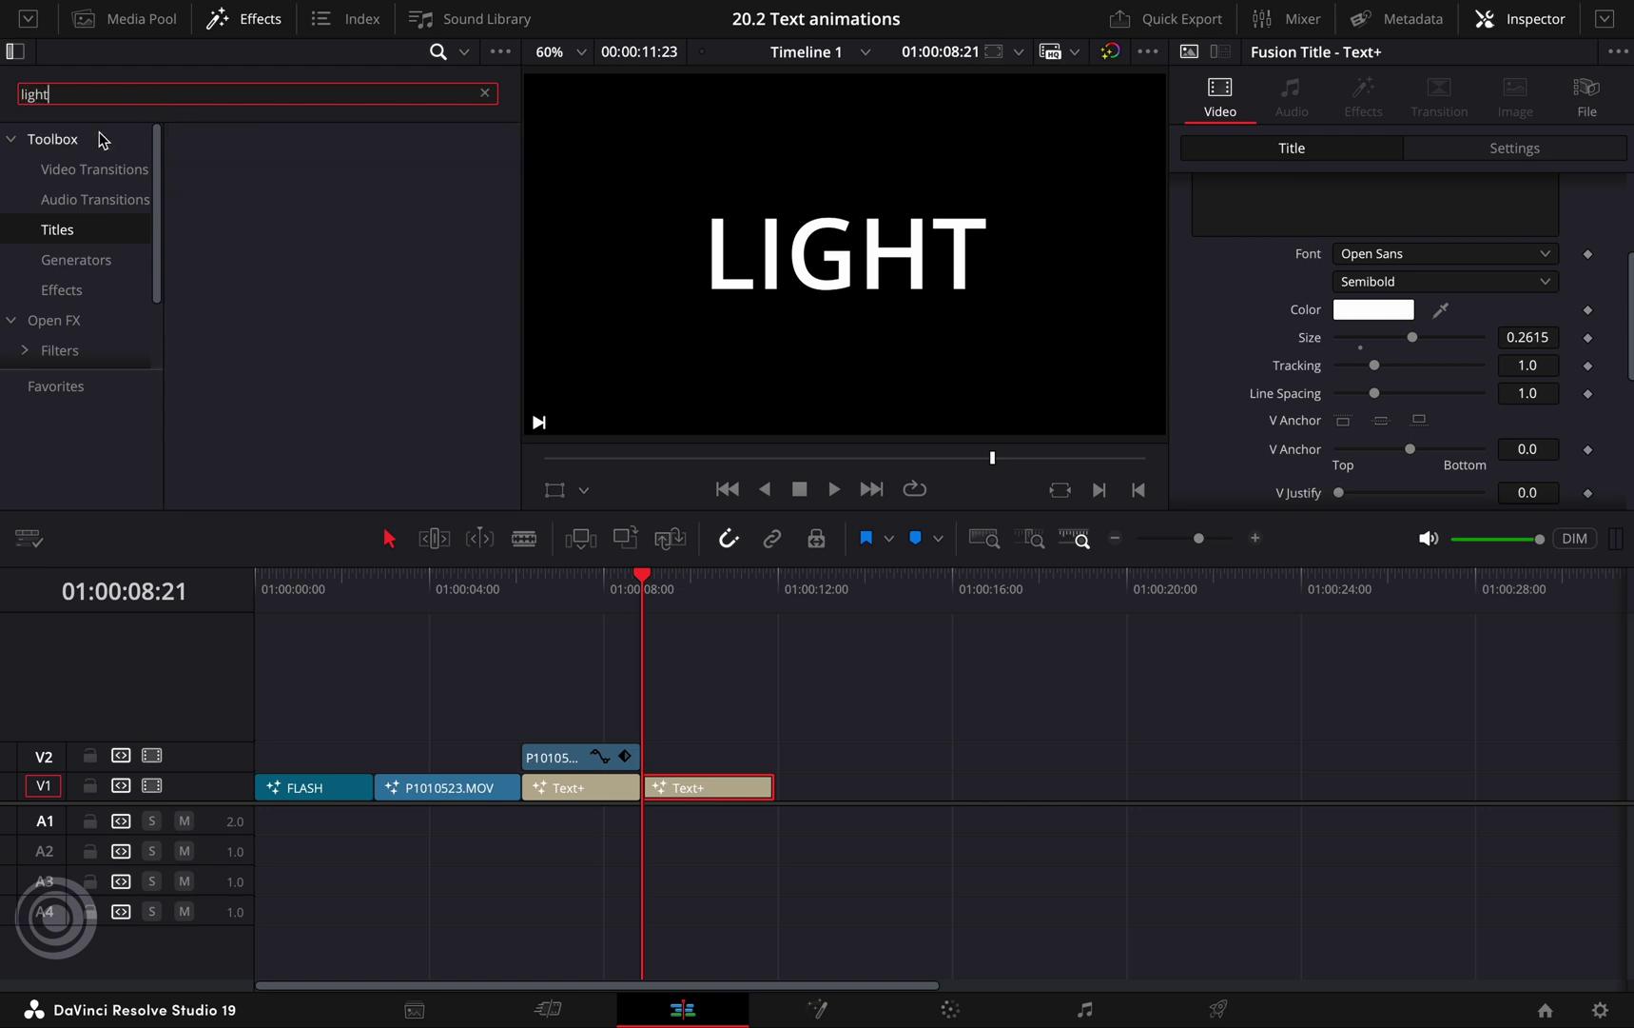
click(105, 140)
click(57, 321)
drag(282, 182, 693, 790)
click(249, 18)
Step: Set Light Rays Soften to 0 and increase the ray Length
scroll(1284, 358, down, 4)
drag(1338, 352, 1145, 365)
drag(1347, 324, 1415, 330)
scroll(1237, 346, up, 3)
scroll(1239, 336, down, 2)
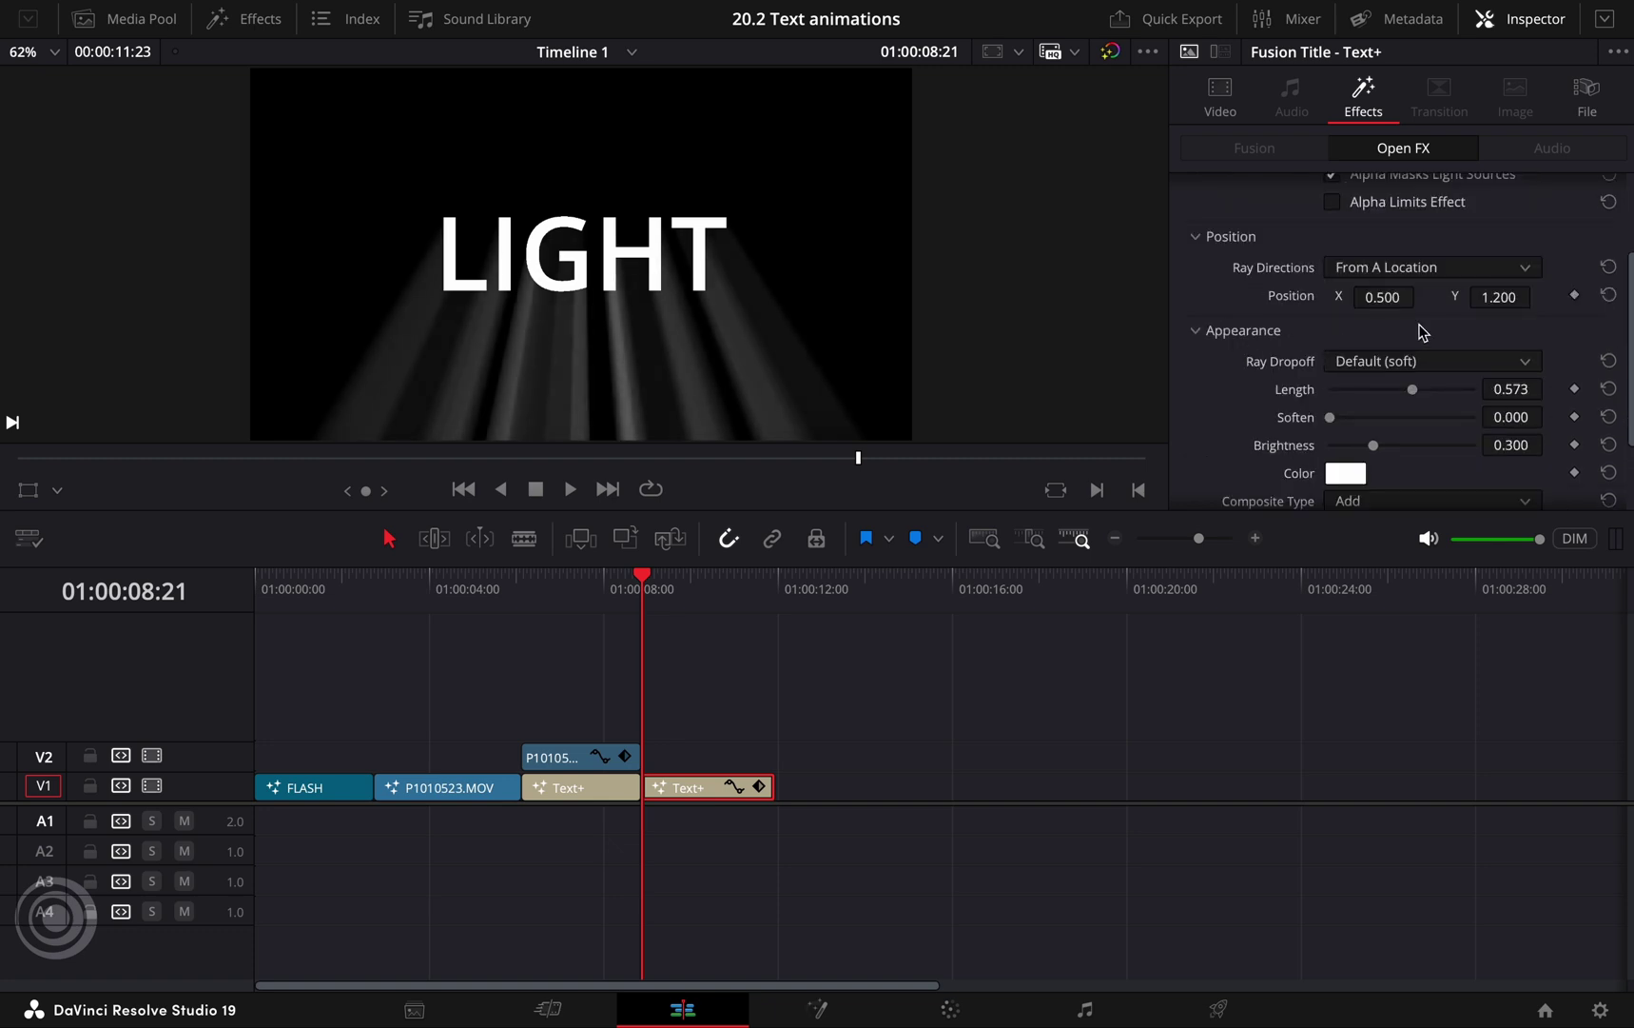
Step: Keyframe the ray source Position at clip start and end, pushing Y to 1.989
drag(1500, 298, 185, 415)
click(1575, 294)
click(789, 582)
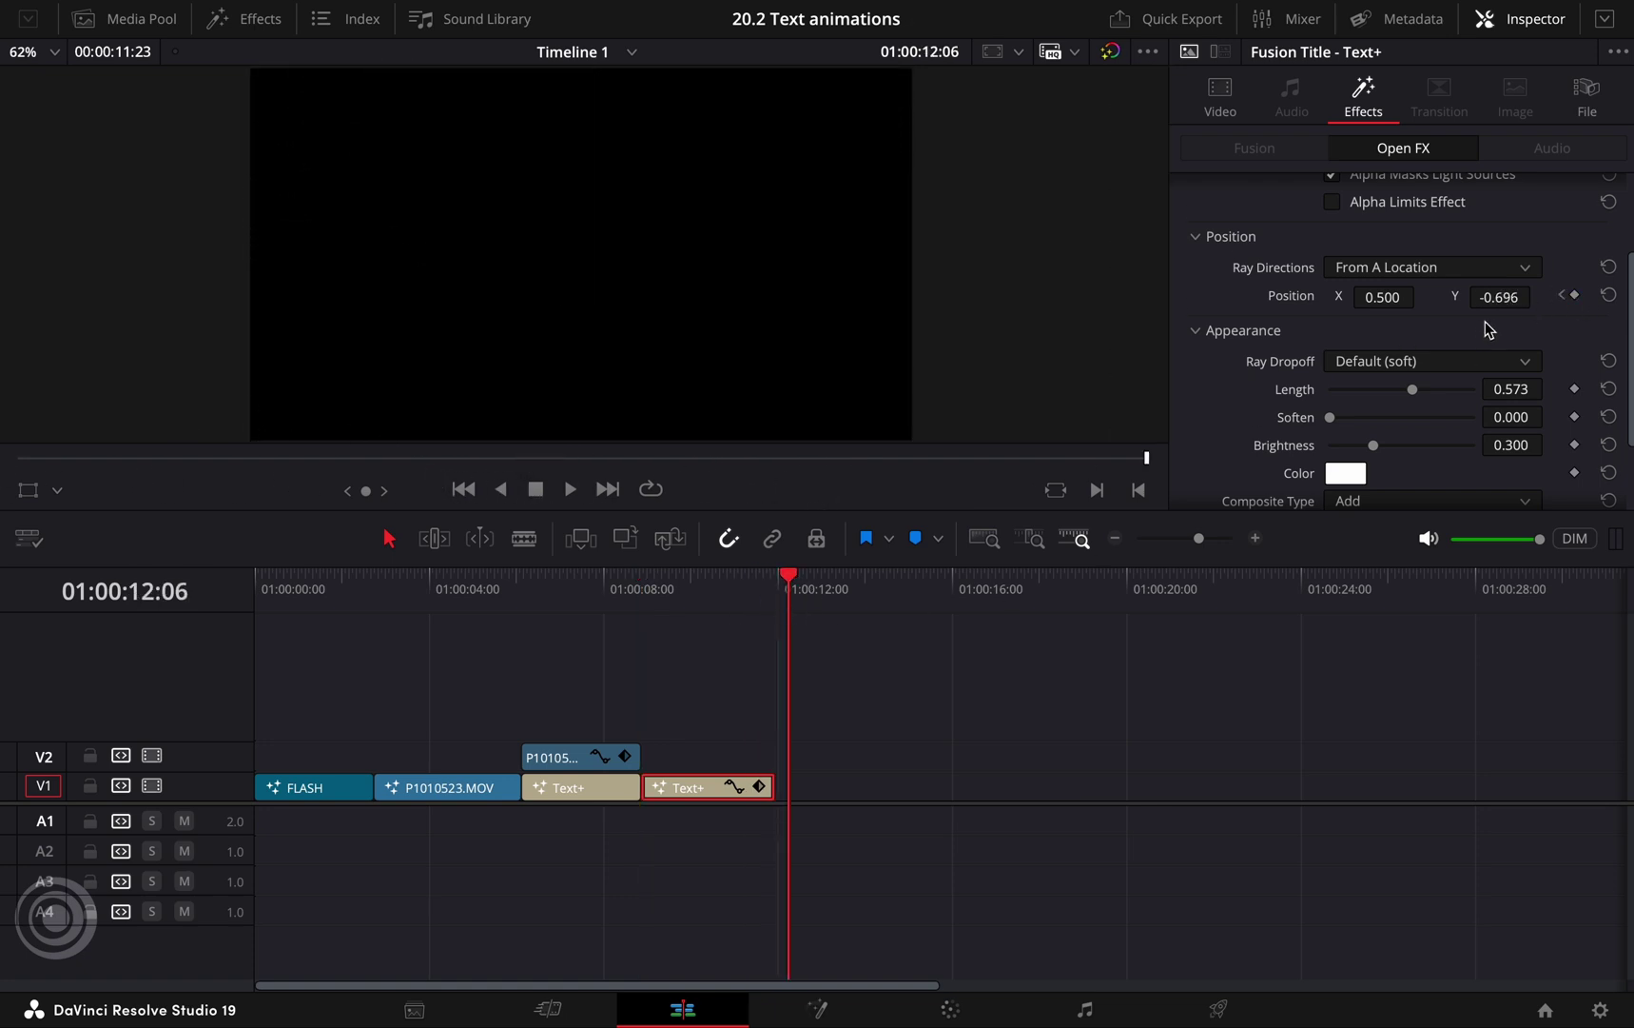
click(778, 585)
drag(1507, 303, 1243, 480)
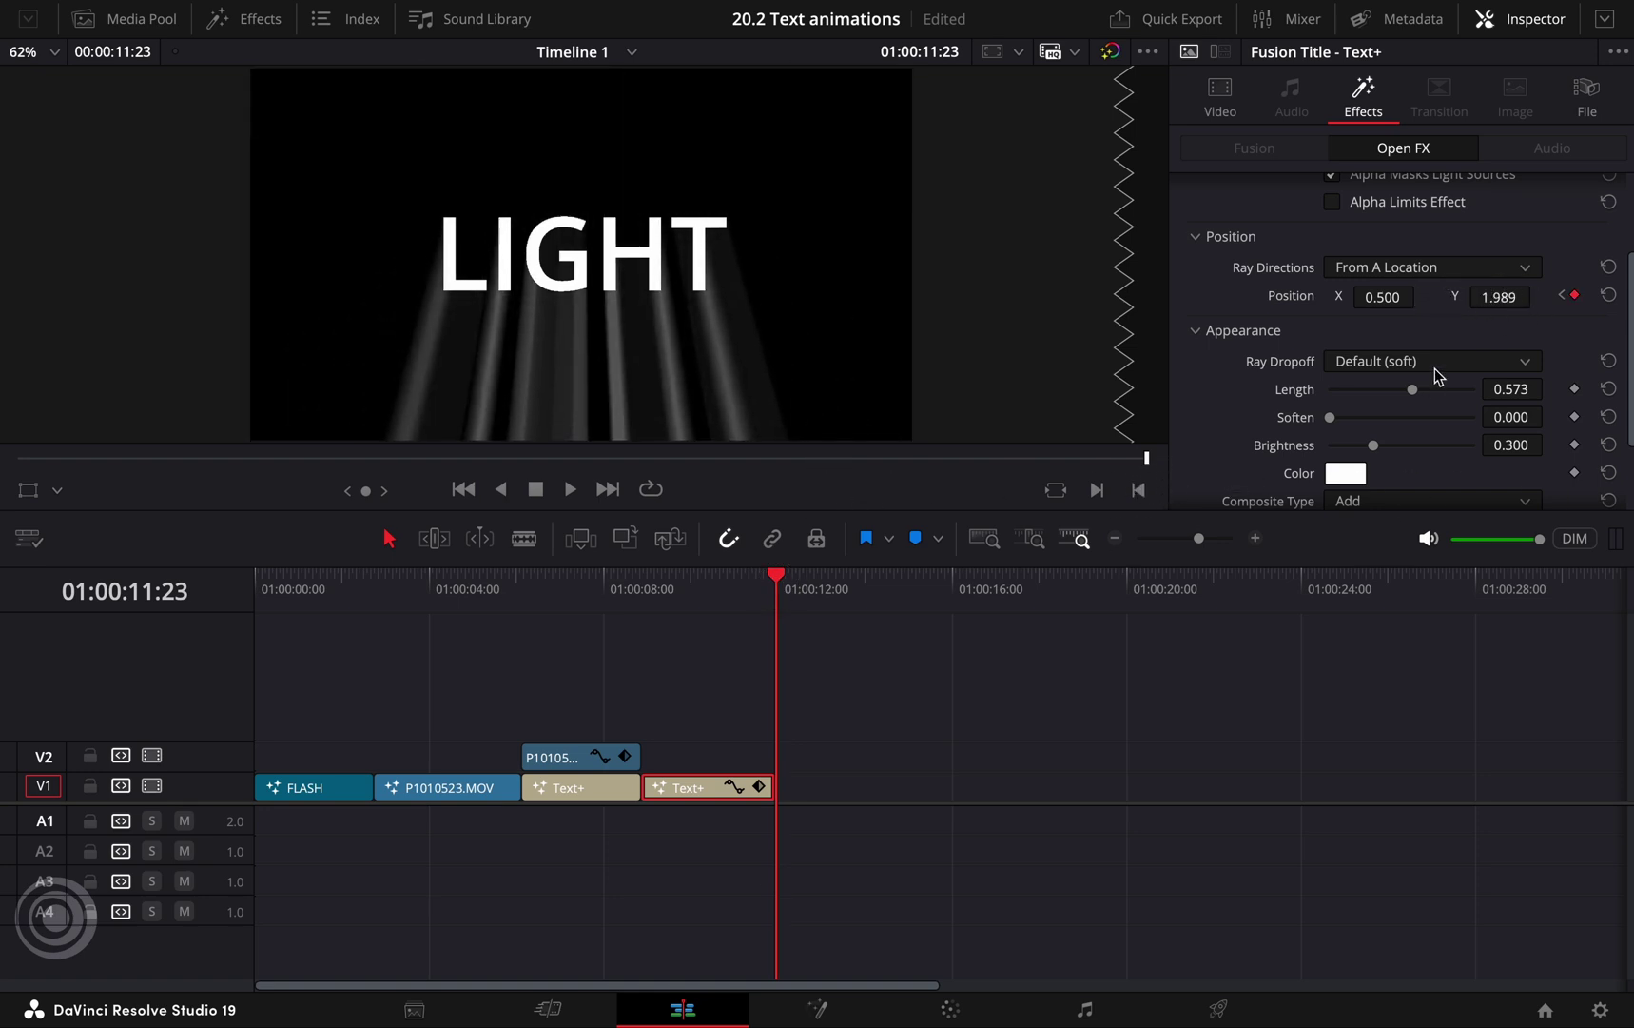
click(1561, 295)
Step: Add ray Brightness keyframes and set Brightness to 0 at the first keyframe
scroll(1550, 333, down, 5)
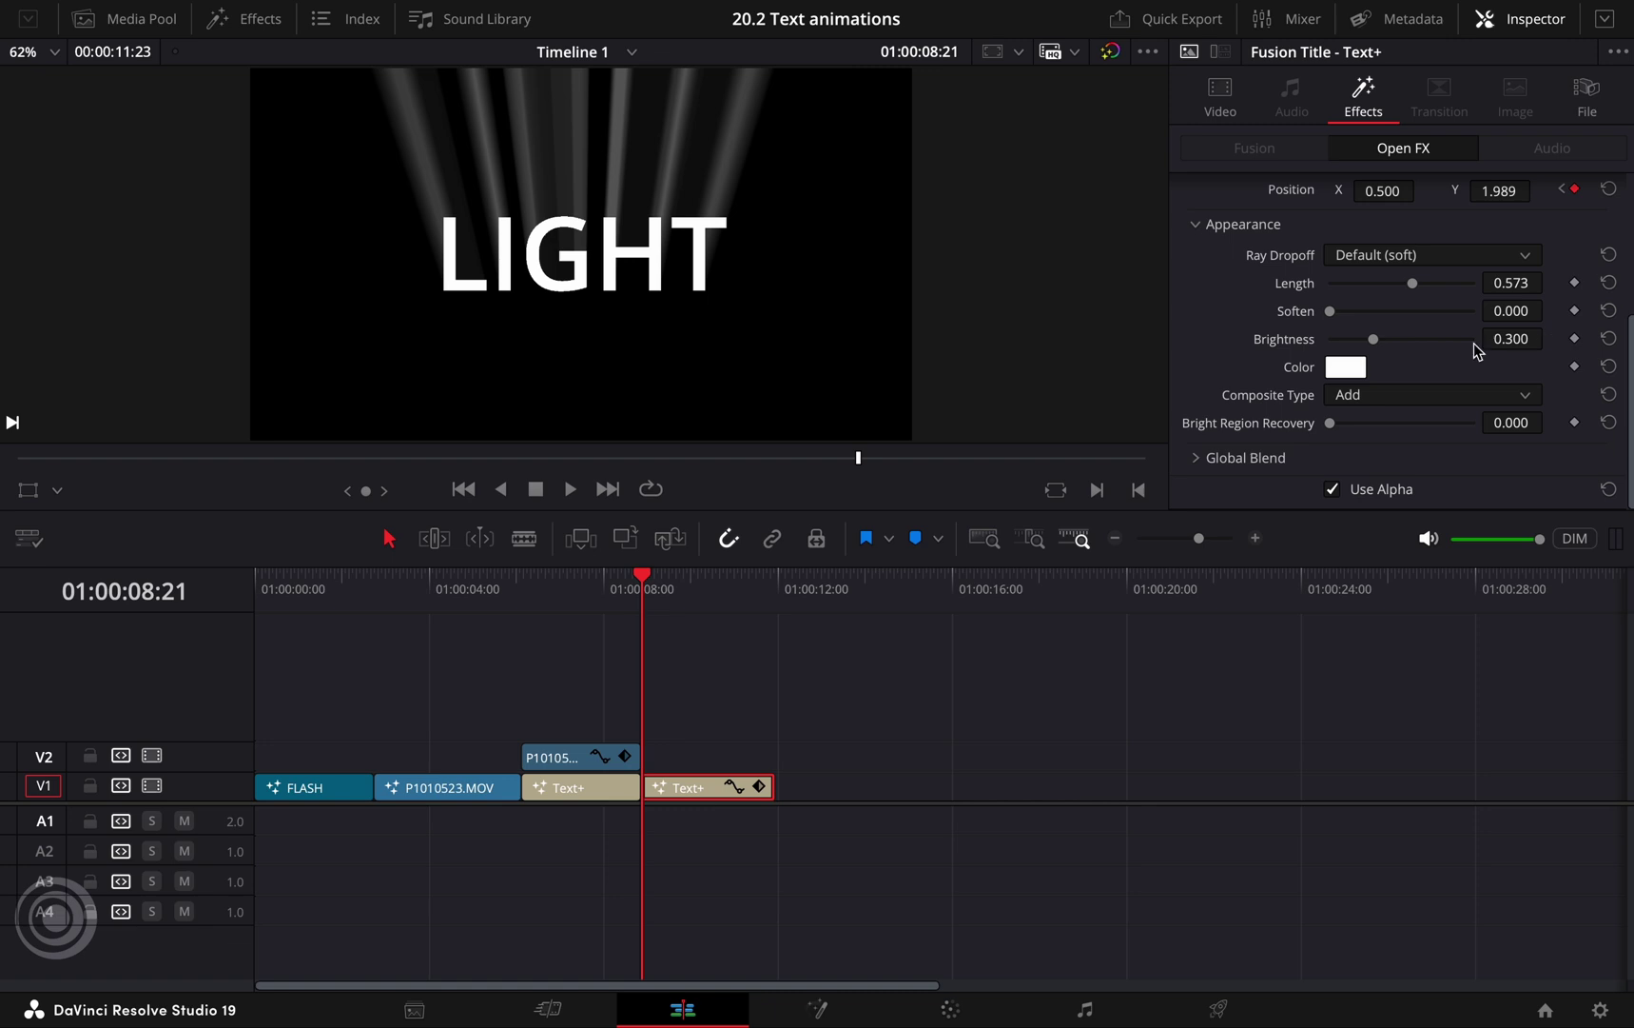
click(1575, 339)
mouse_move(666, 582)
mouse_down()
mouse_move(704, 601)
mouse_move(776, 582)
mouse_move(718, 613)
mouse_move(675, 594)
mouse_move(689, 594)
mouse_up()
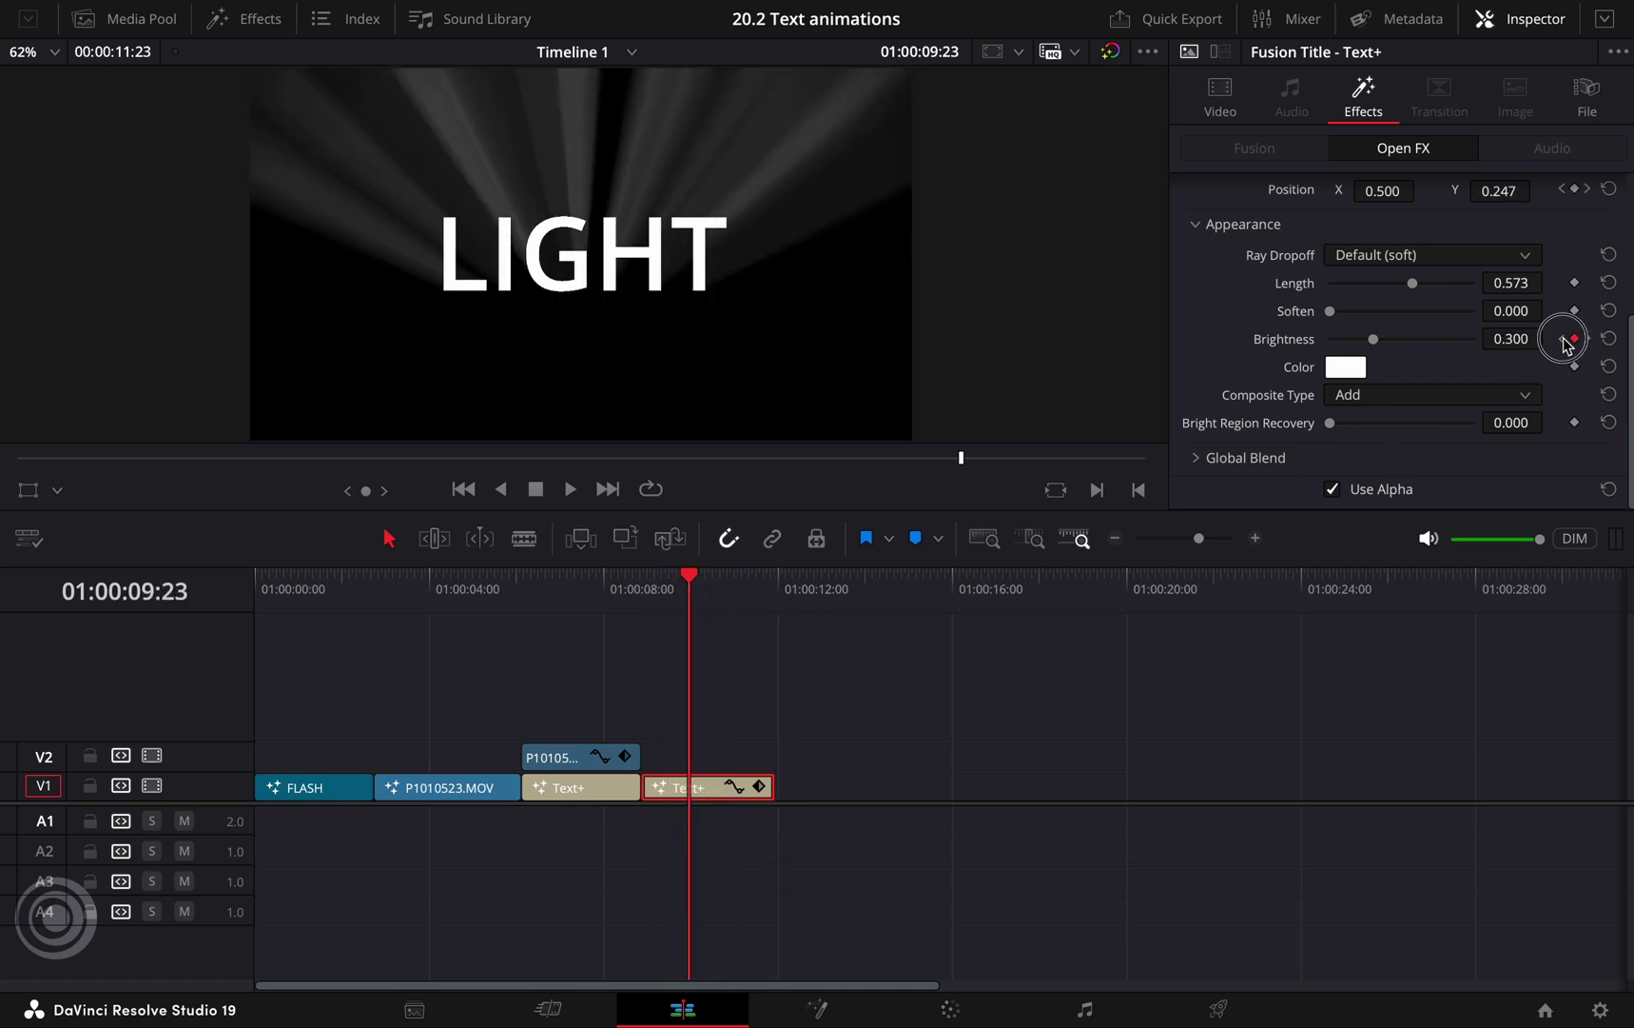
click(1562, 339)
click(1516, 340)
text(0)
key(Return)
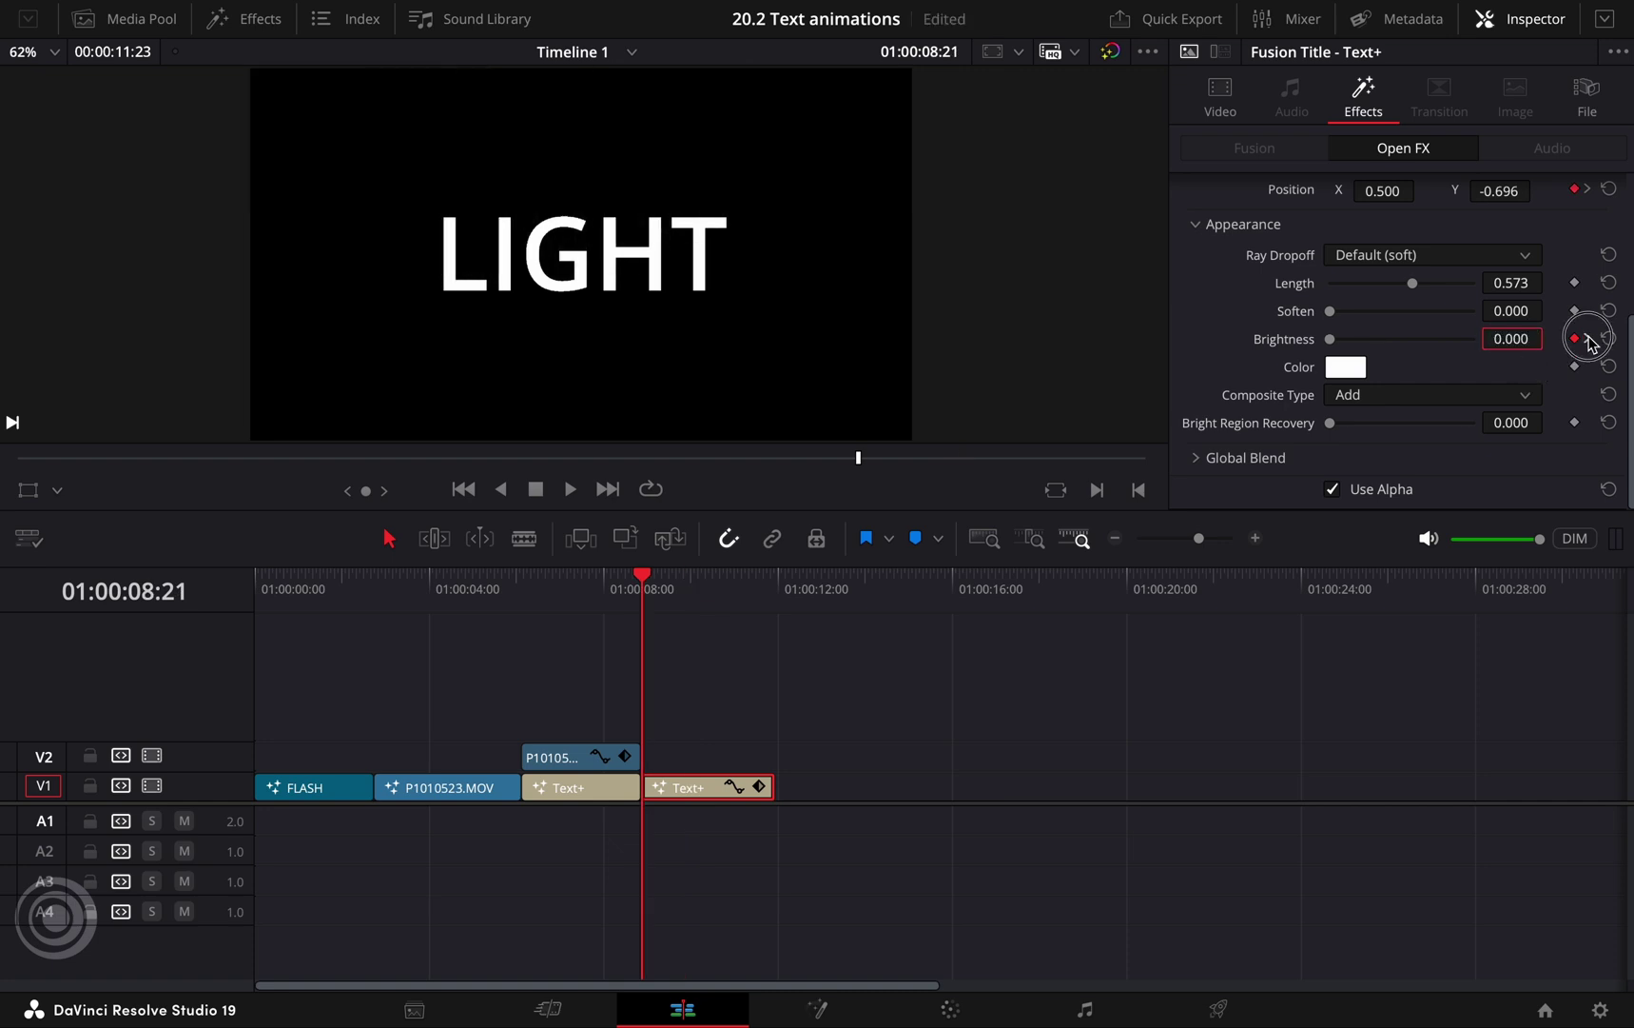
Step: Set Brightness to 0 at the last keyframe, keeping 0.300 between, then play from LIGHT's start
click(1586, 339)
click(1587, 339)
click(1588, 338)
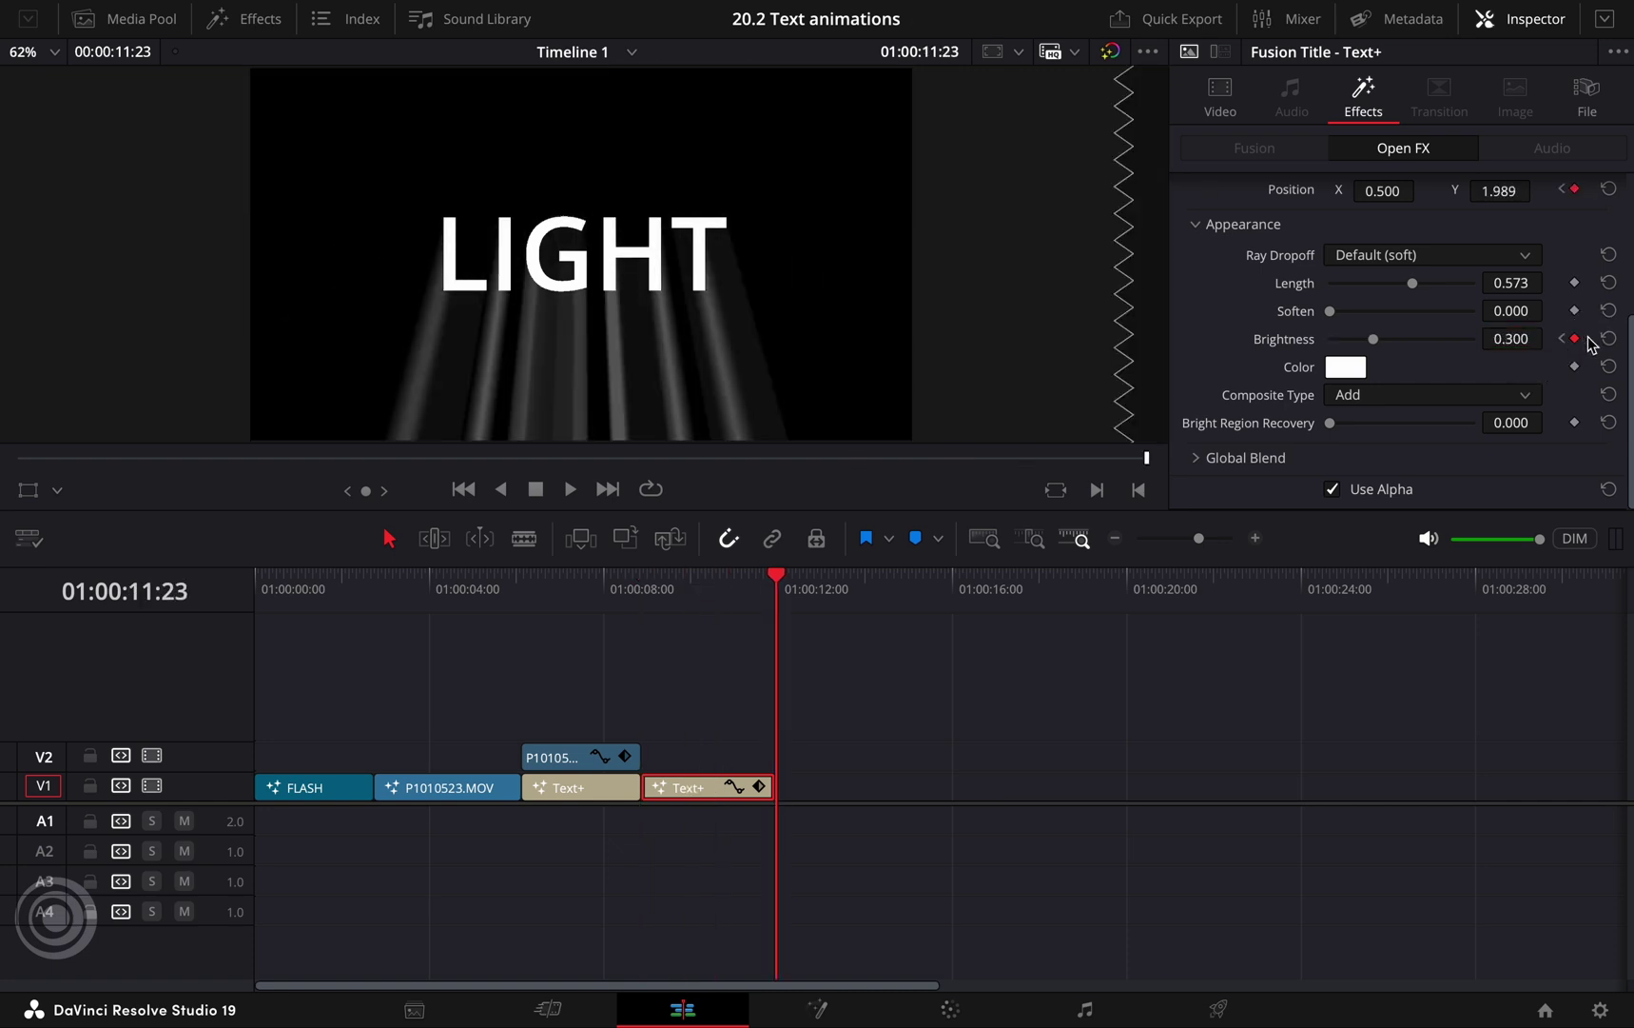
click(1523, 340)
text(0)
key(Return)
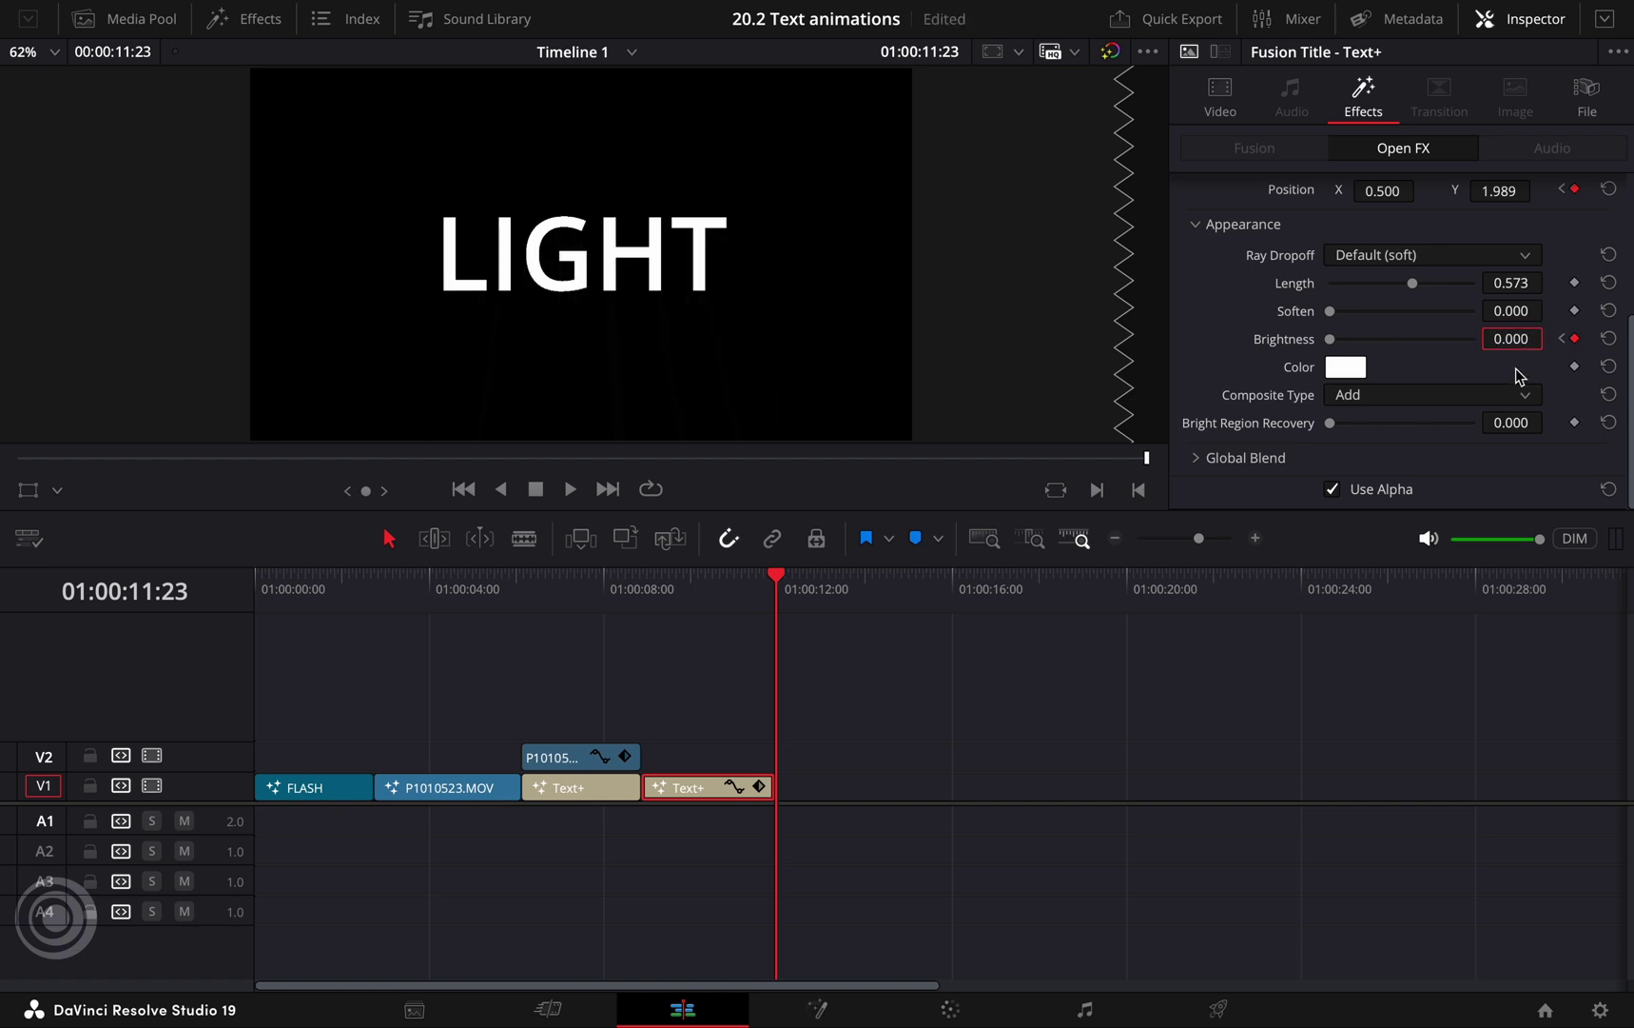
click(643, 596)
key(space)
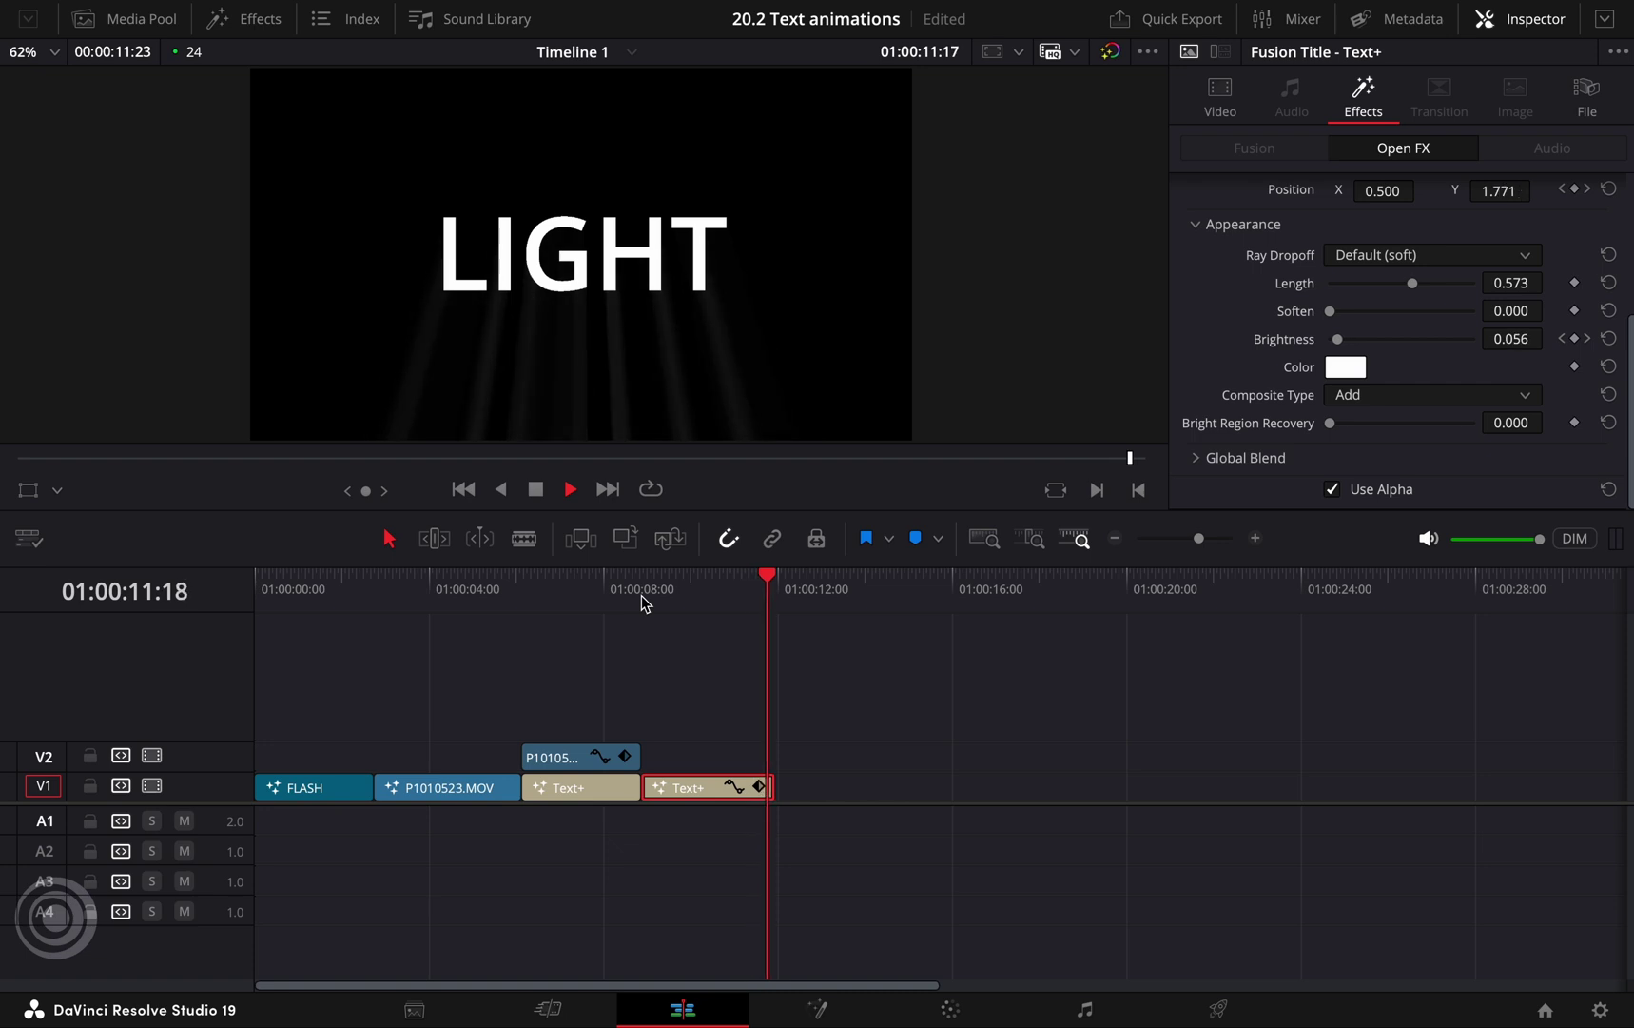
Step: Create a FOLLOWER Fusion composition and place it on V1 after LIGHT, trimmed to about three seconds
click(937, 733)
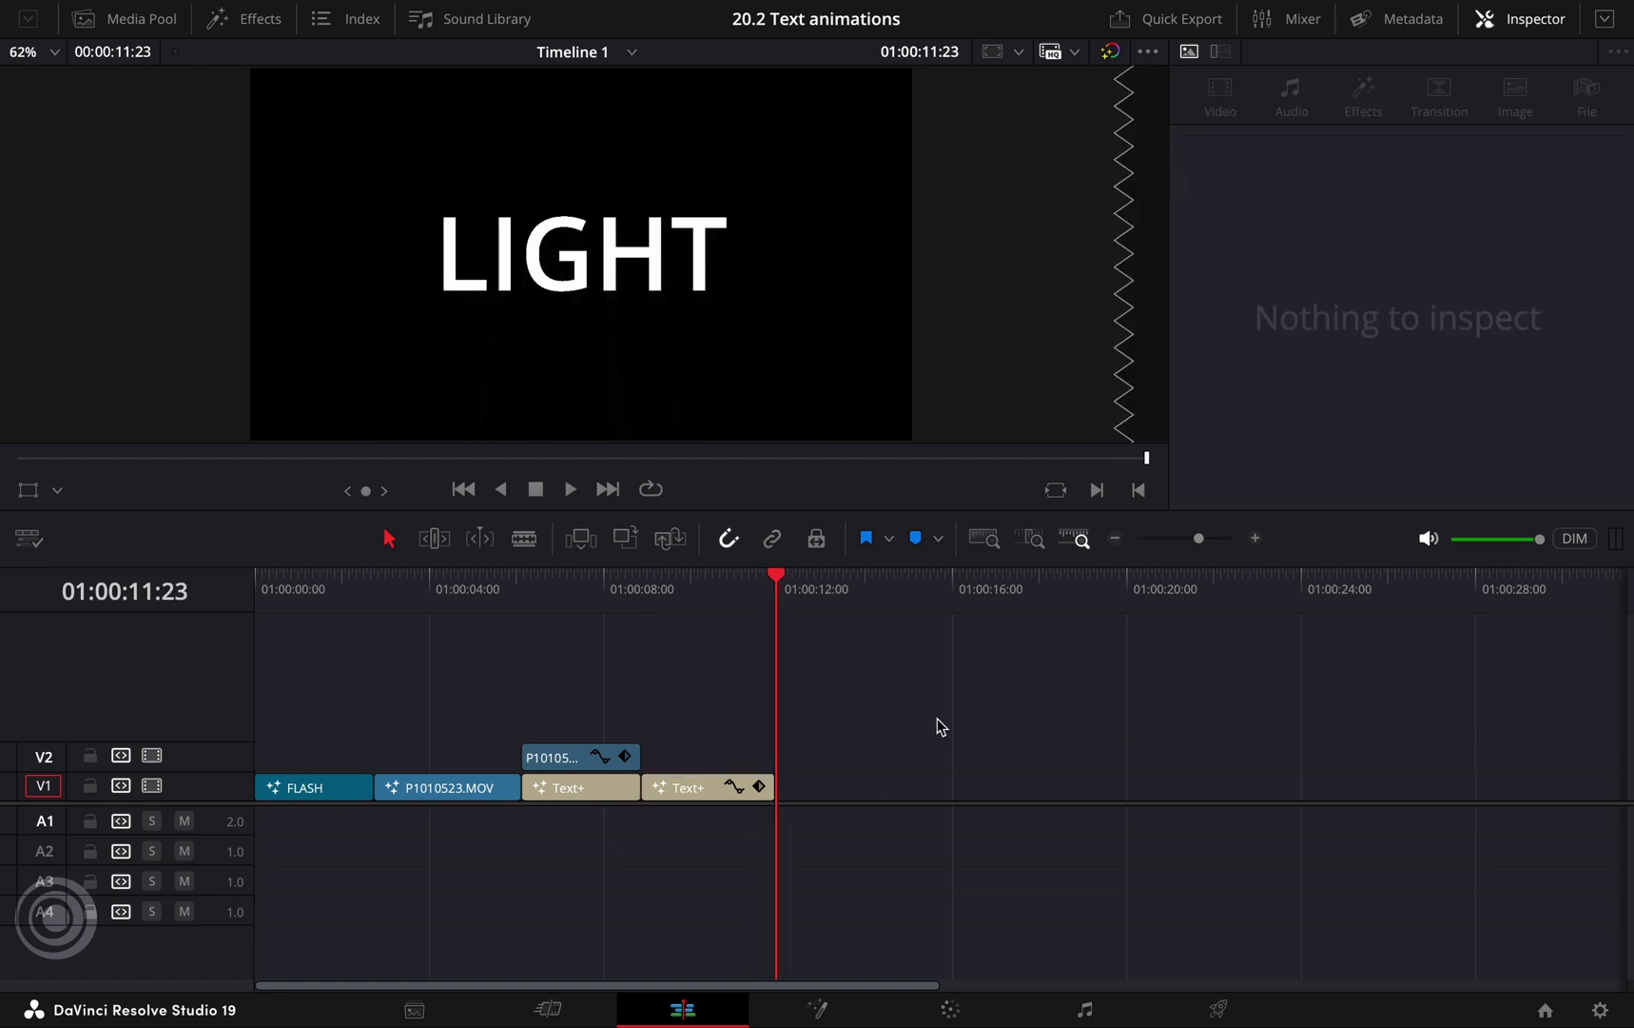
click(143, 28)
right_click(425, 332)
click(586, 431)
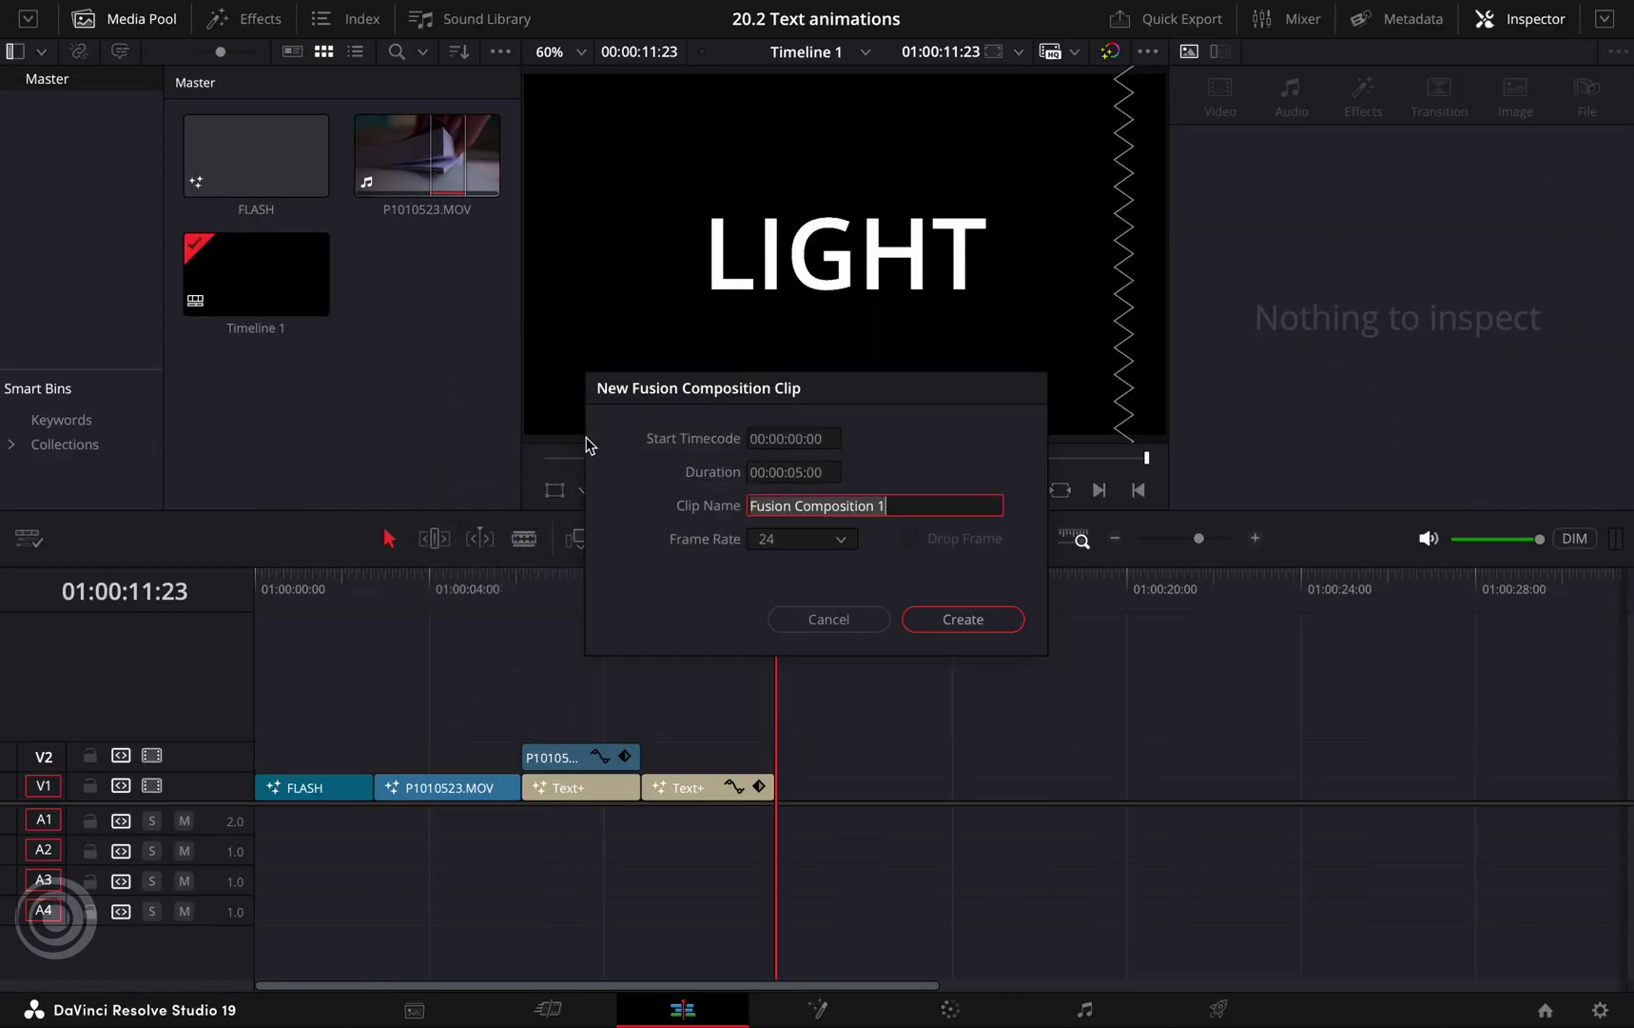
text(FOLLOWER)
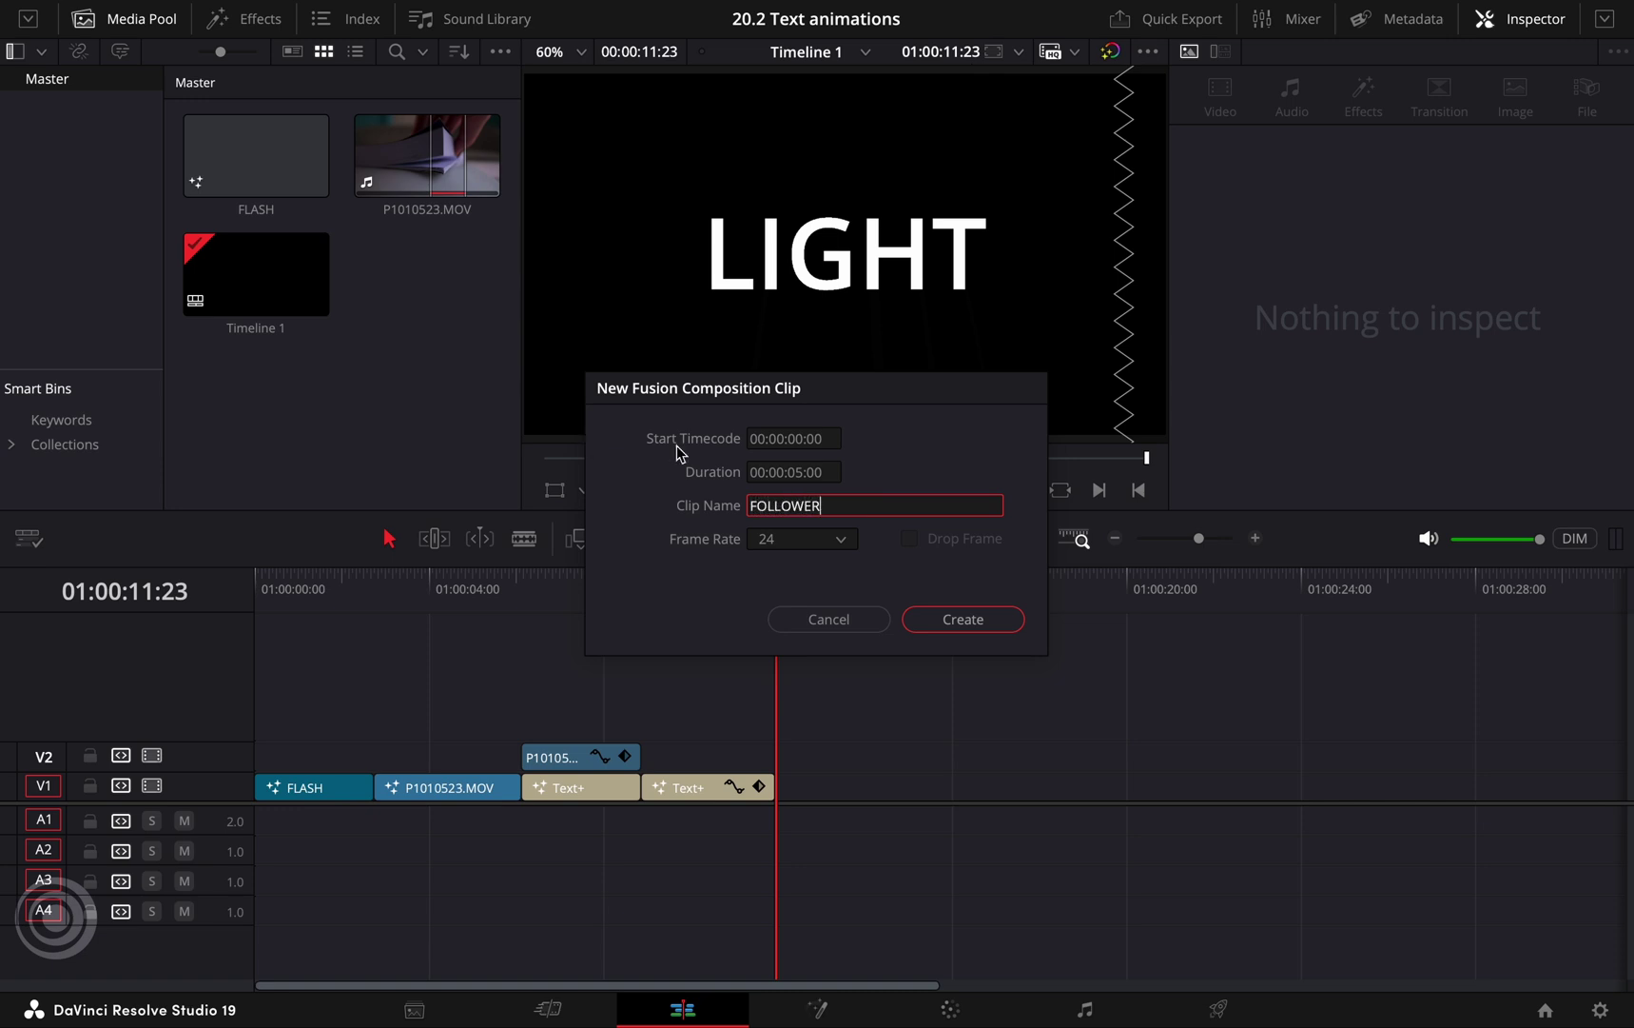
click(956, 628)
drag(428, 157, 788, 797)
drag(991, 792, 902, 789)
Step: In Fusion, add Background and Text+ nodes merged into MediaOut1
click(818, 1009)
drag(766, 835, 1001, 838)
drag(183, 611, 441, 817)
drag(517, 809, 936, 816)
click(272, 611)
drag(430, 875, 628, 741)
drag(620, 869, 639, 822)
Step: Type FOLLOWER in capitals into Text1 and set its Size to 0.1873
click(640, 751)
click(1309, 322)
text(follo)
key(BackSpace)
key(BackSpace)
key(BackSpace)
key(BackSpace)
key(BackSpace)
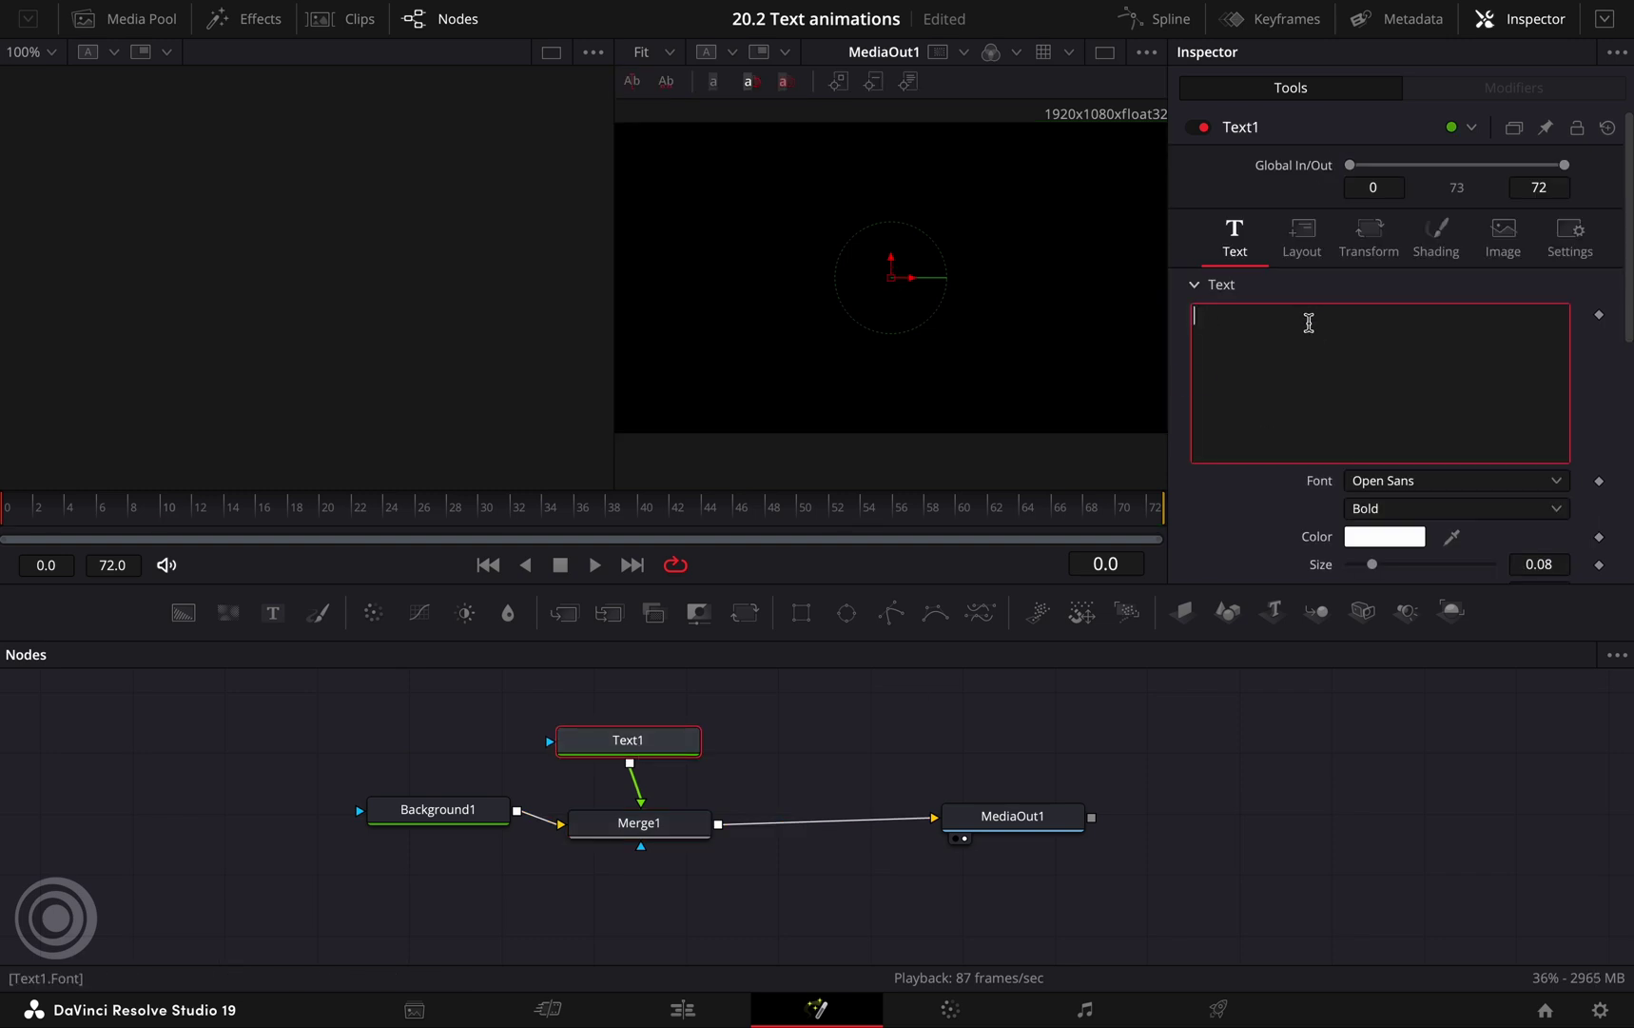
key(Caps_Lock)
text(FOLLOWER)
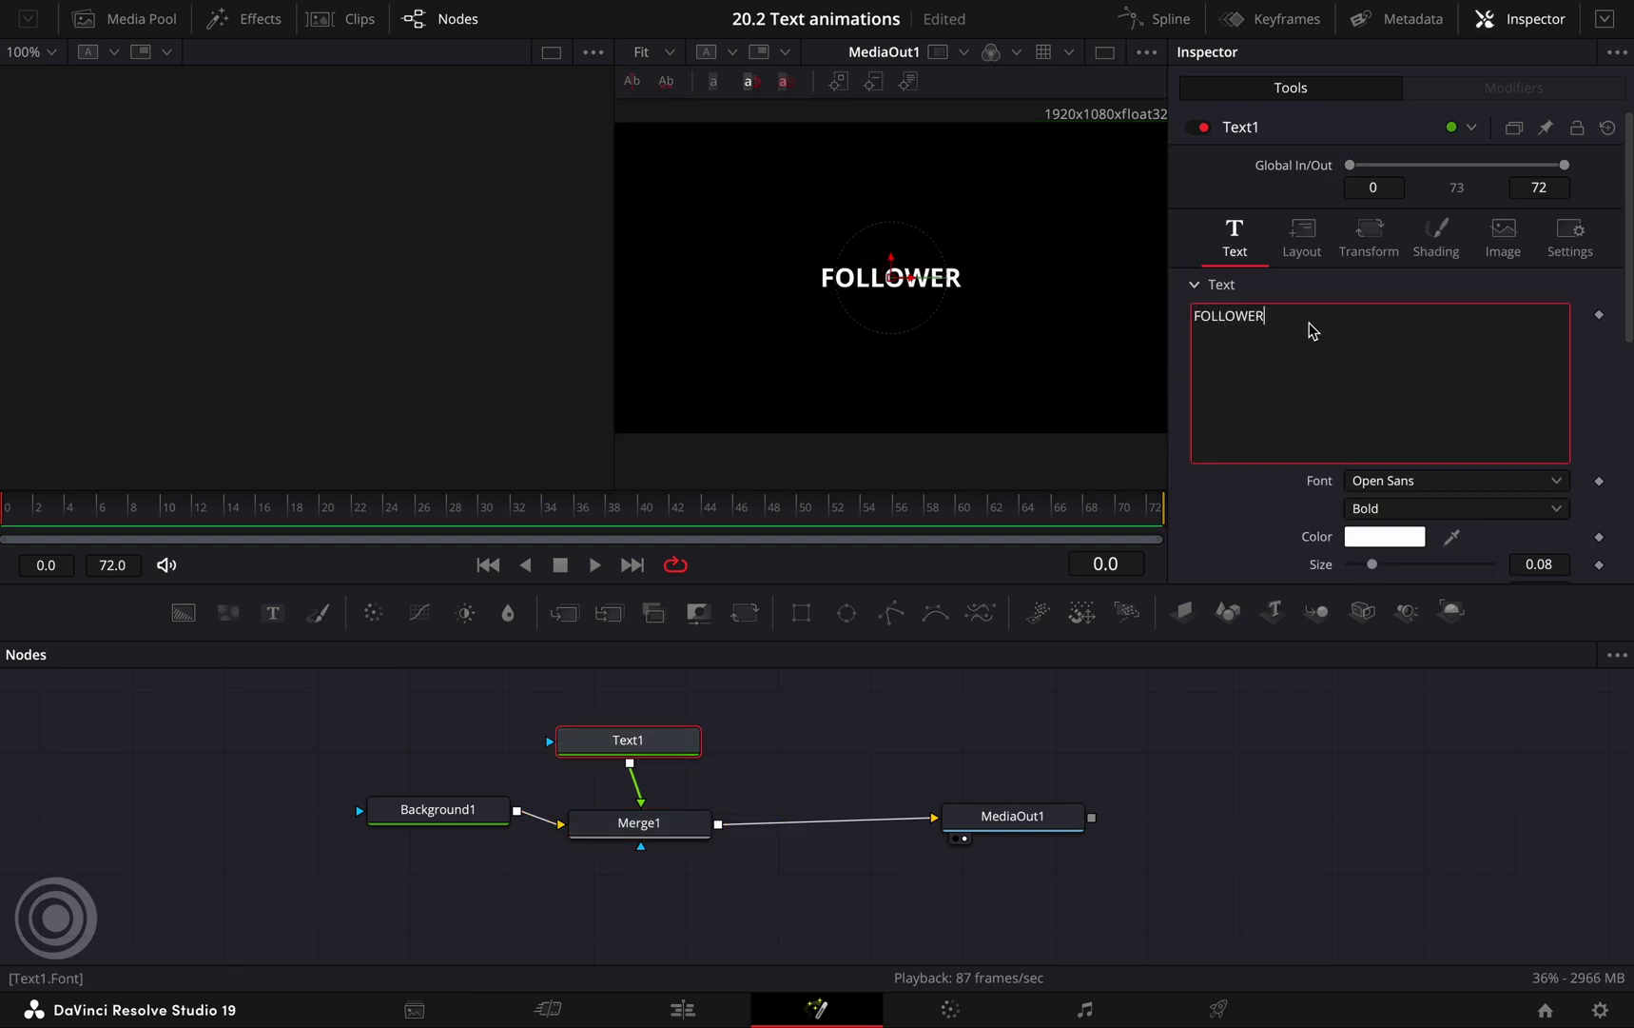
mouse_move(1533, 565)
mouse_down()
mouse_move(1556, 564)
mouse_move(1532, 567)
mouse_up()
Step: Attach a Follower modifier to the text and show its per-character Transform settings
right_click(1352, 366)
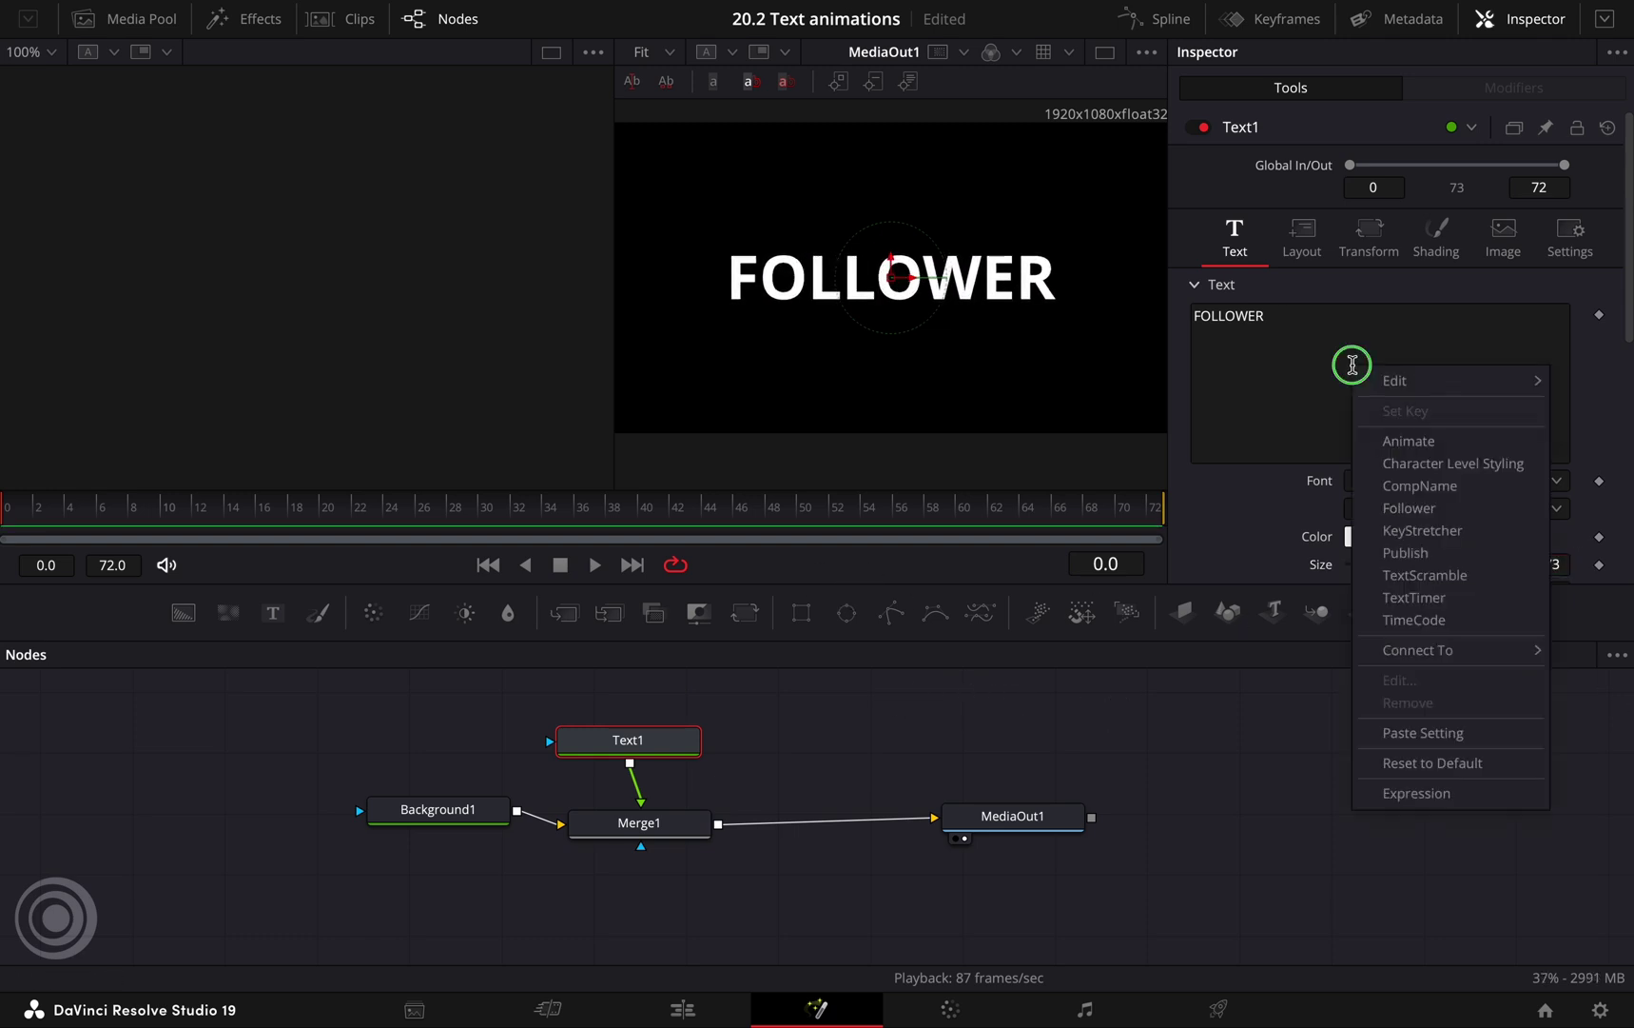
click(1445, 516)
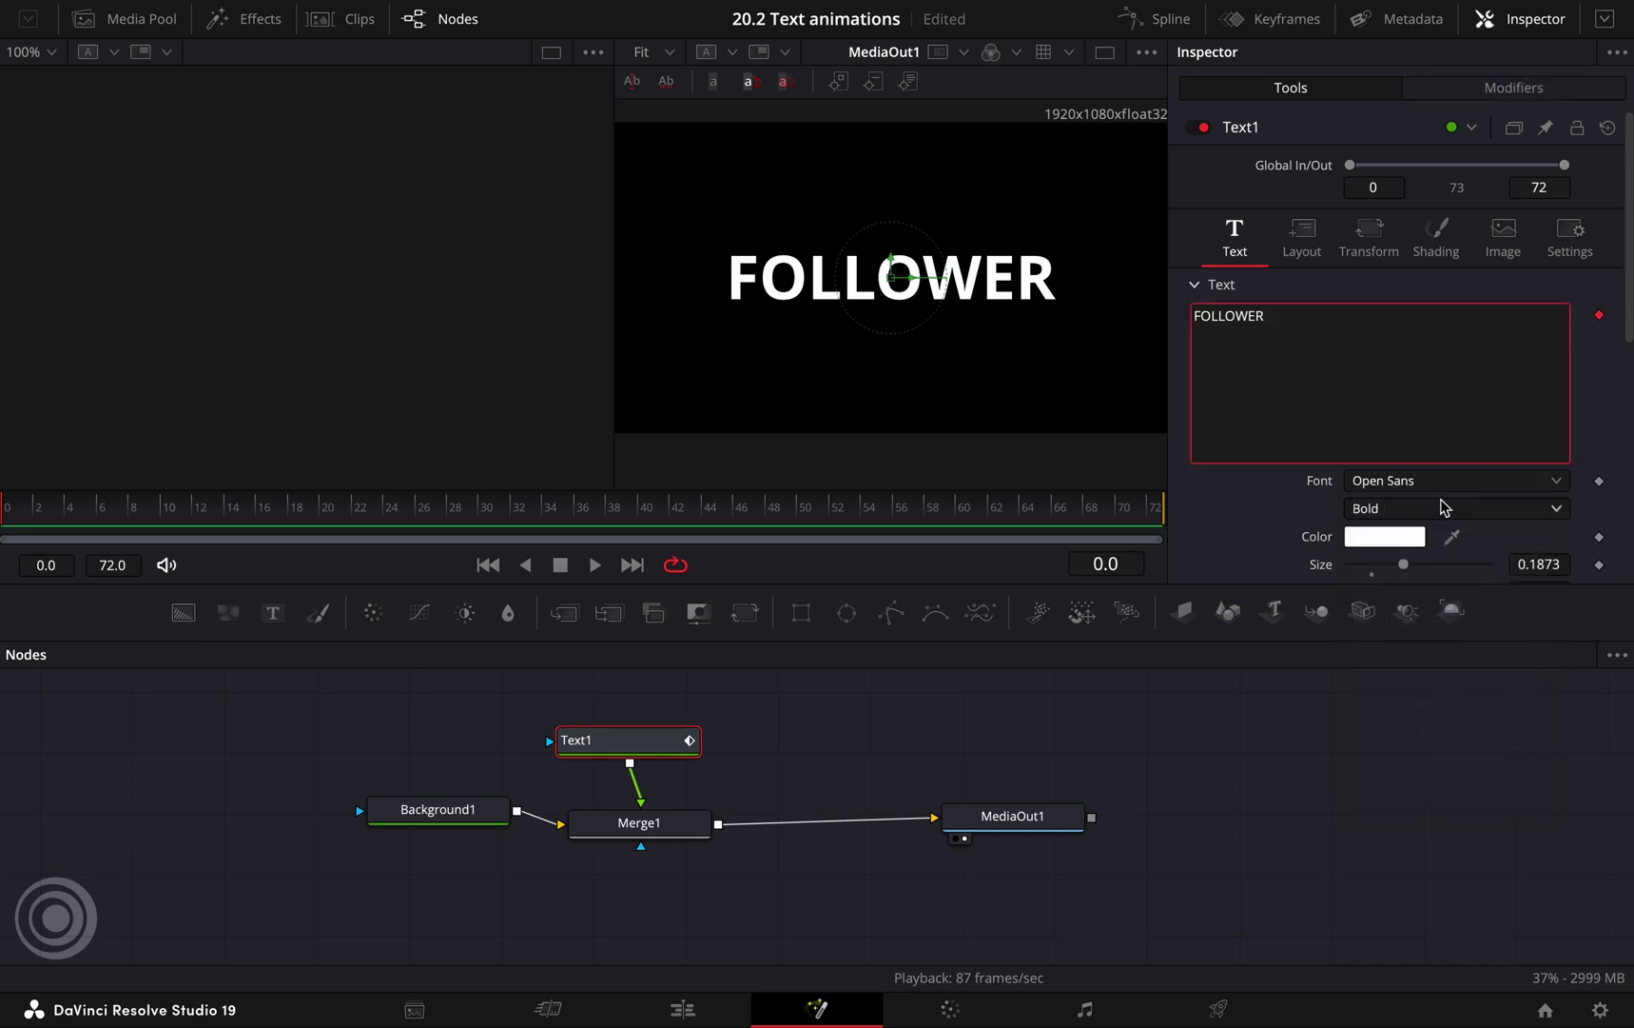
click(1513, 88)
click(1401, 173)
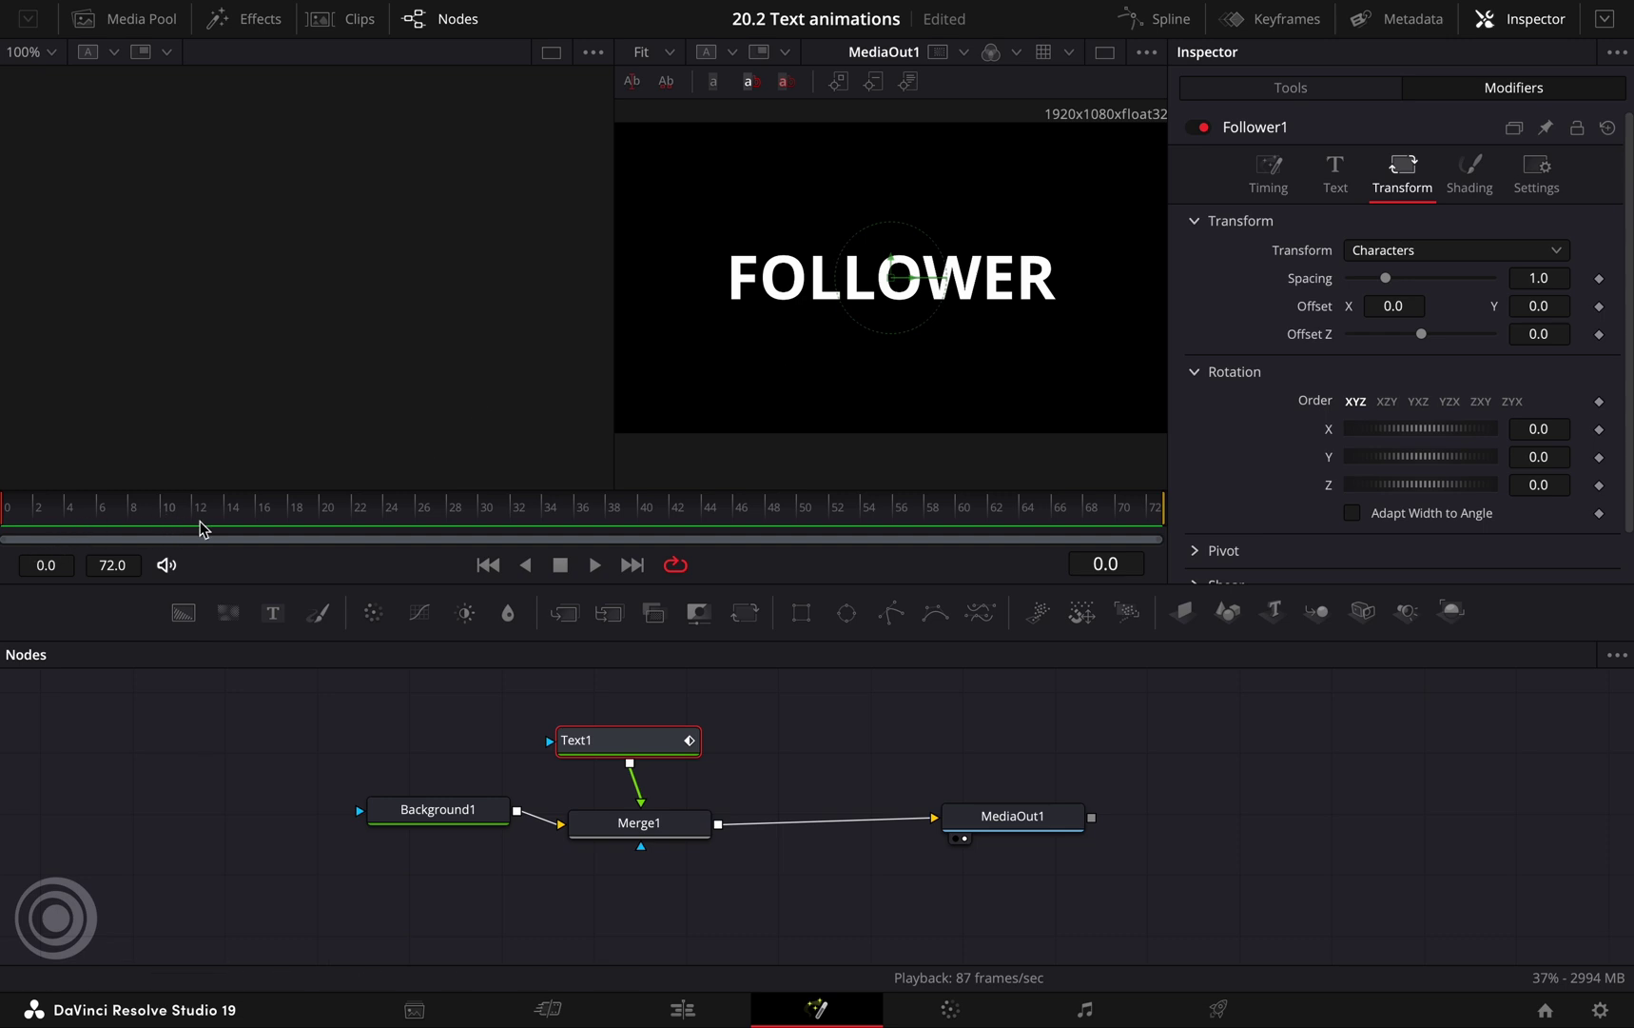
Step: Keyframe character Rotation Y at frame 10, then set it to -90 at frame 0
mouse_move(198, 524)
mouse_down()
mouse_move(139, 511)
mouse_move(168, 518)
mouse_up()
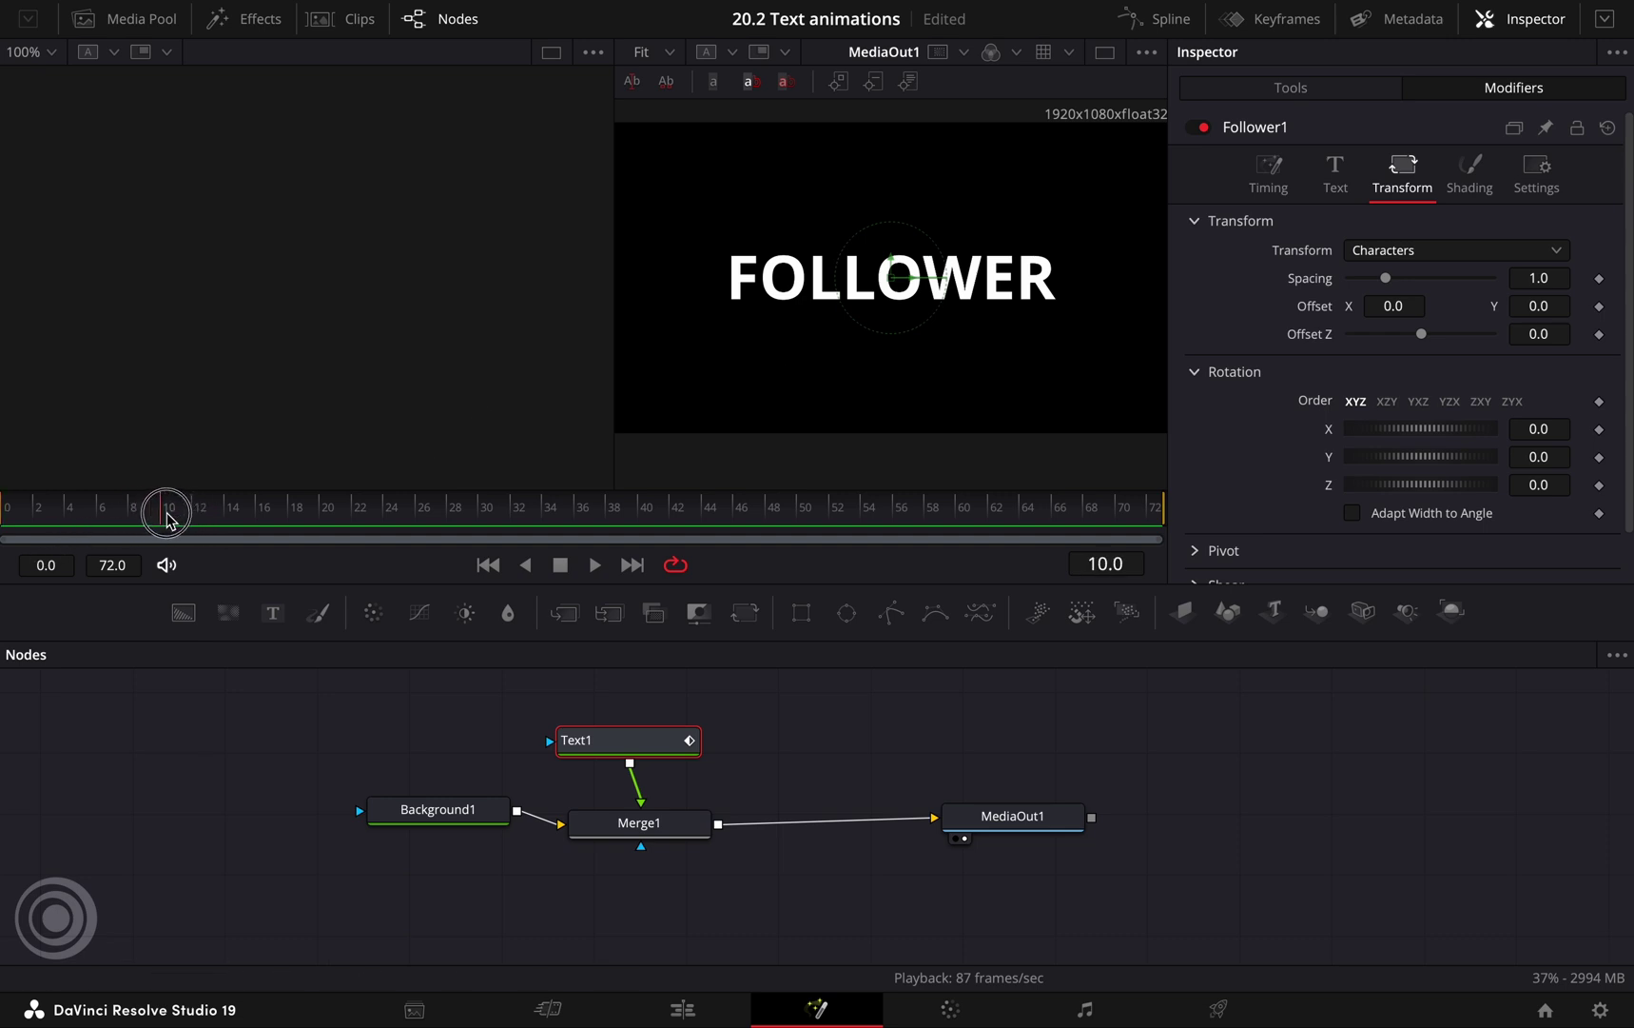
click(1599, 457)
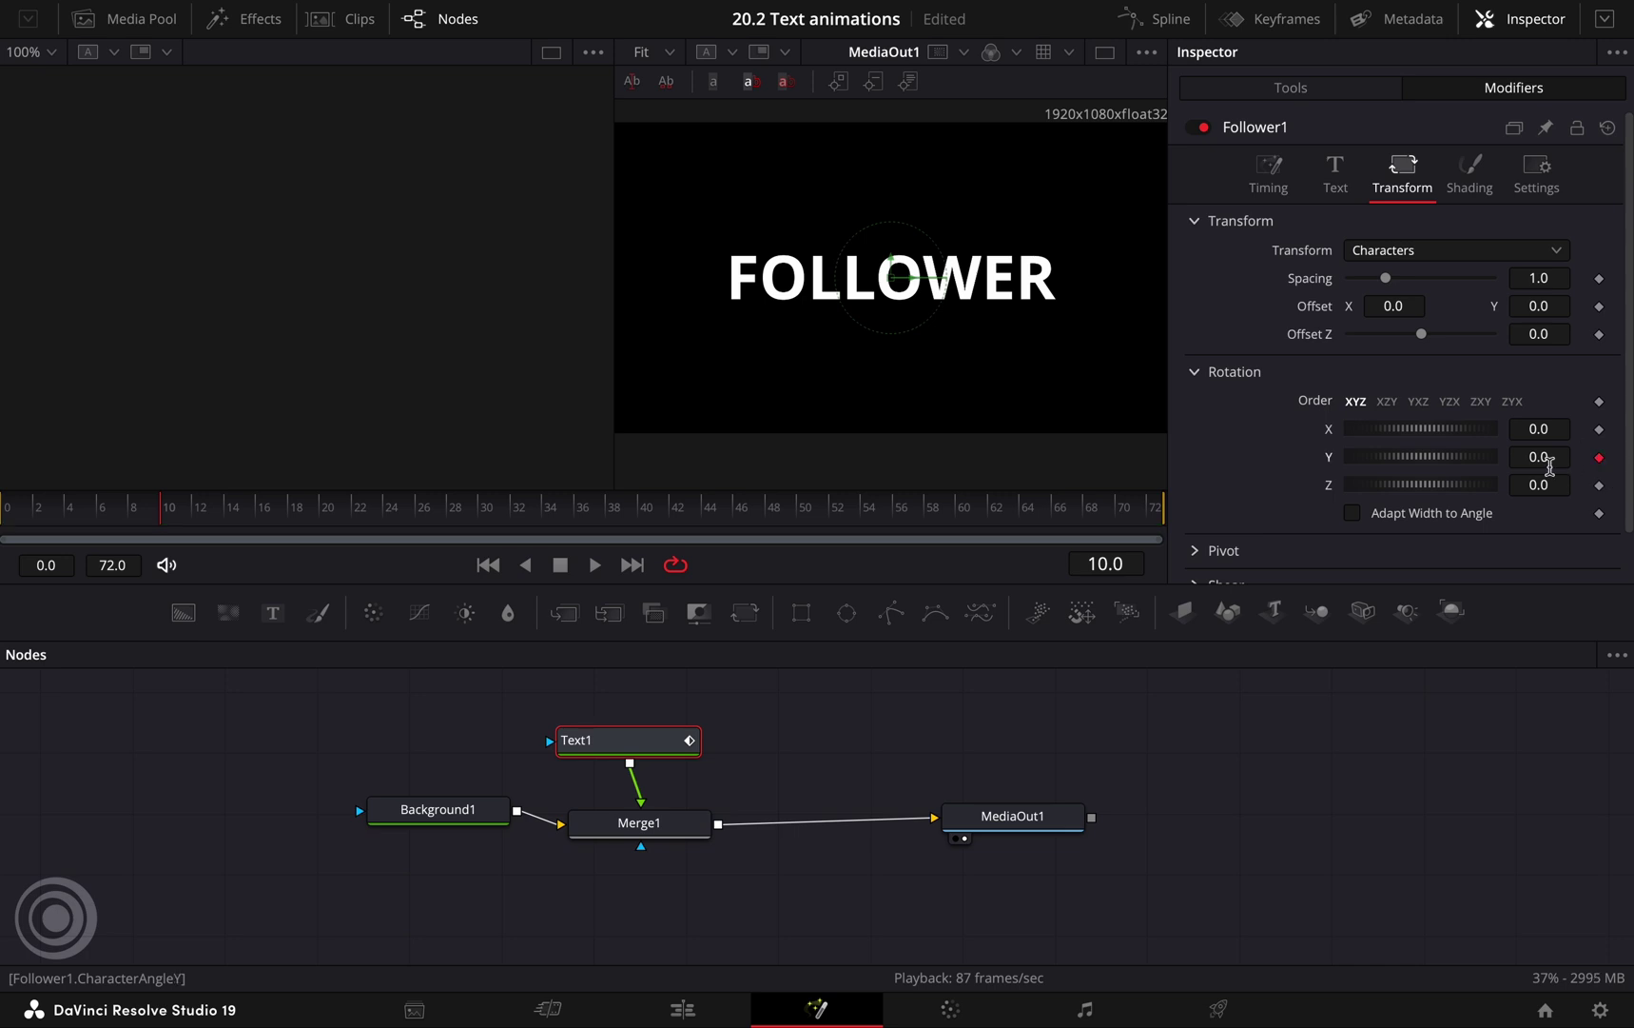
click(7, 514)
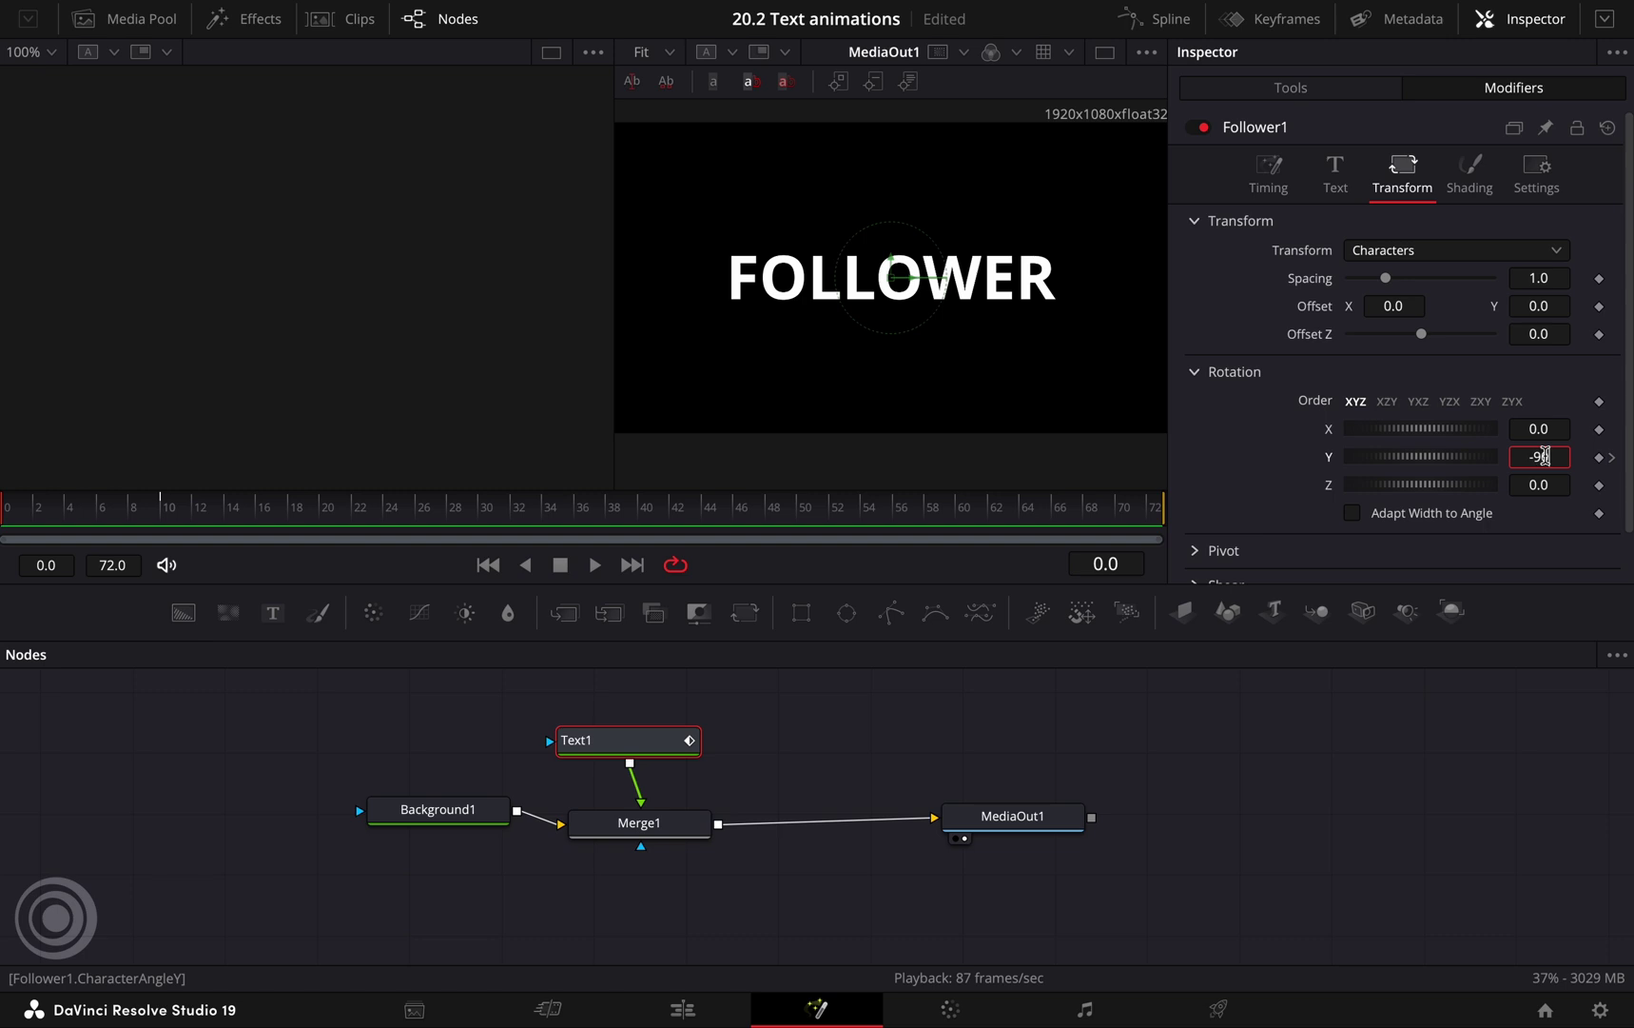
click(1544, 456)
text(-90)
key(Tab)
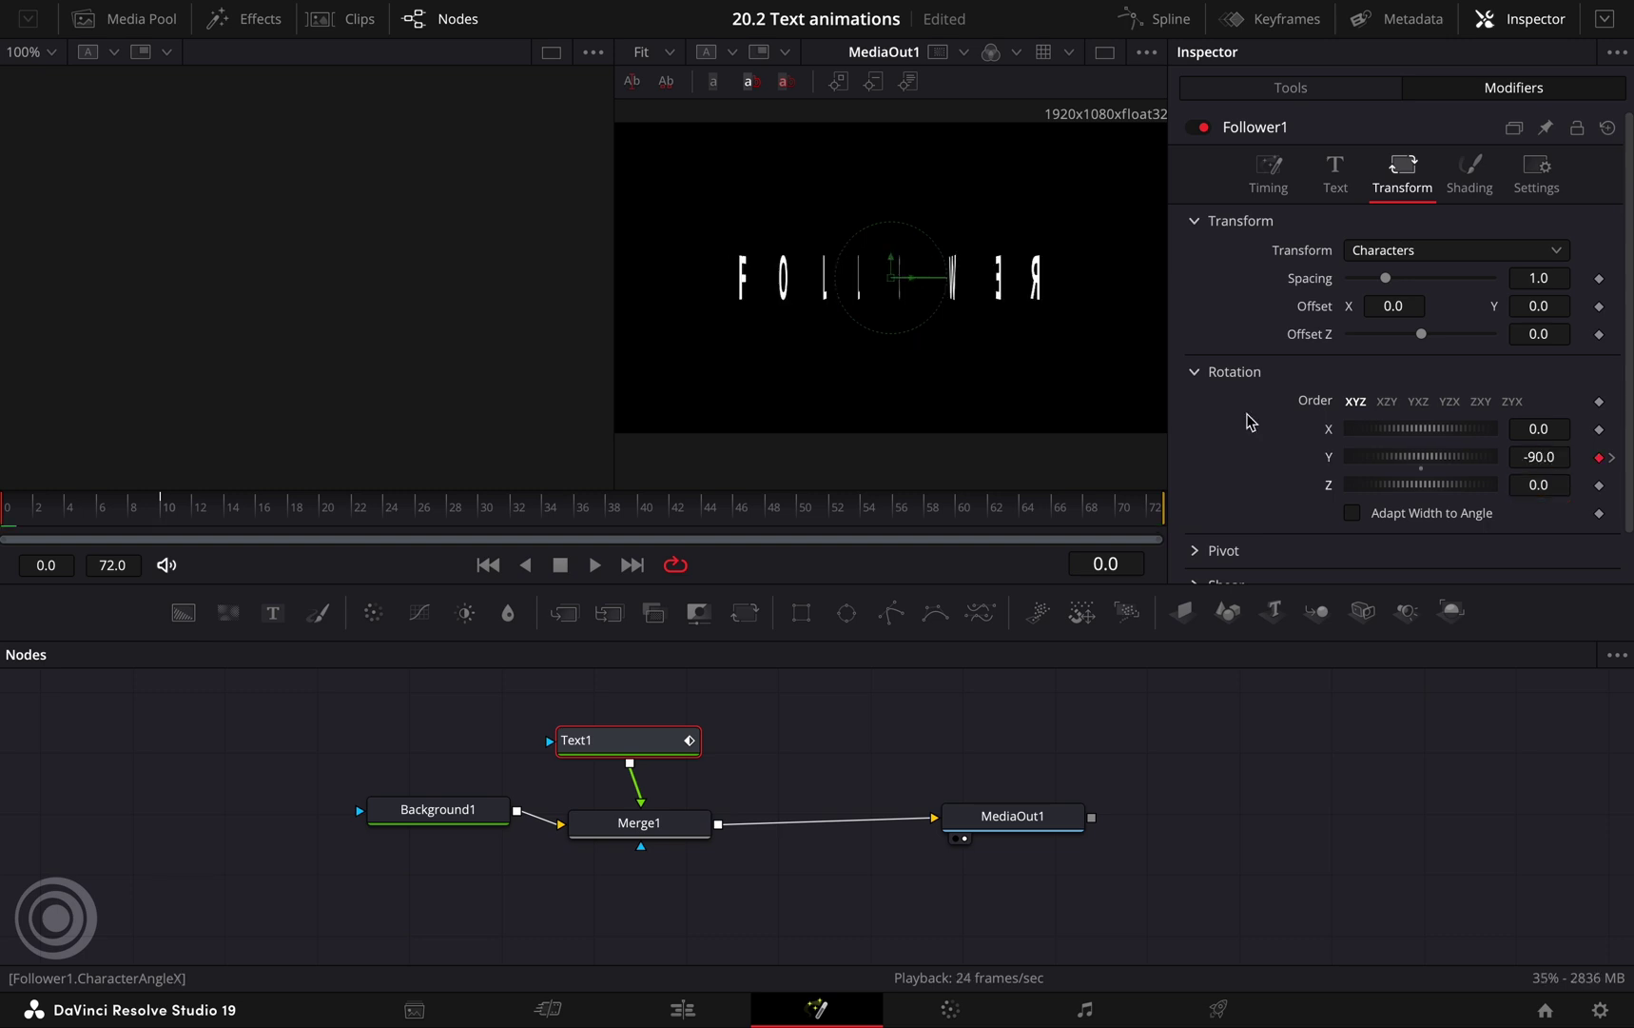
Step: Keyframe Follower Opacity at 1.0 on frame 10 and 0 on frame 0, then preview
click(1471, 185)
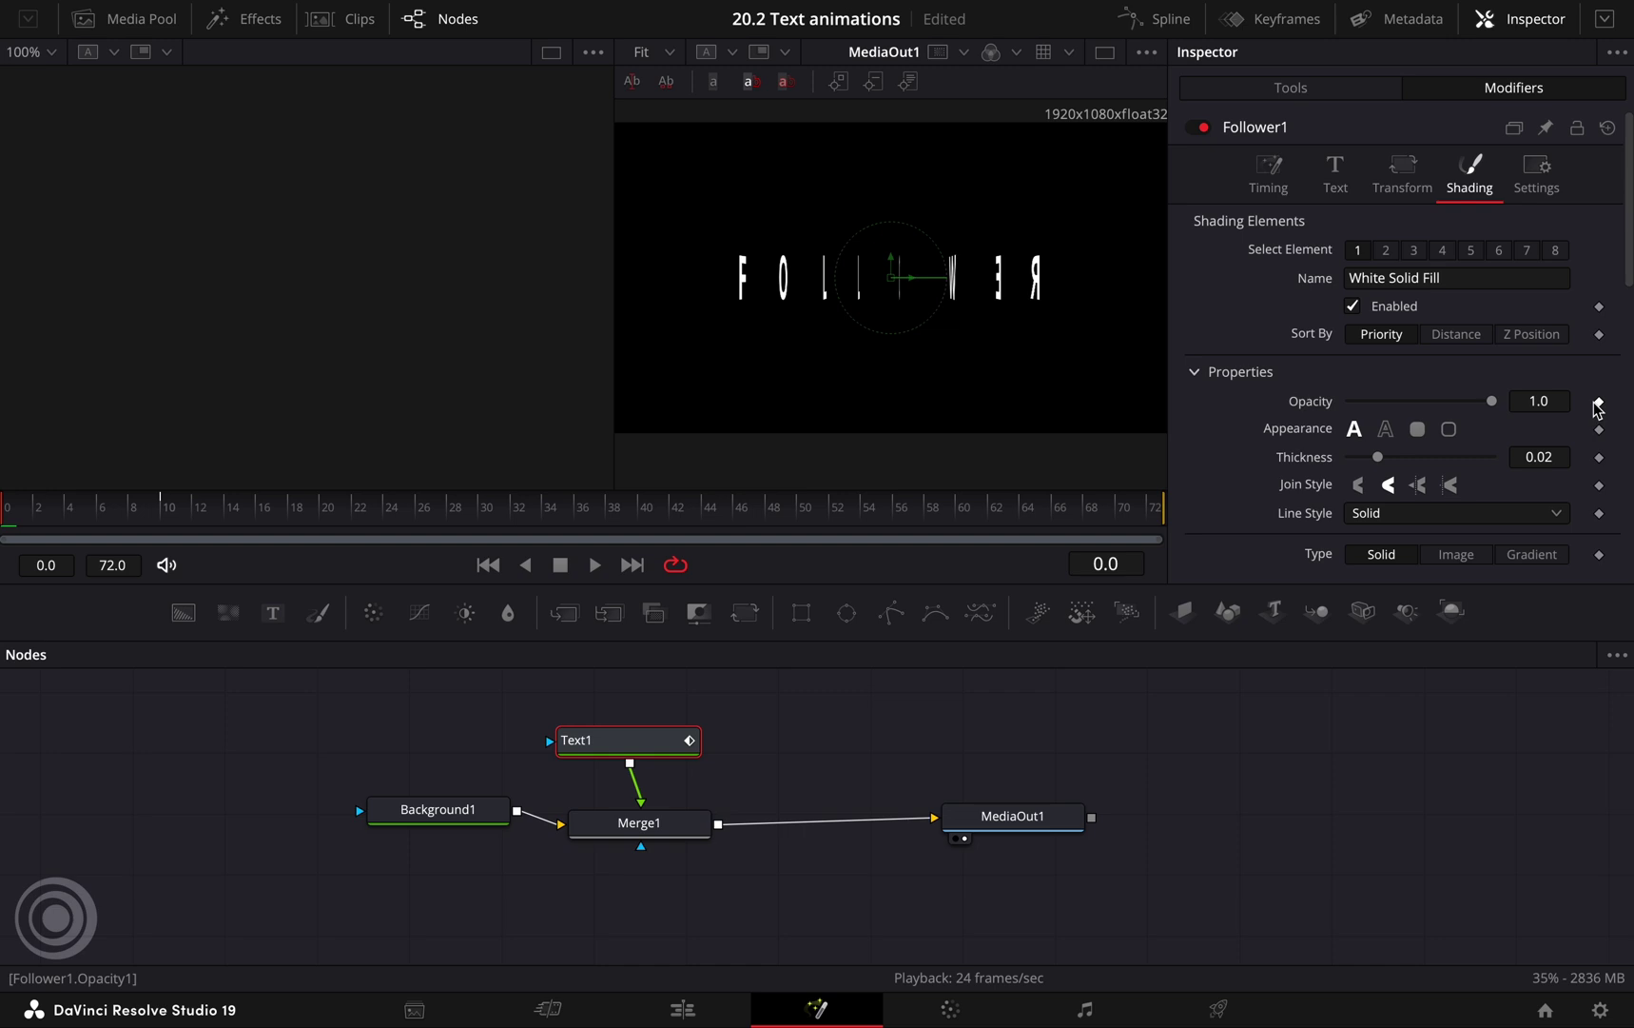
click(167, 512)
click(1587, 401)
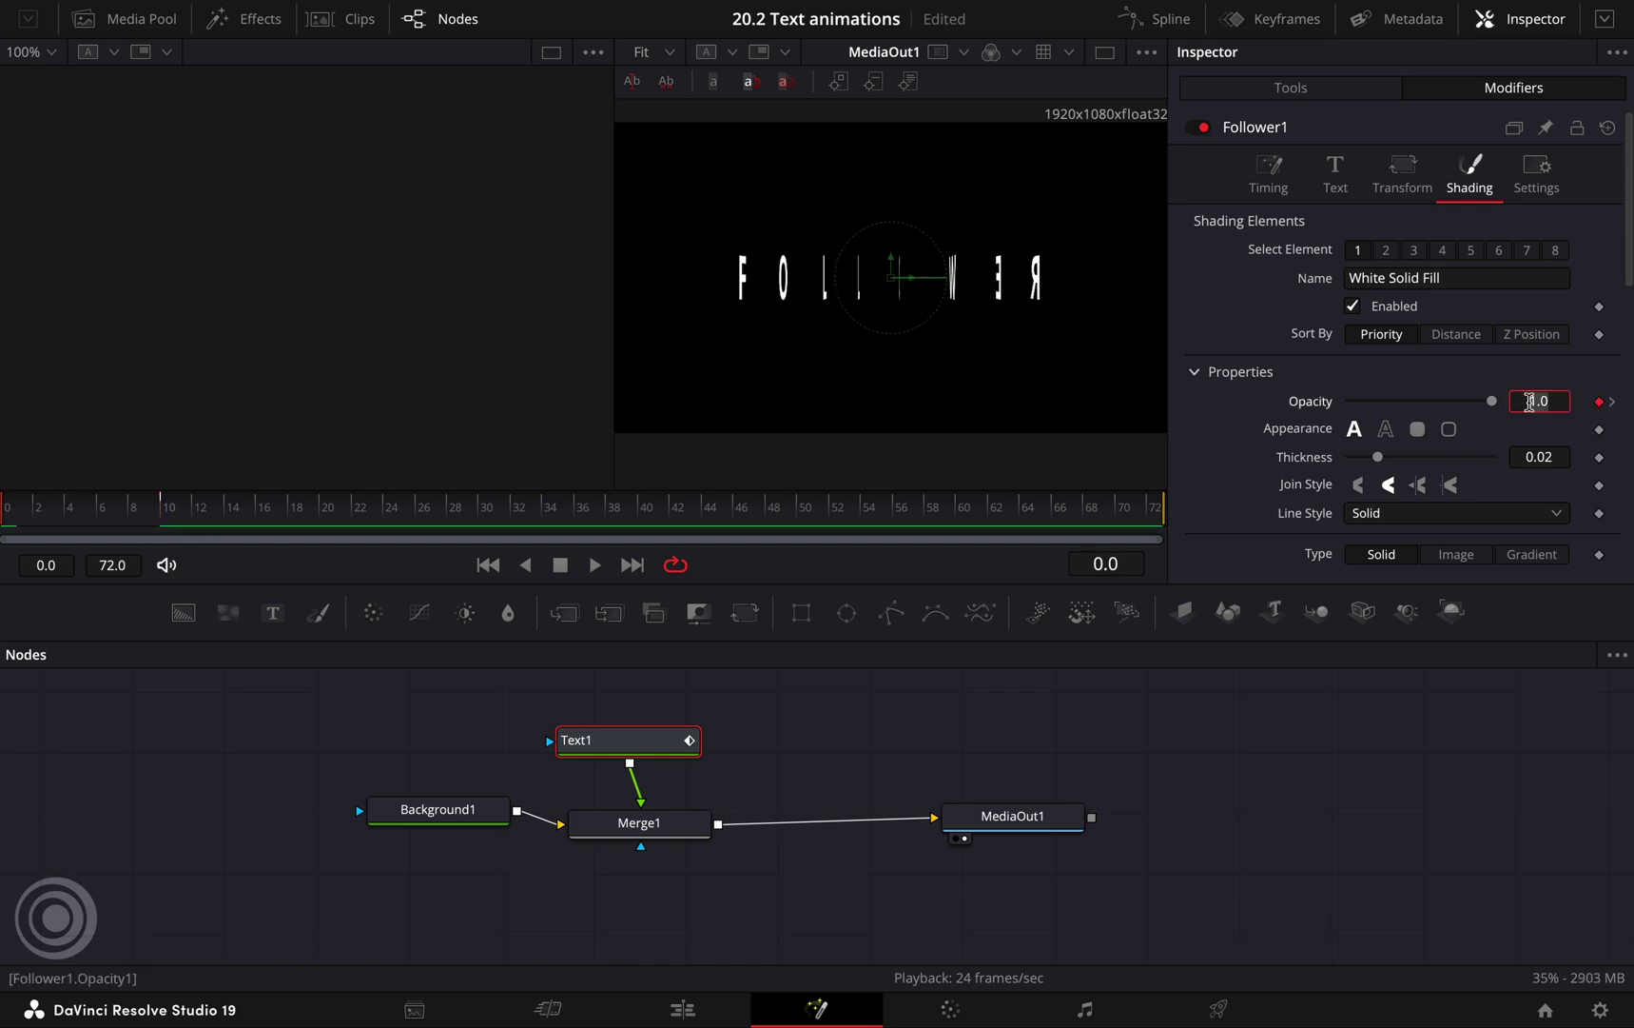
text(0)
key(Return)
key(space)
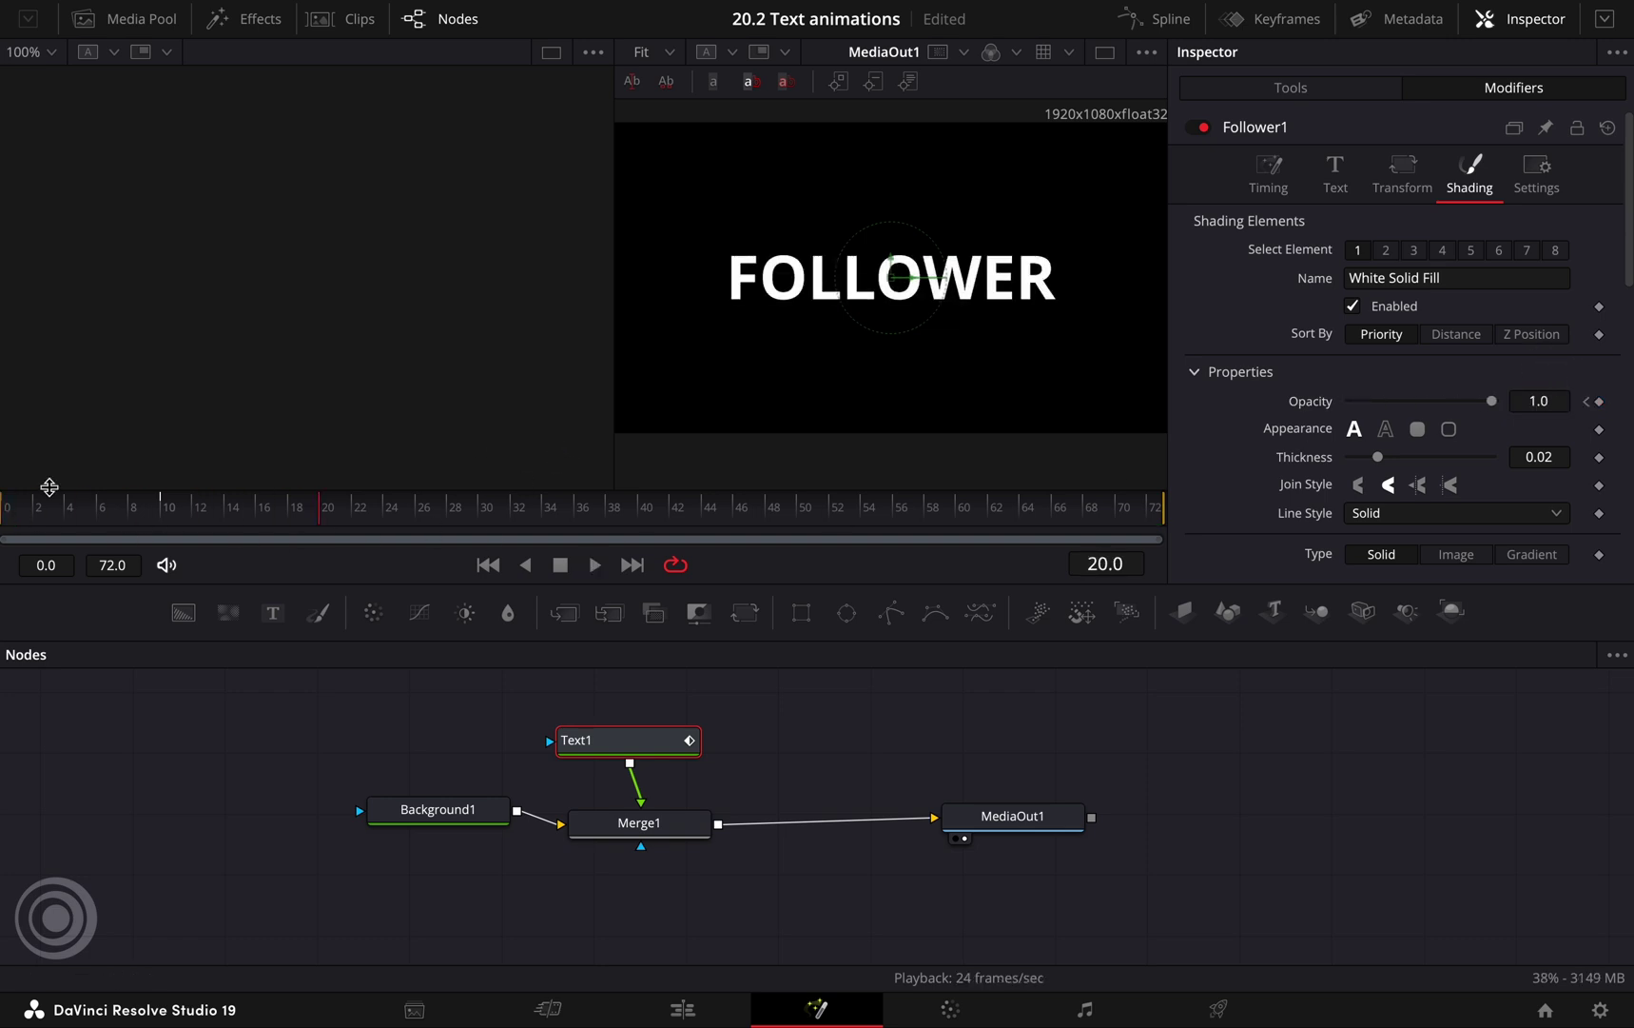
click(36, 507)
Step: Set the Follower Timing Delay to 1.2 and play back the staggered letters
click(1271, 169)
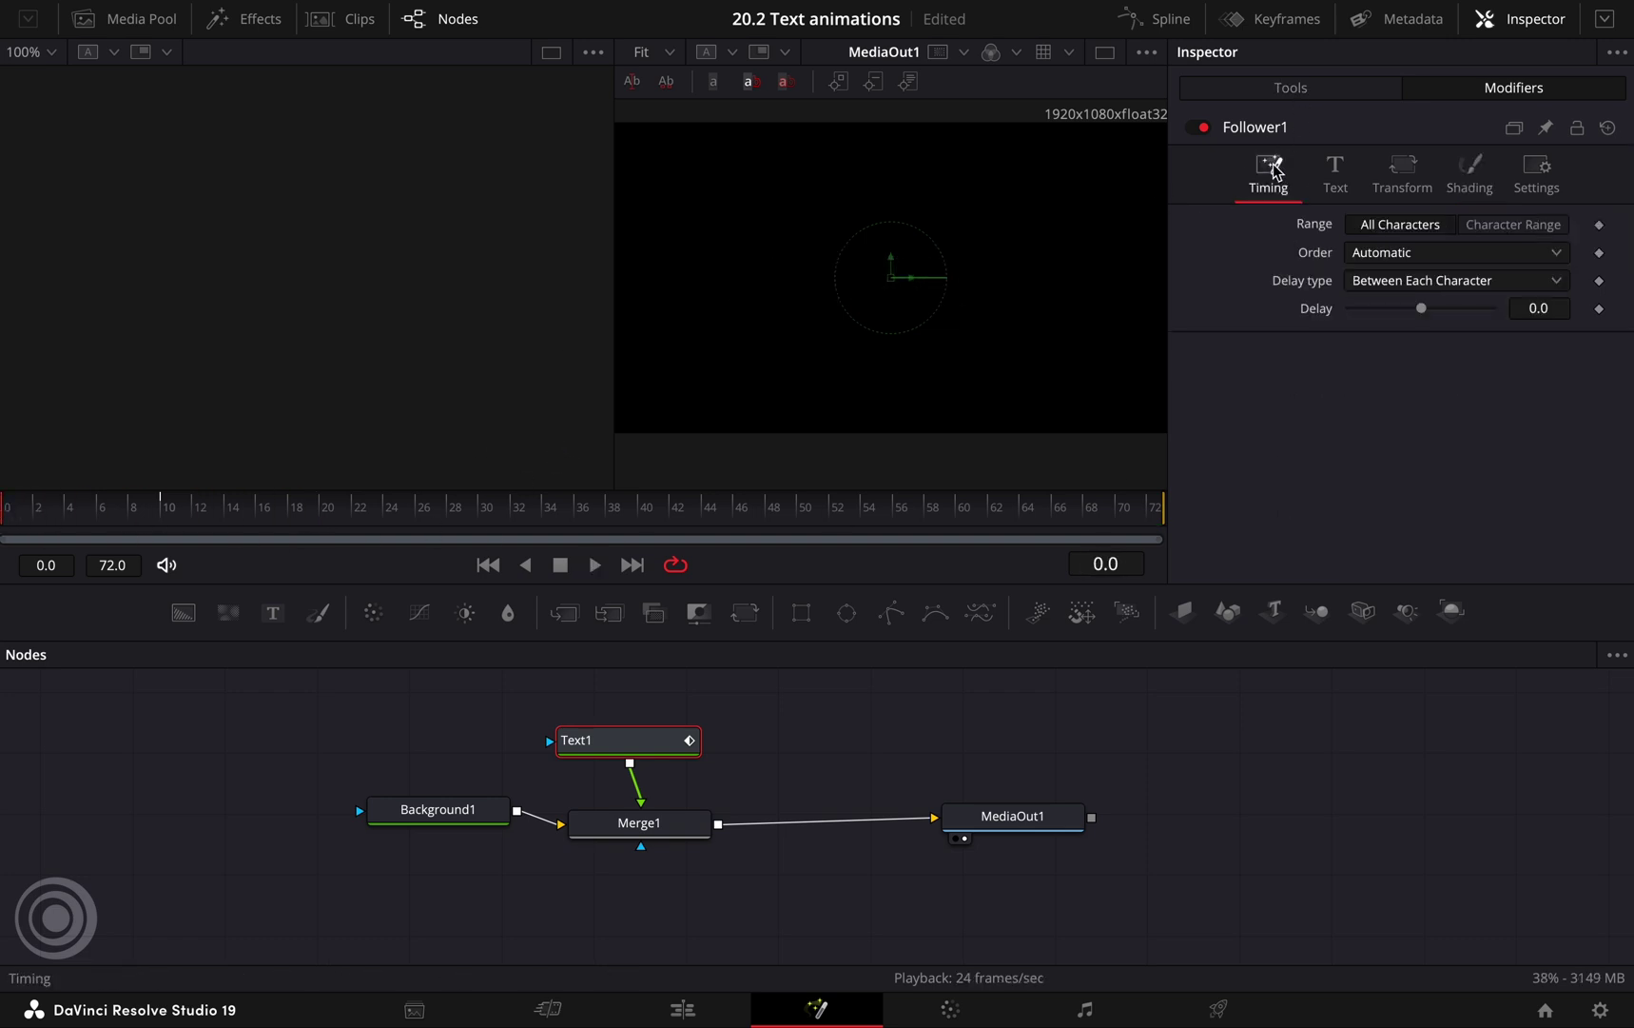
drag(1422, 310, 1425, 312)
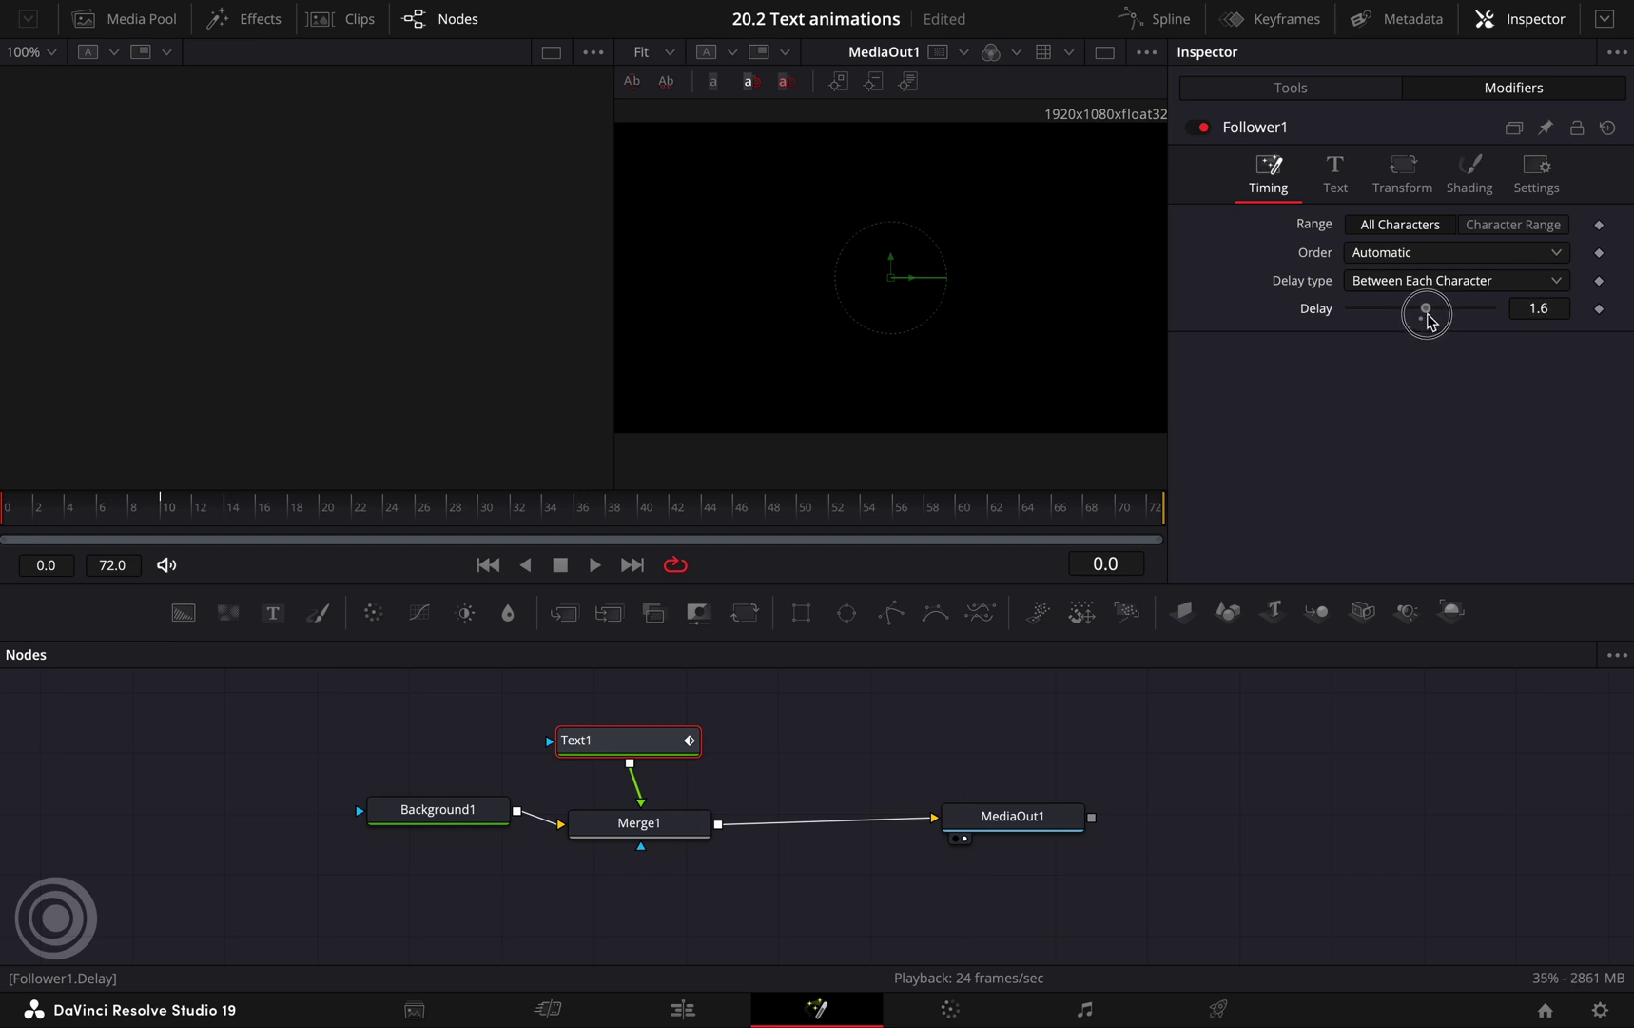
key(space)
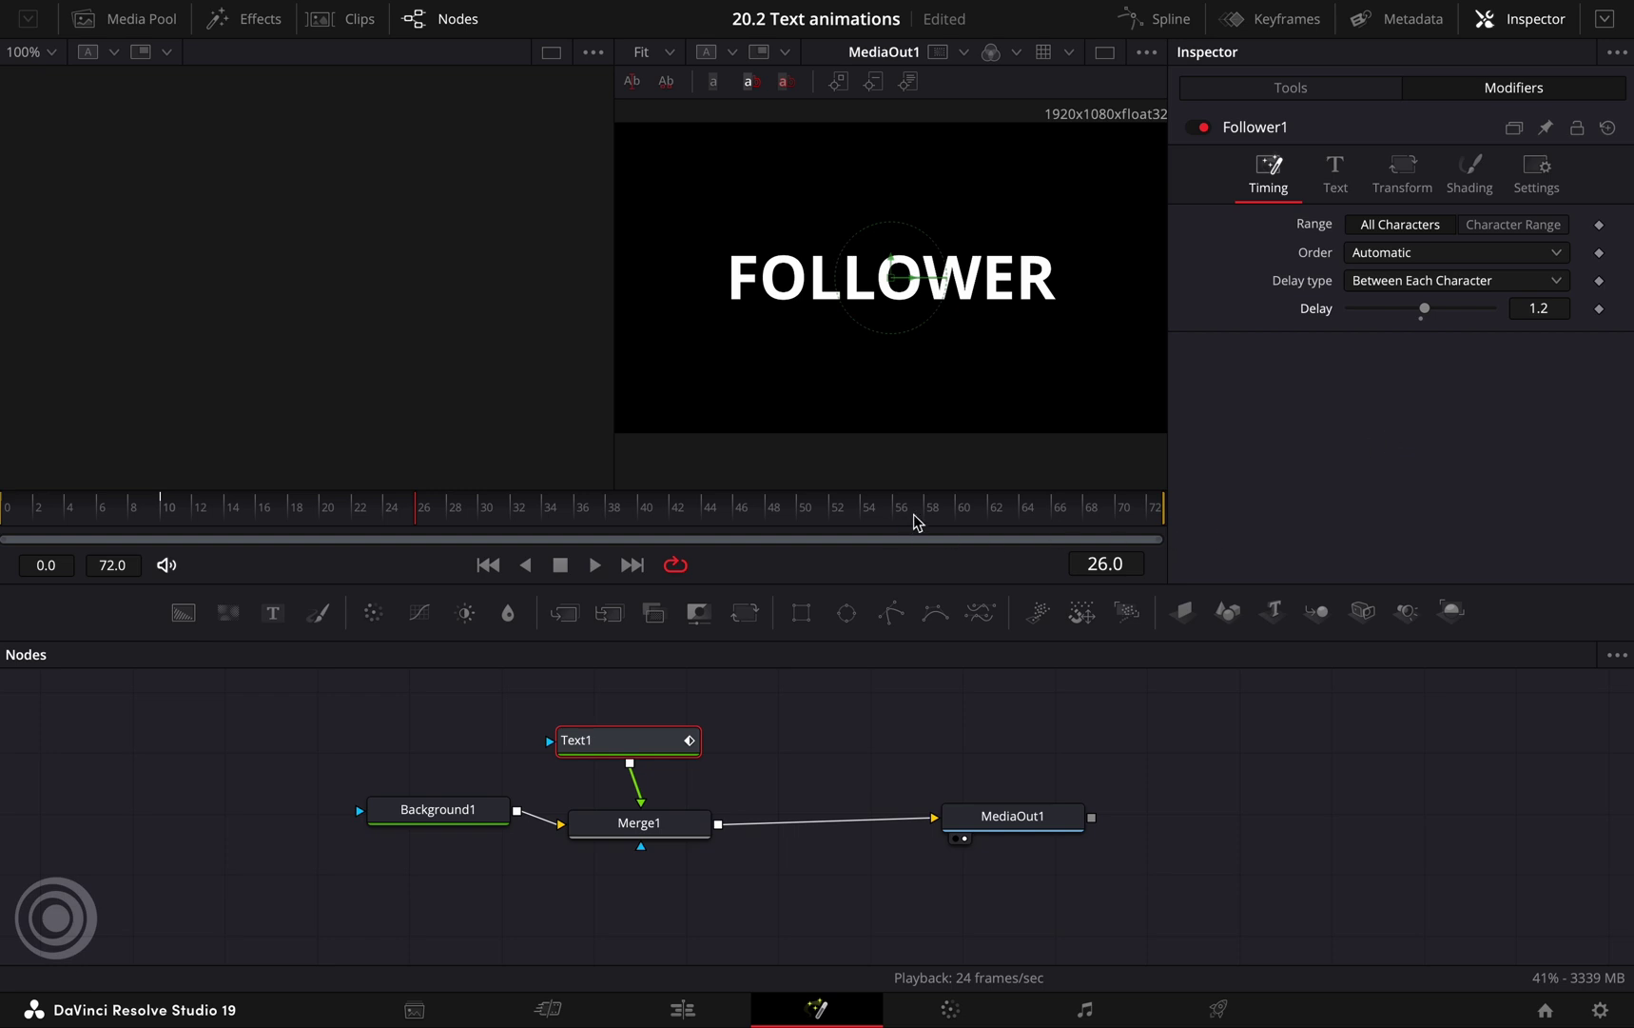
drag(913, 515, 869, 514)
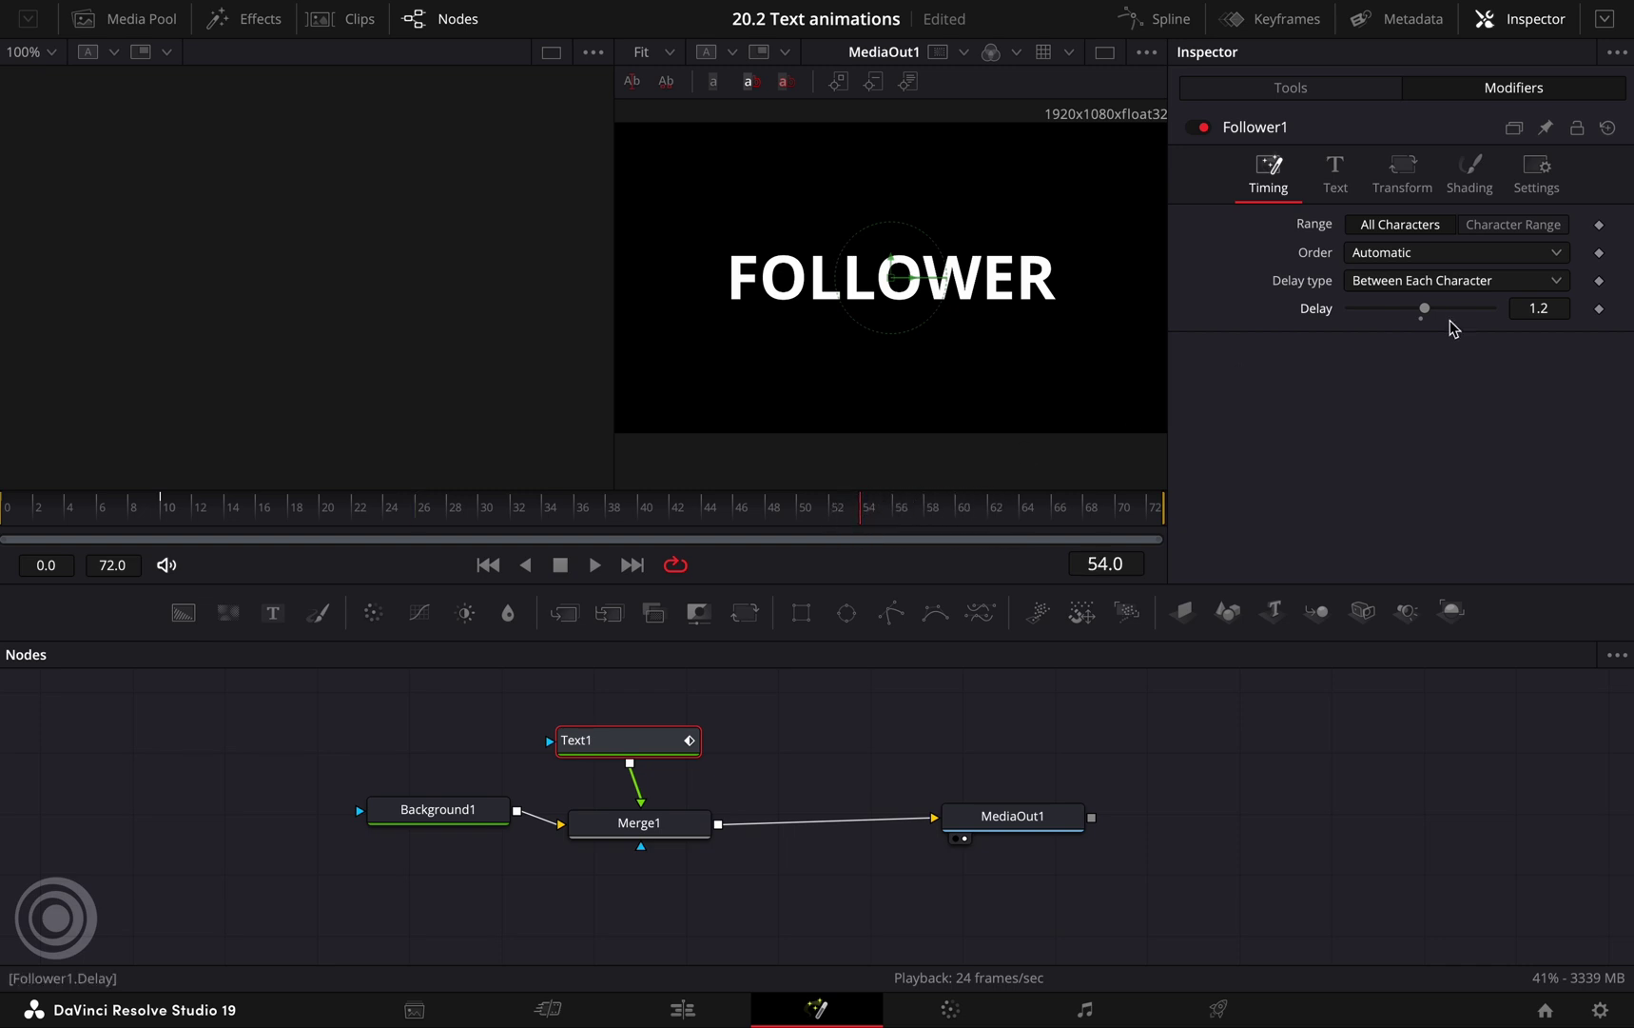
Step: Keyframe character Size at about 0.227 on frame 54, shrinking to 0 at frame 64
click(1341, 188)
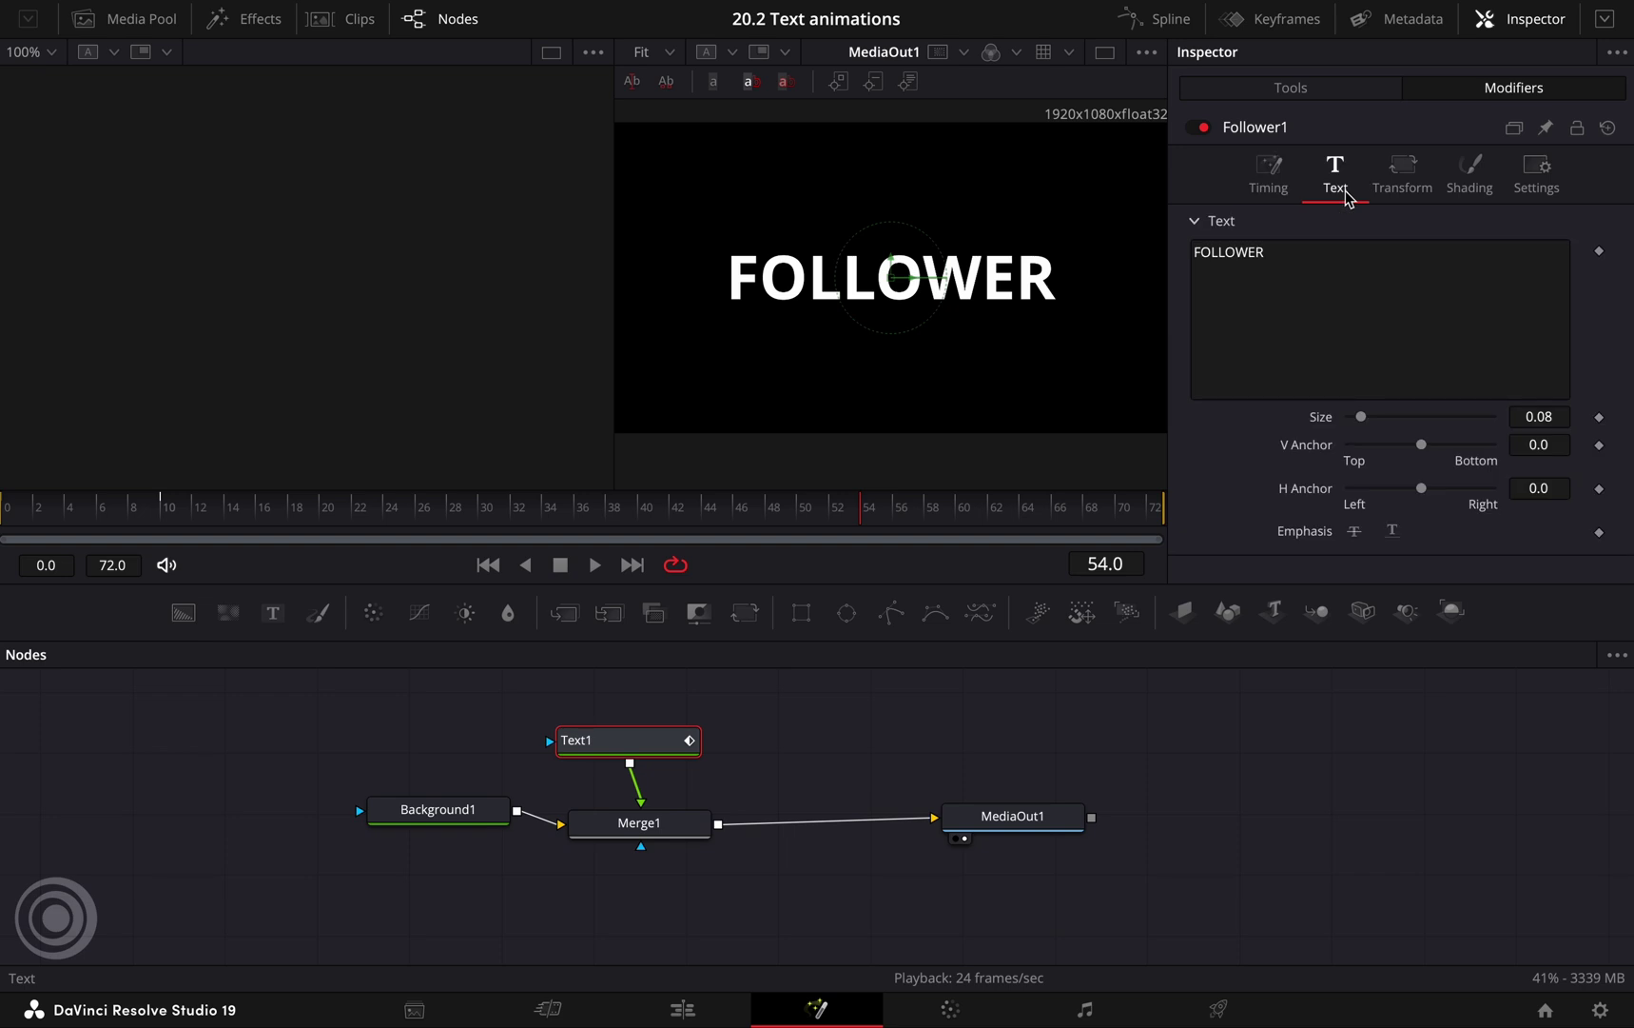
click(1601, 419)
mouse_move(1538, 416)
mouse_down()
mouse_move(1587, 413)
mouse_move(1521, 416)
mouse_up()
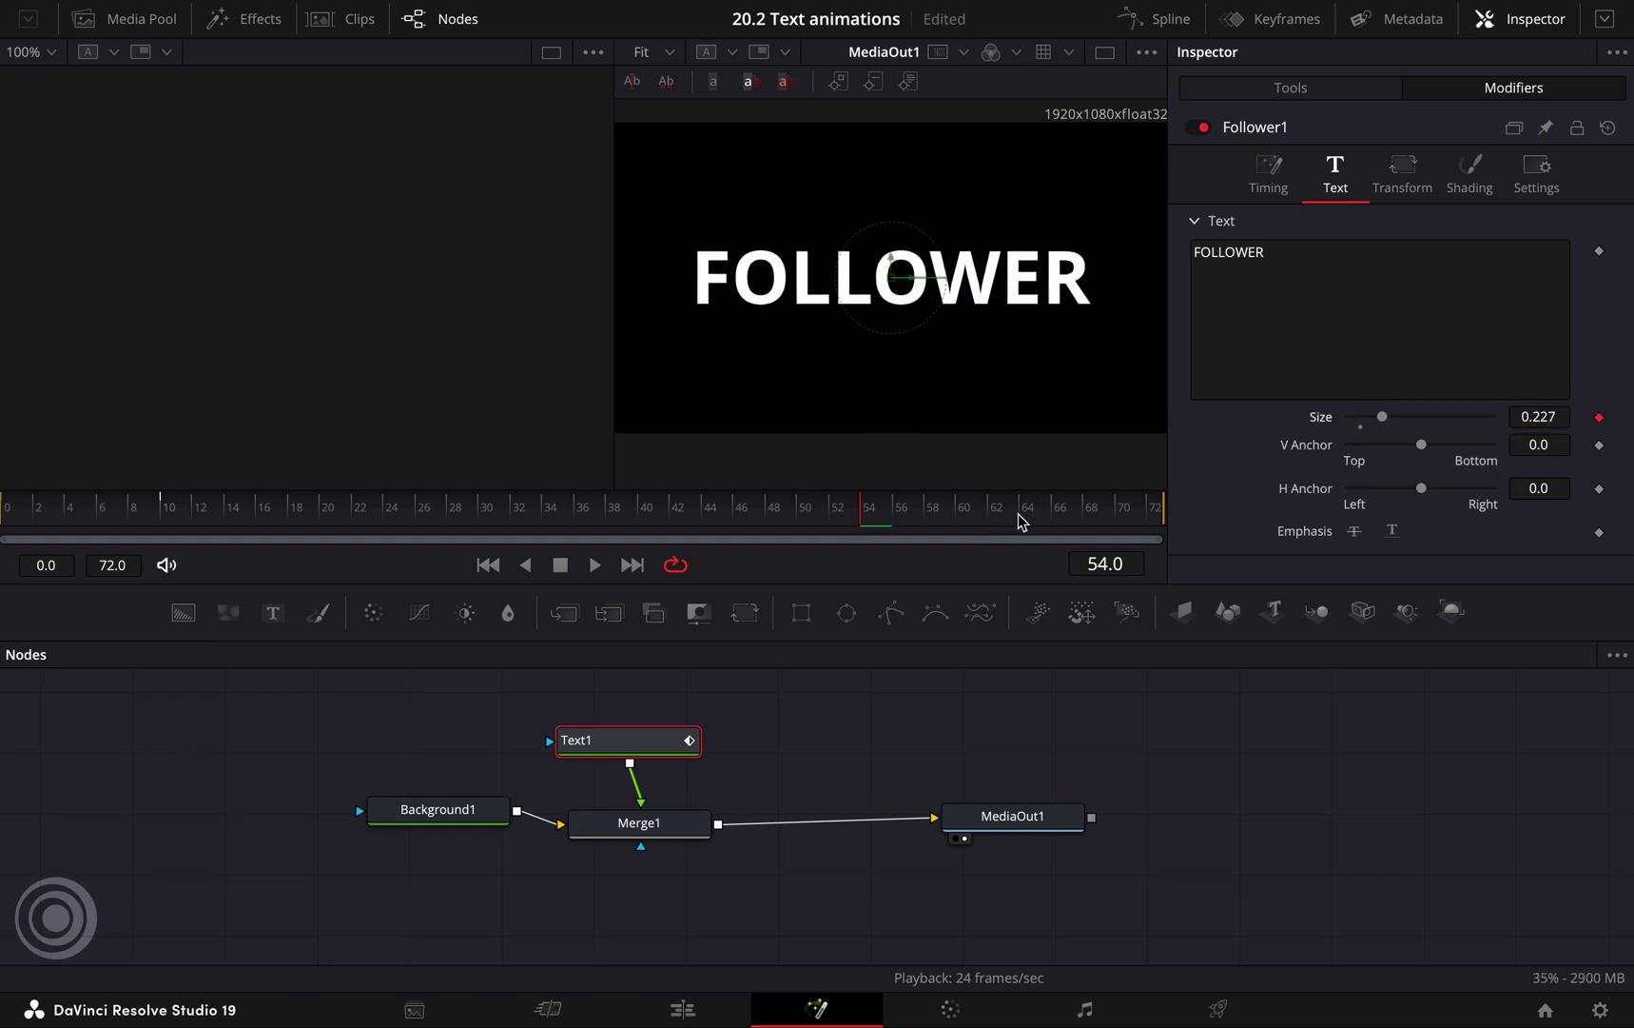
mouse_move(1020, 520)
mouse_down()
mouse_move(1044, 517)
mouse_move(1028, 517)
mouse_up()
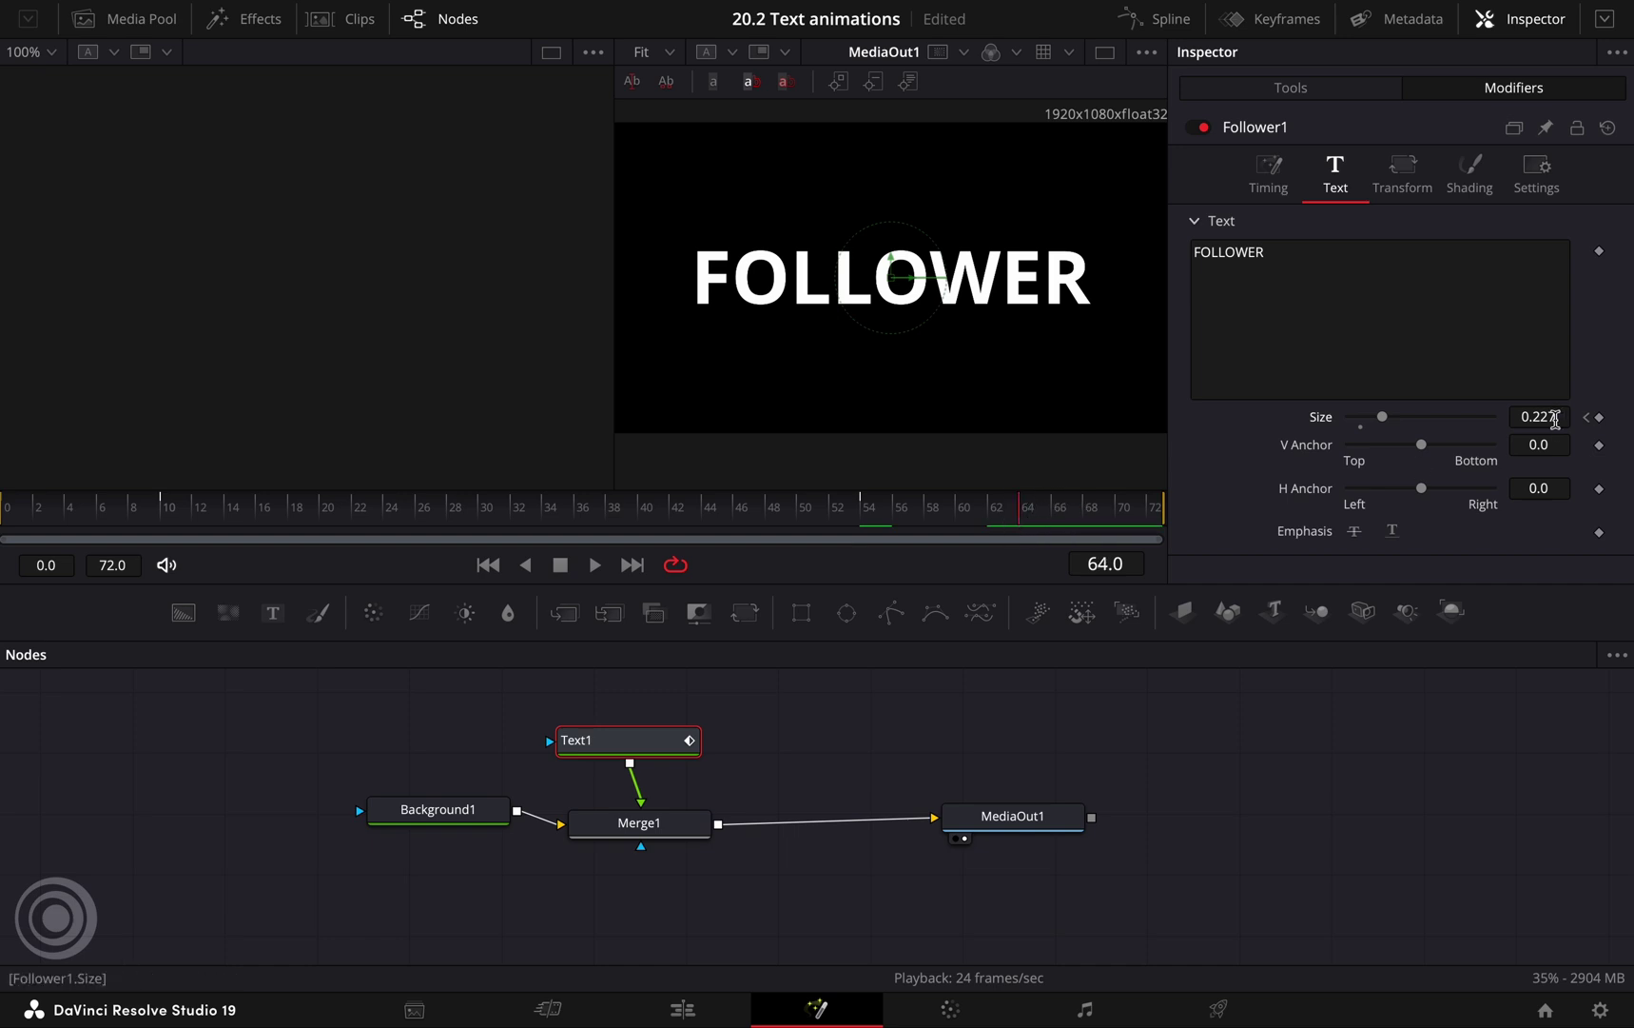
drag(1550, 416, 1484, 416)
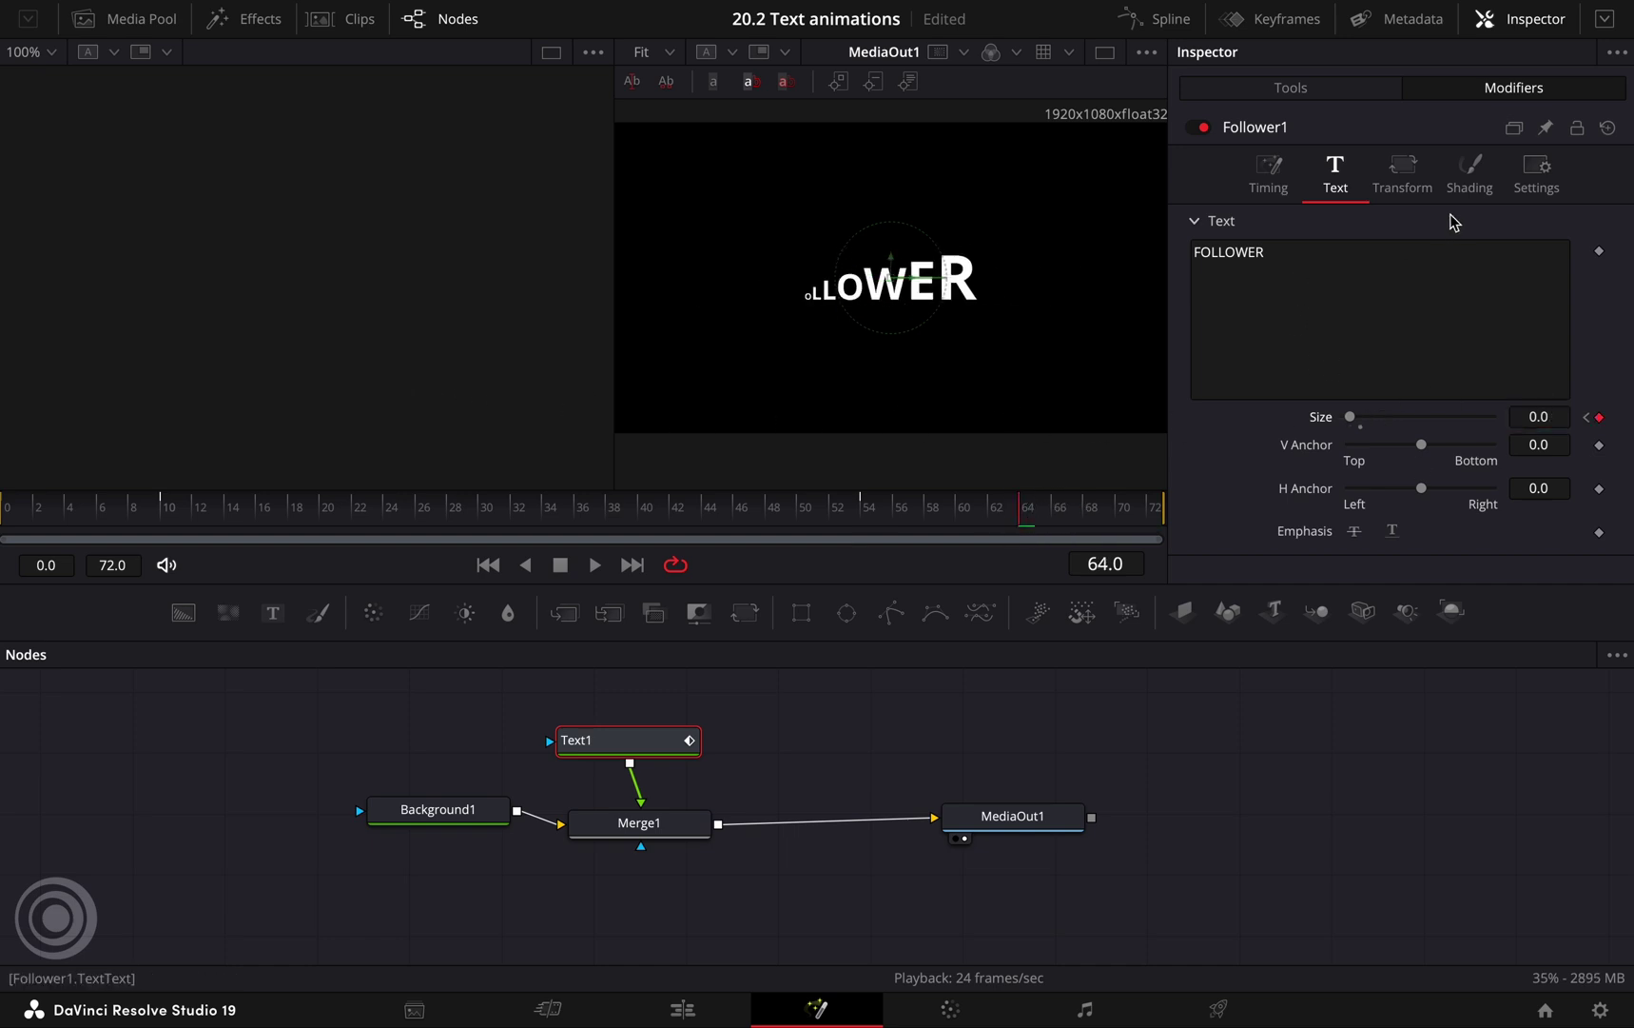
Step: Keyframe Shading Opacity from 1 at frame 54 to 0 at frame 64
click(1469, 181)
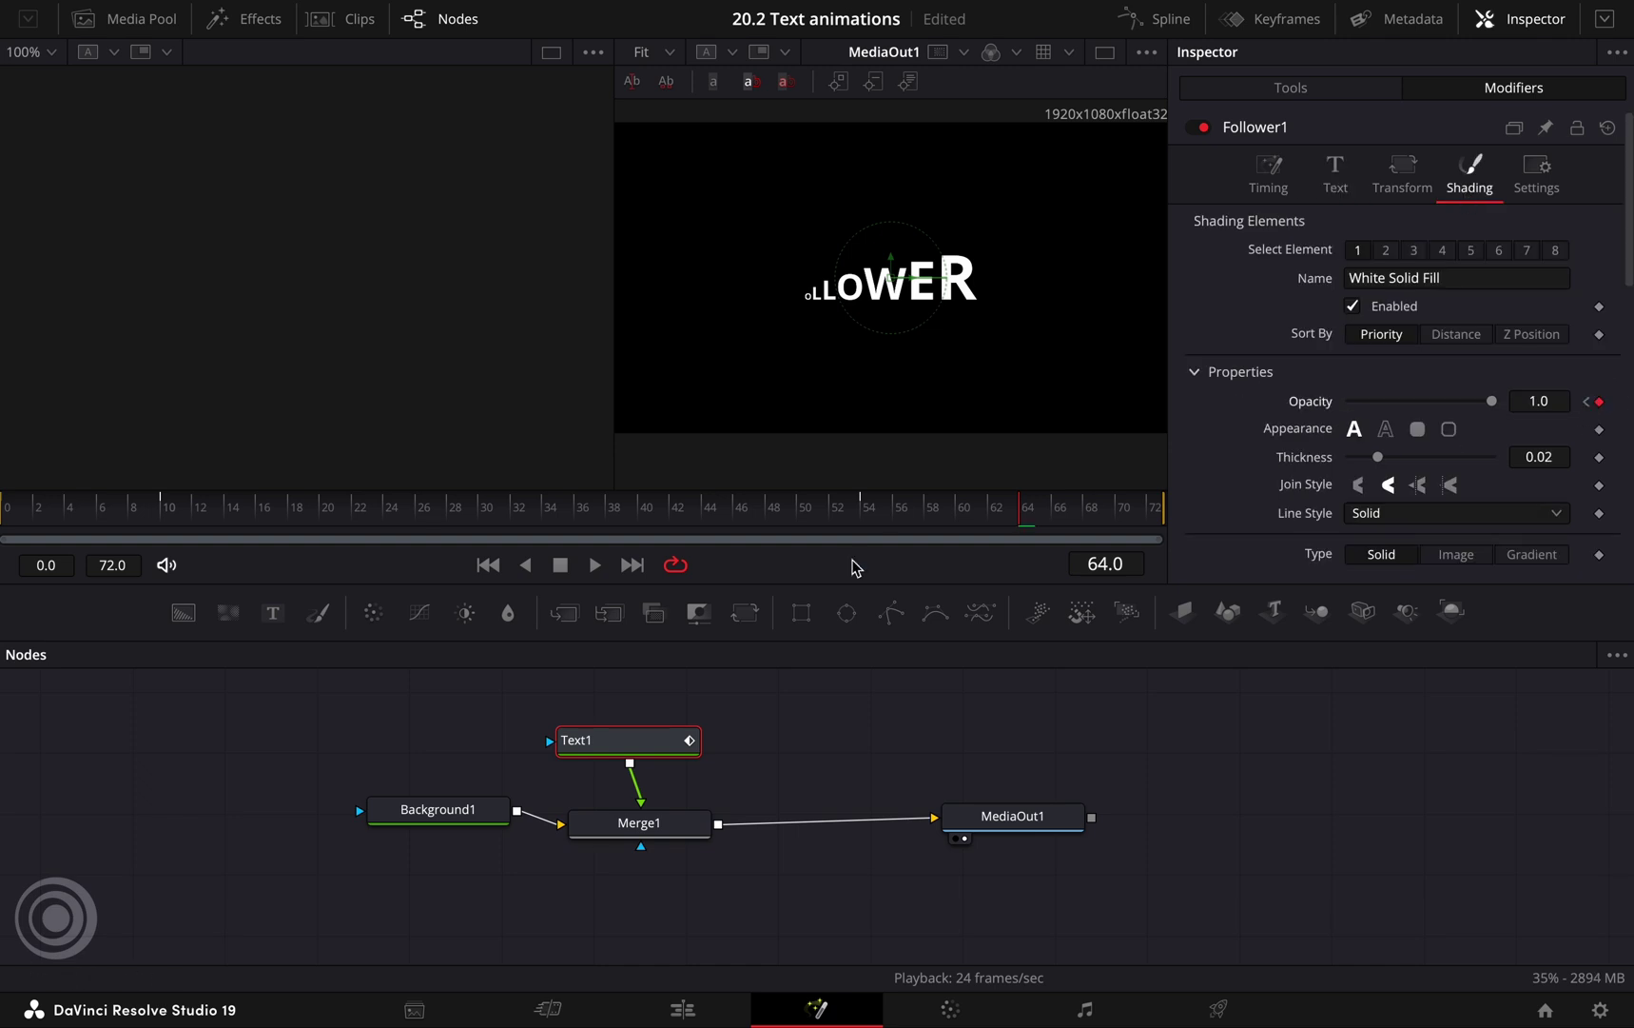
click(870, 520)
click(1604, 403)
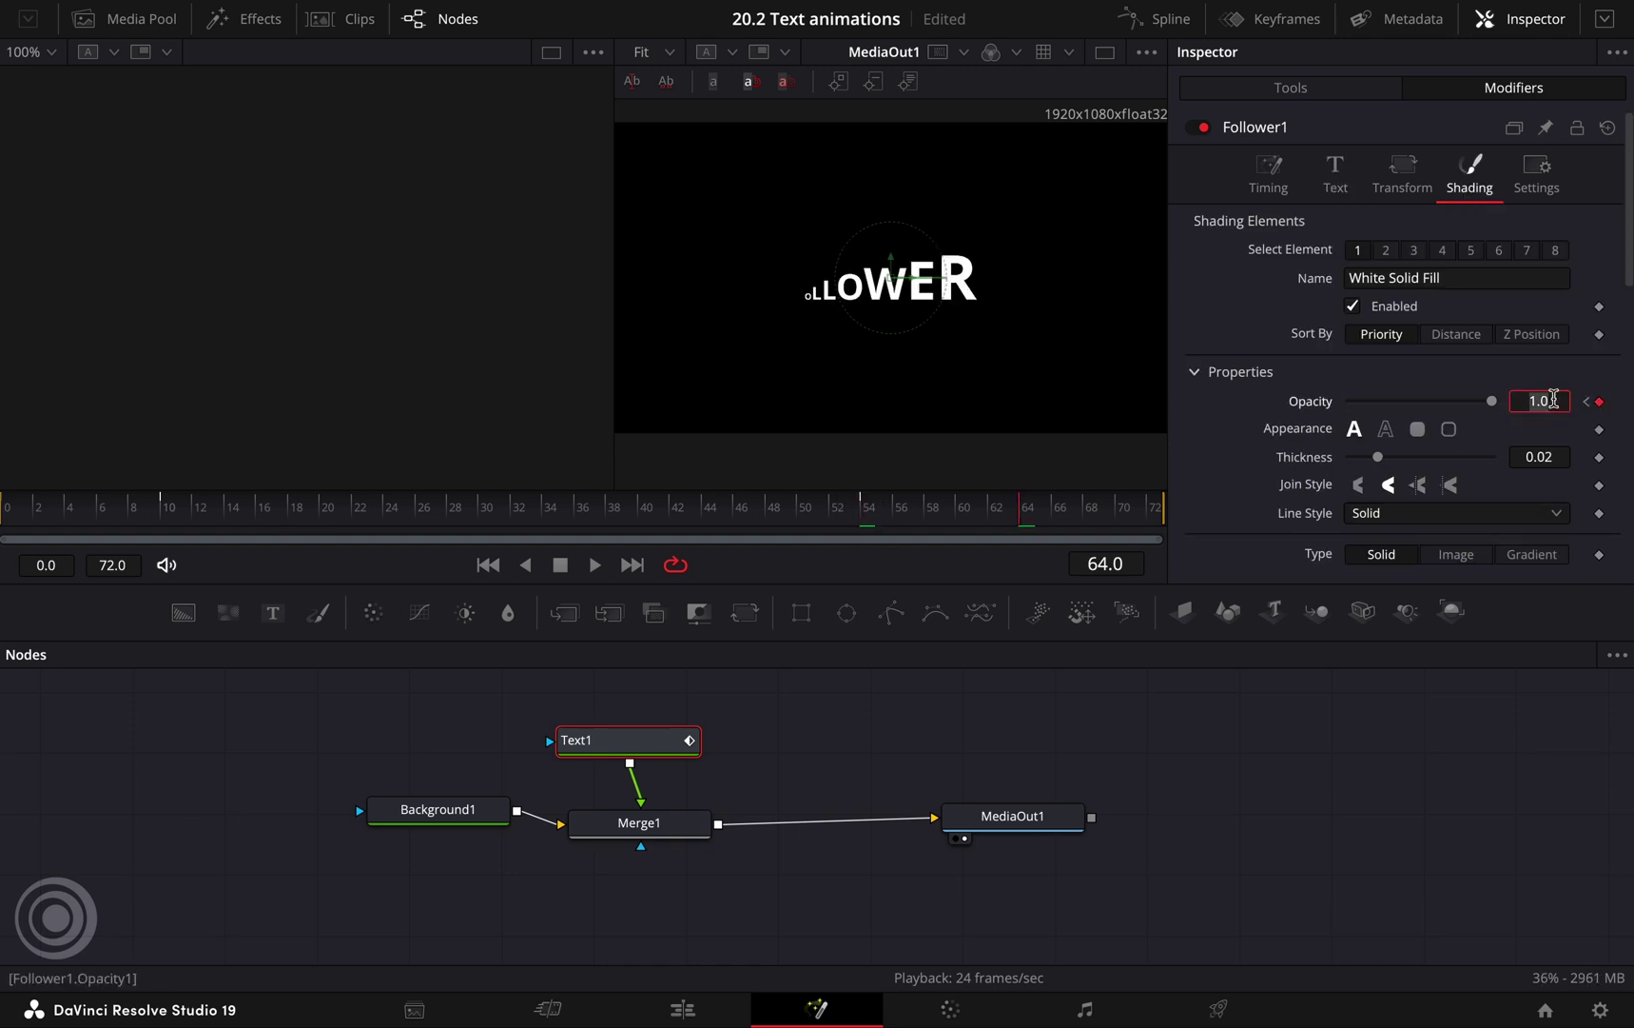
text(0)
key(Return)
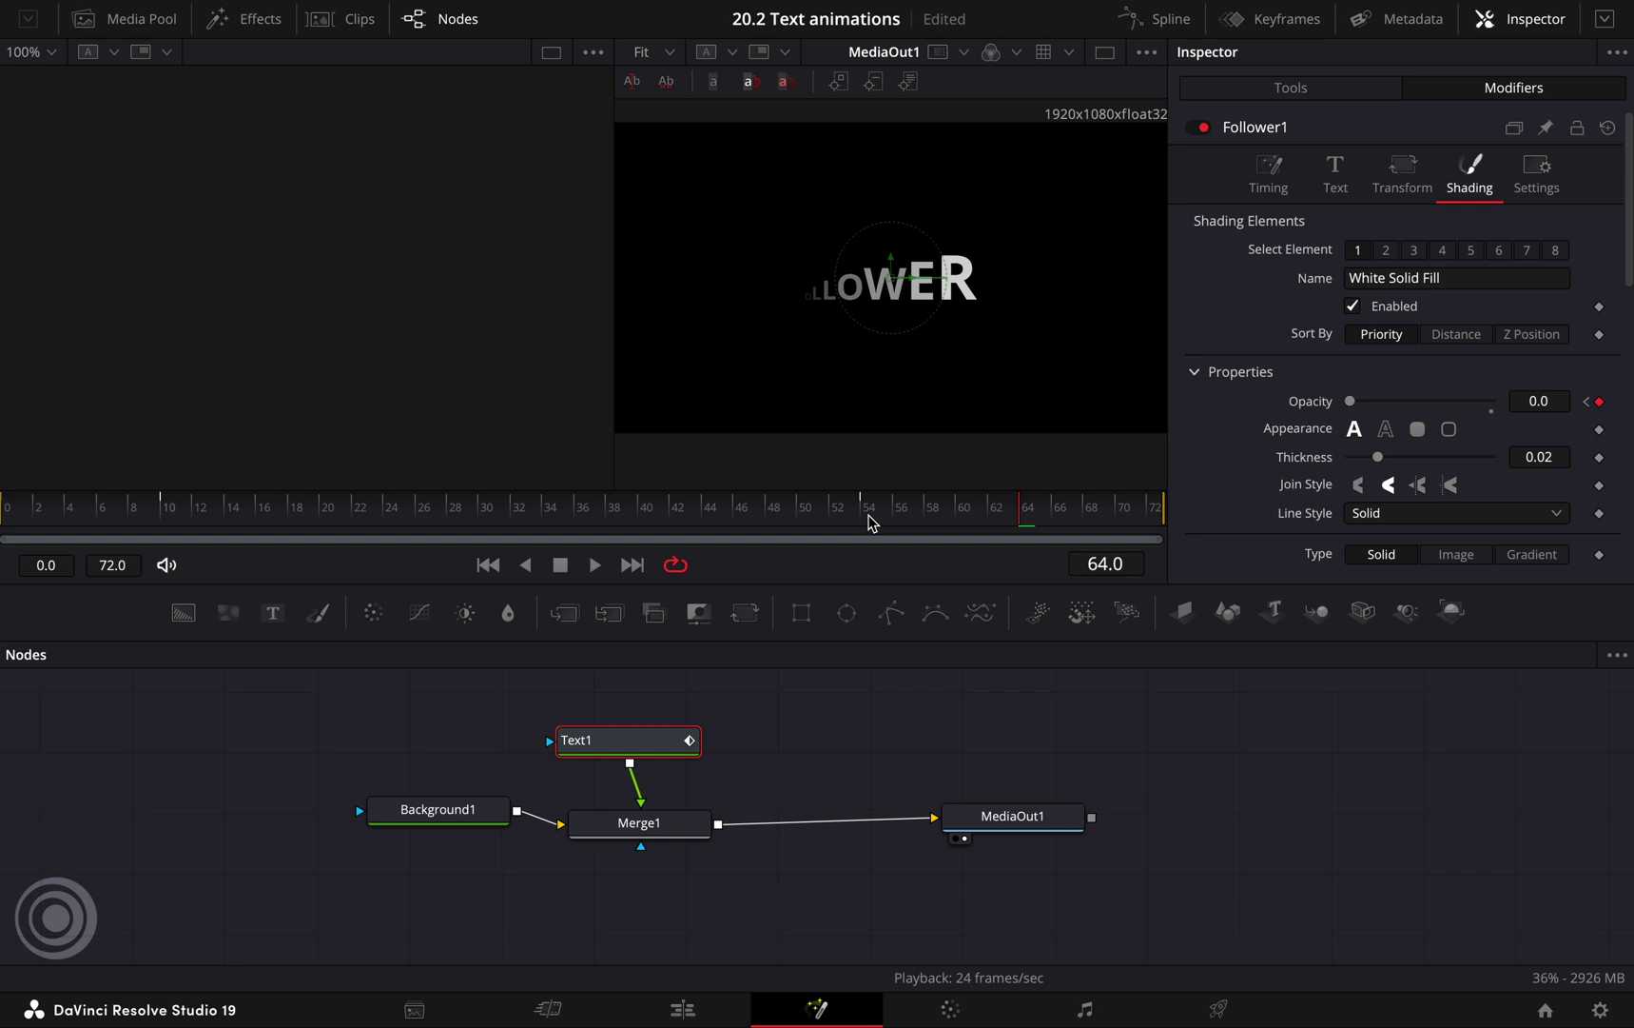
Step: Keyframe the Timing Delay from frame 45 up to 2.75 at frame 48, then play
click(1272, 181)
key(space)
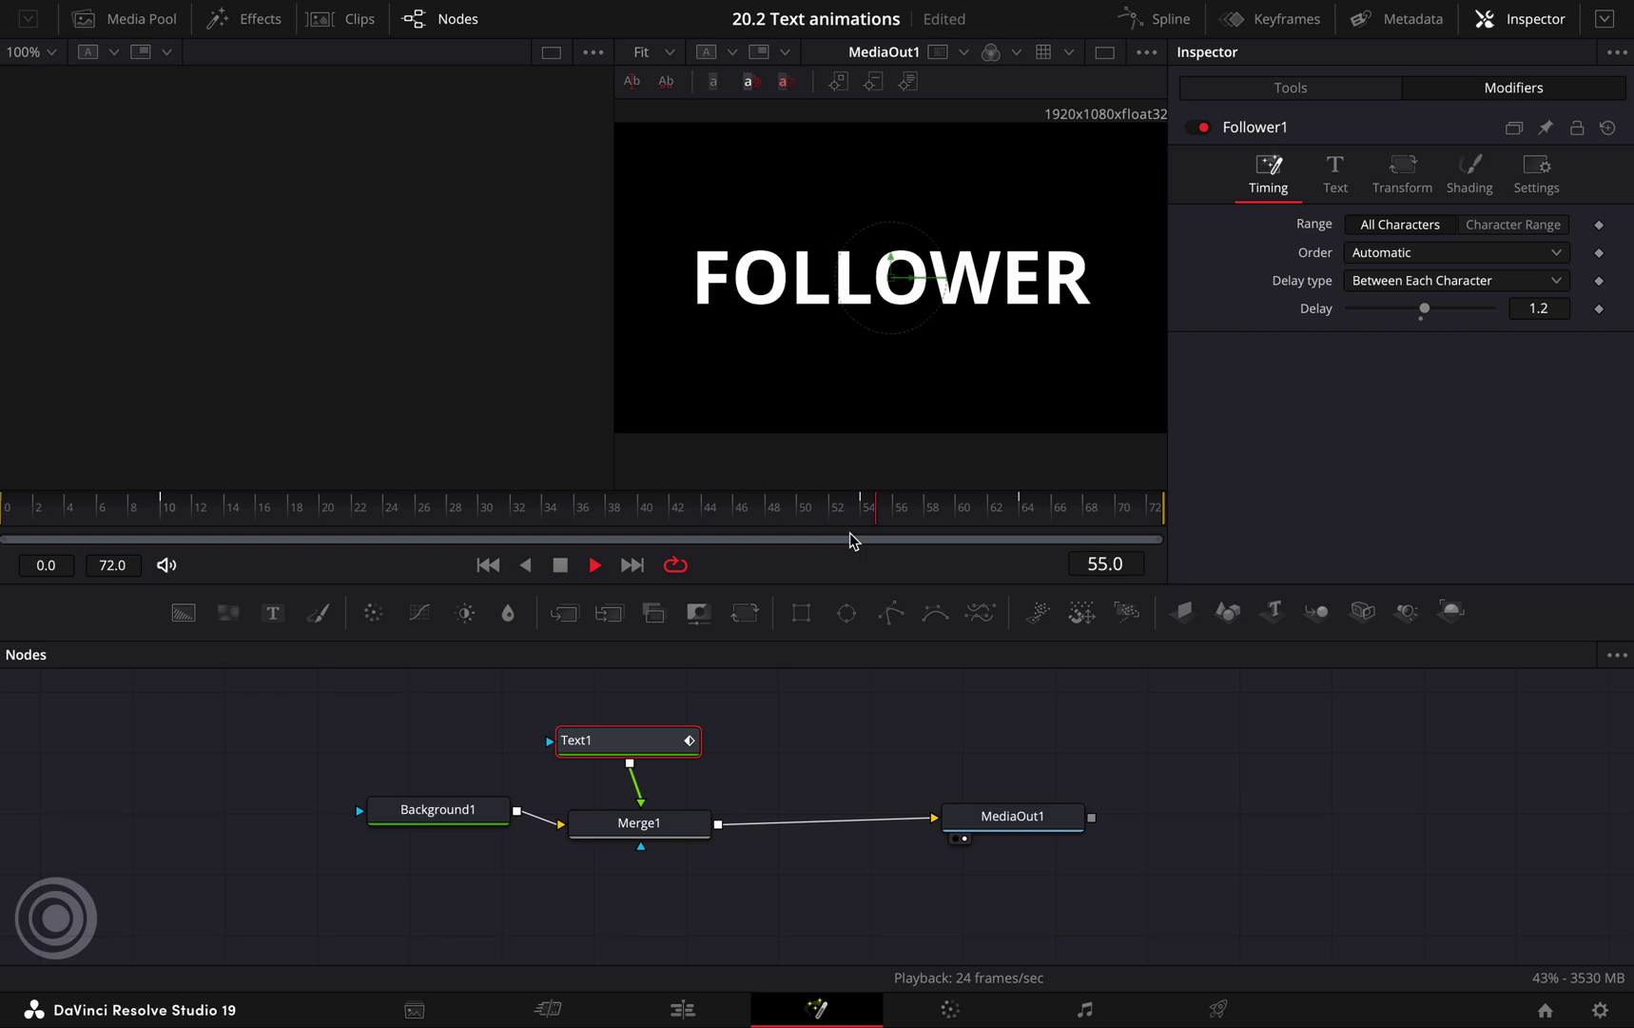
click(724, 518)
click(738, 518)
click(775, 519)
click(1535, 307)
text(2.75)
key(Return)
key(space)
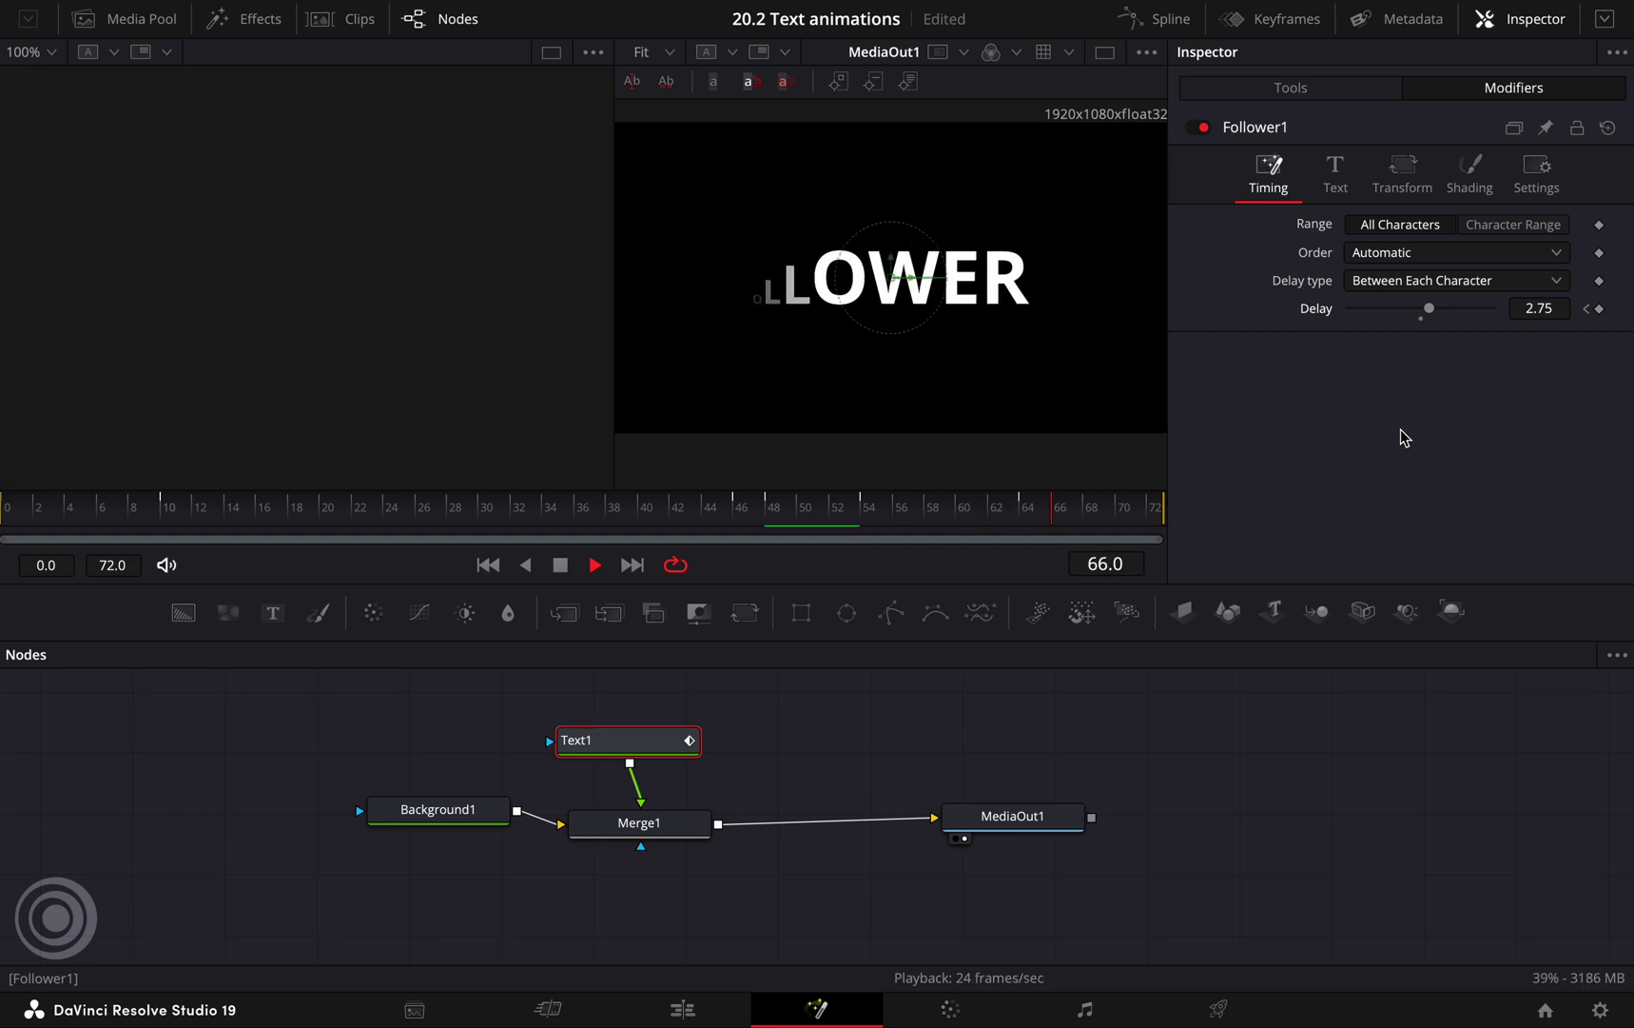
key(space)
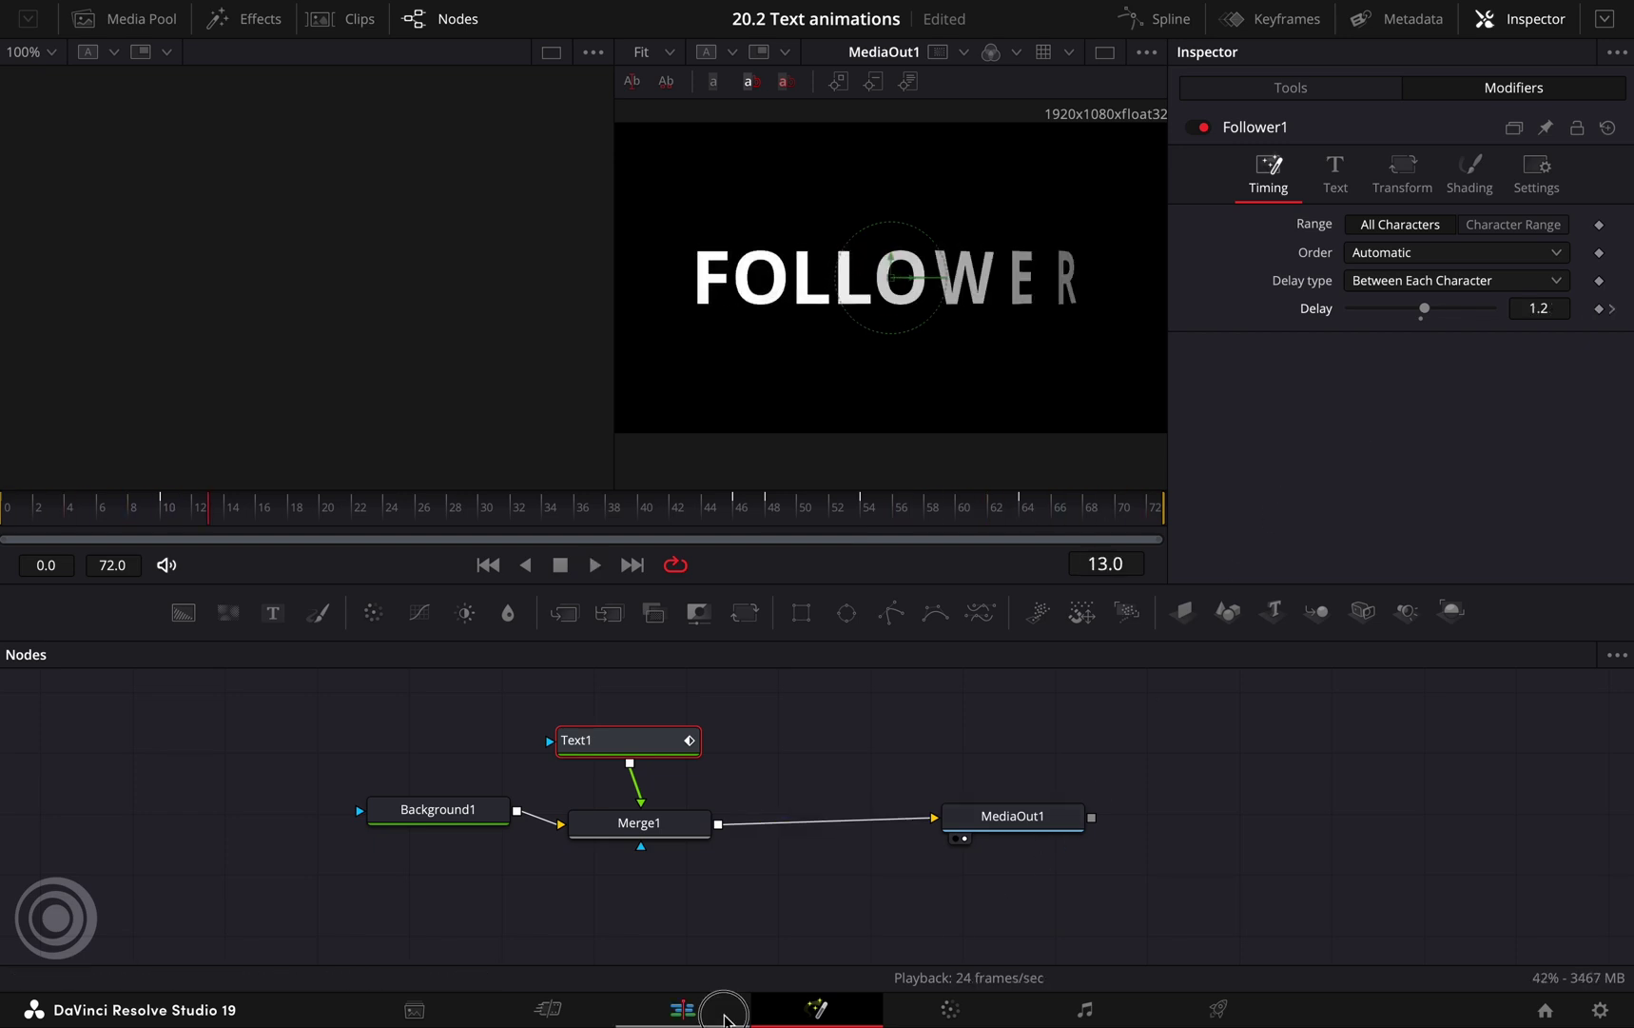
Step: On the Edit page, extend FOLLOWER to about 01:00:15:14 and play the timeline from the start
click(724, 1014)
drag(899, 790, 932, 789)
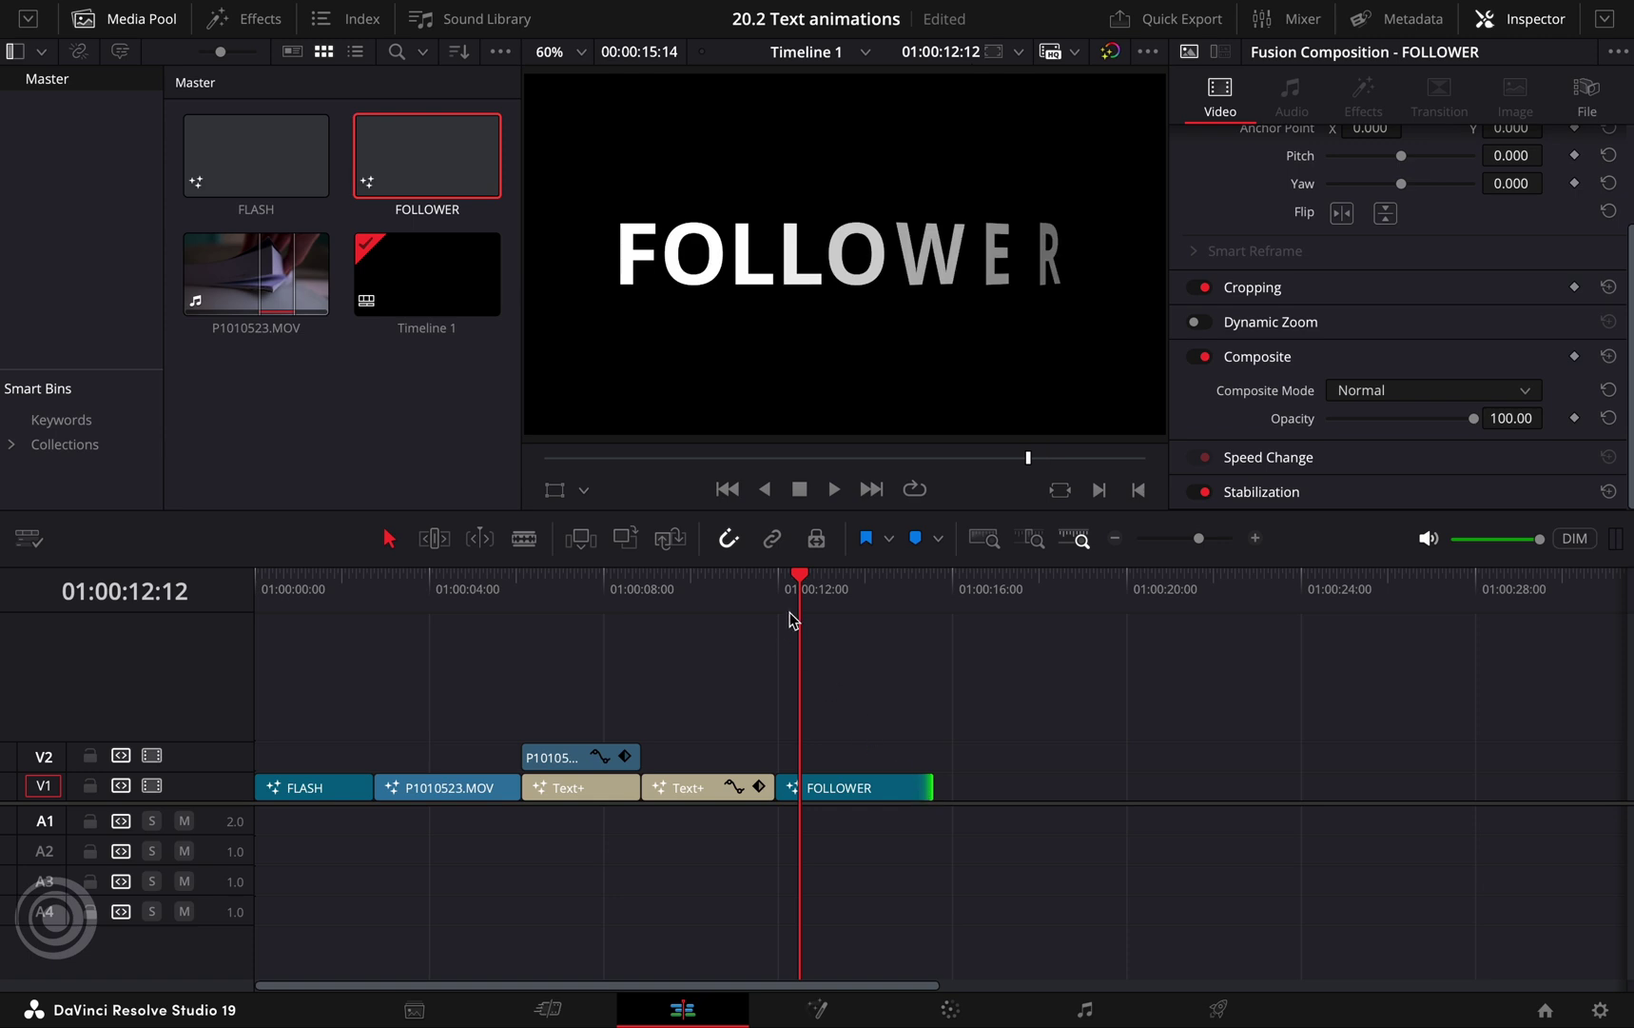
drag(790, 620, 779, 621)
key(space)
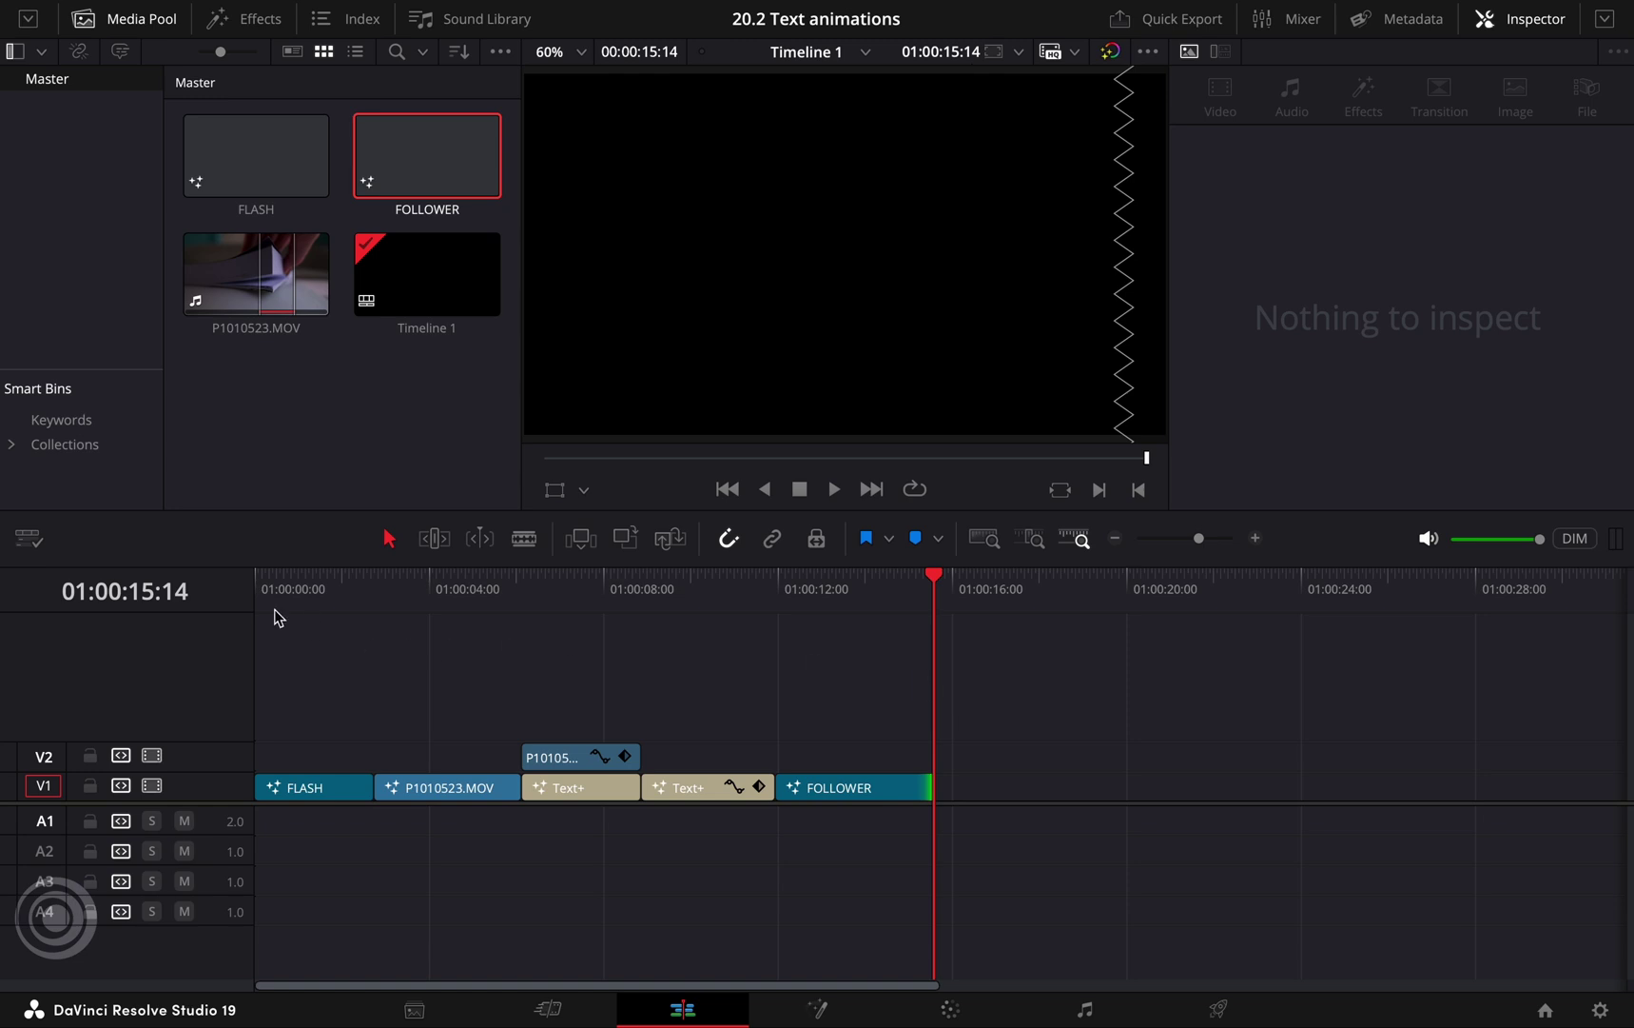
key(Home)
key(space)
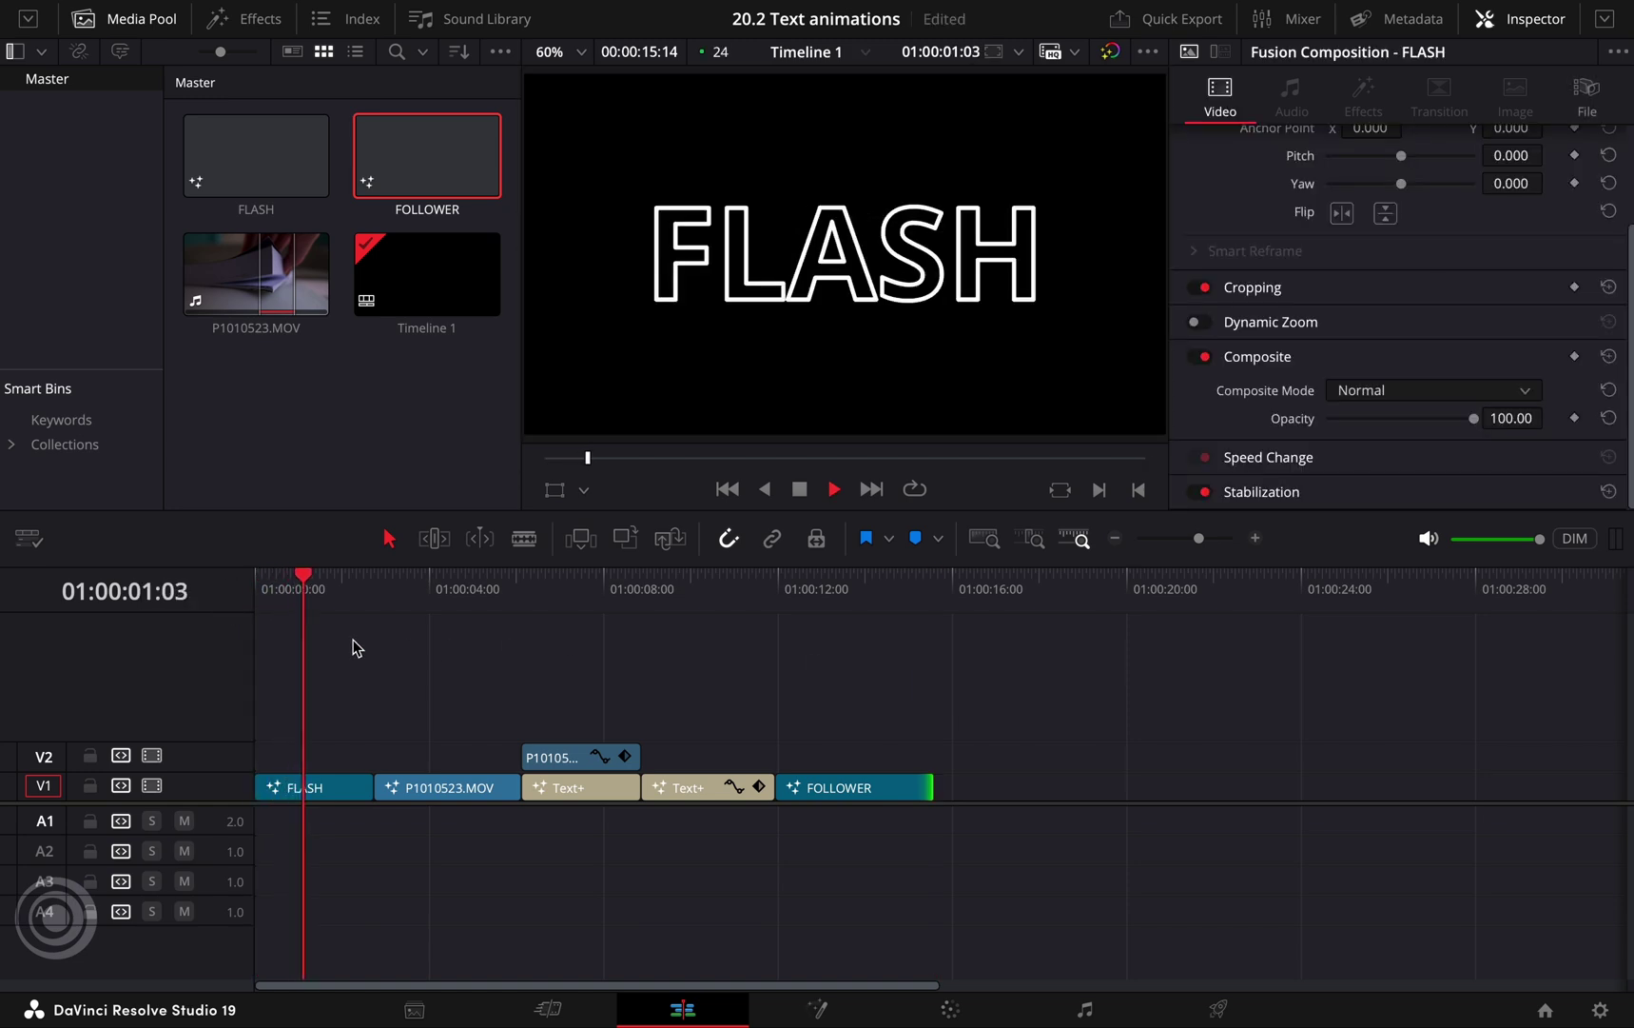